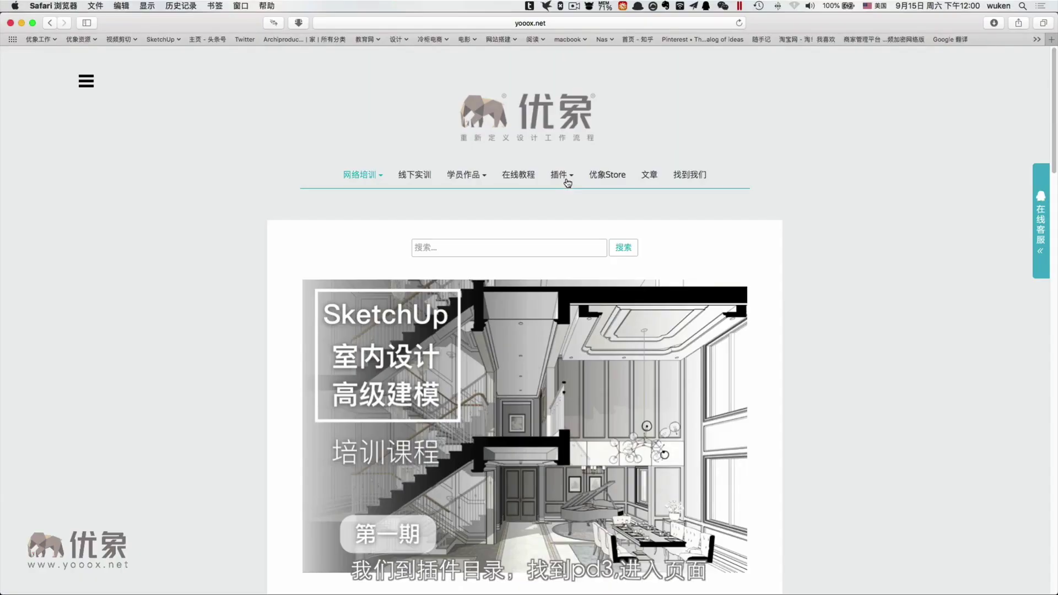
Go from the yooox.net plugin list to the Profile Builder 3 page and start its free download (插件免费下载)
left_click(563, 176)
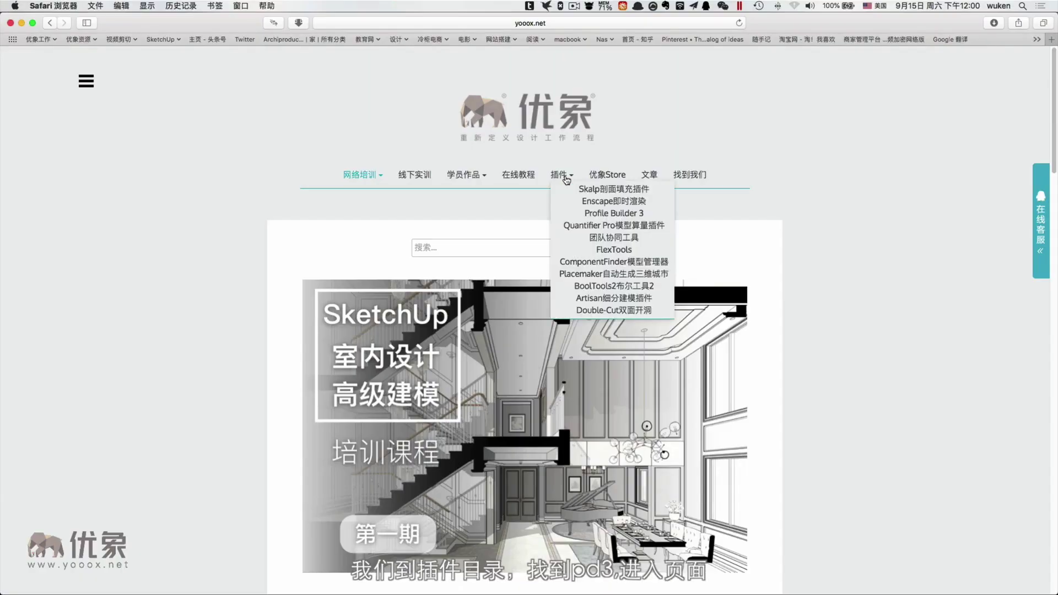
left_click(585, 216)
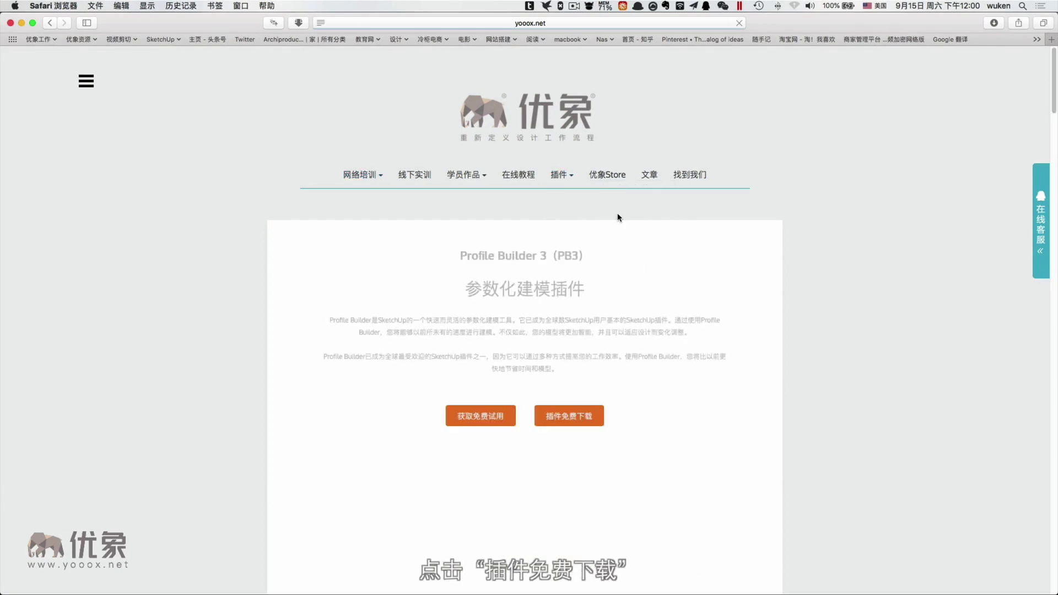
scroll(563, 322, "down", 3)
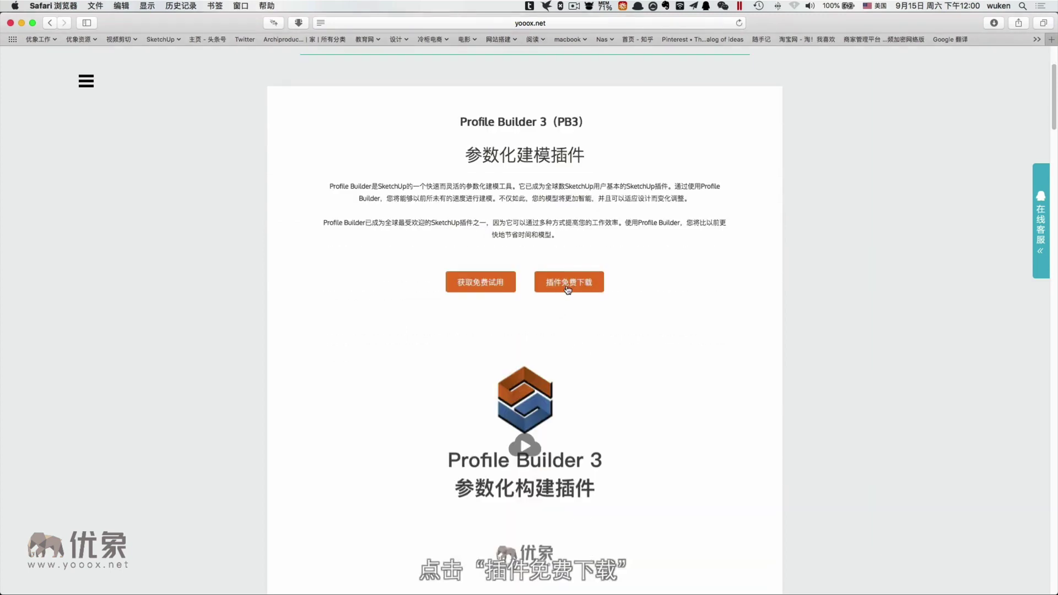
left_click(567, 284)
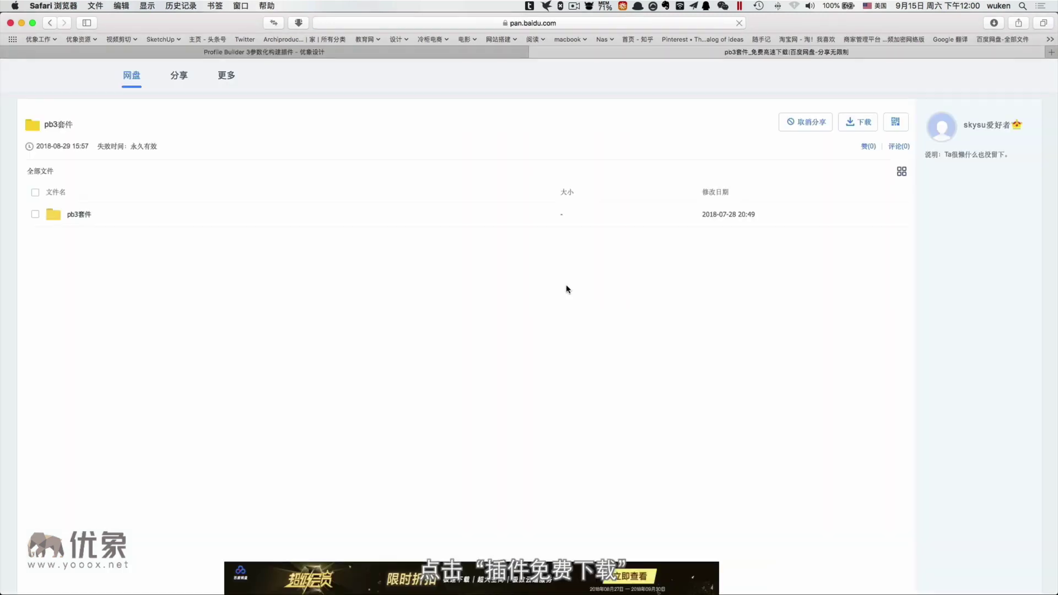
Download ProfileBuilder-v3.0.4.rbz from the shared pb3套件 folder
left_click(81, 215)
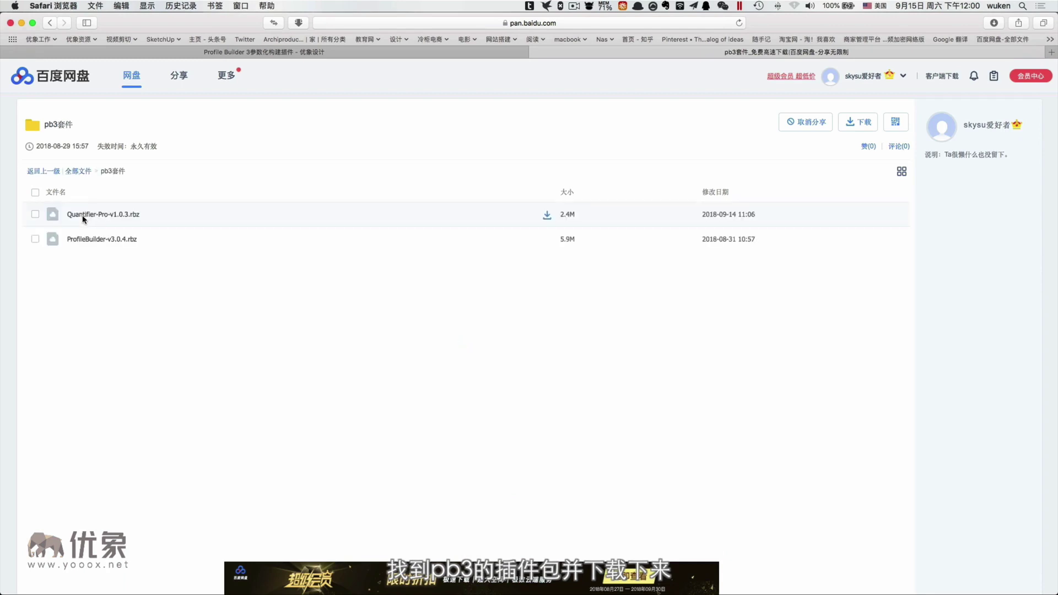
left_click(157, 241)
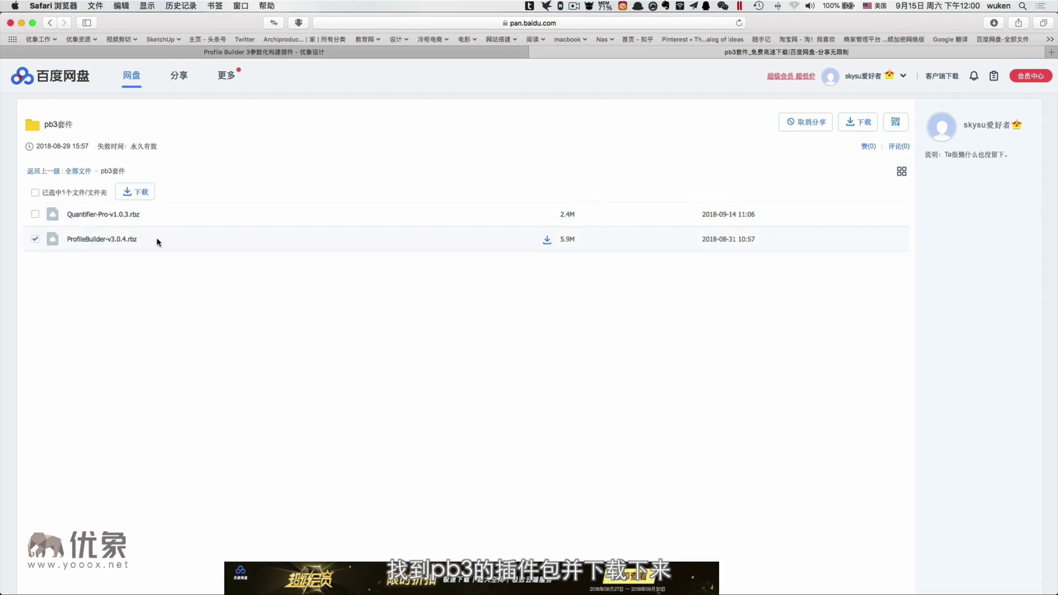
left_click(545, 241)
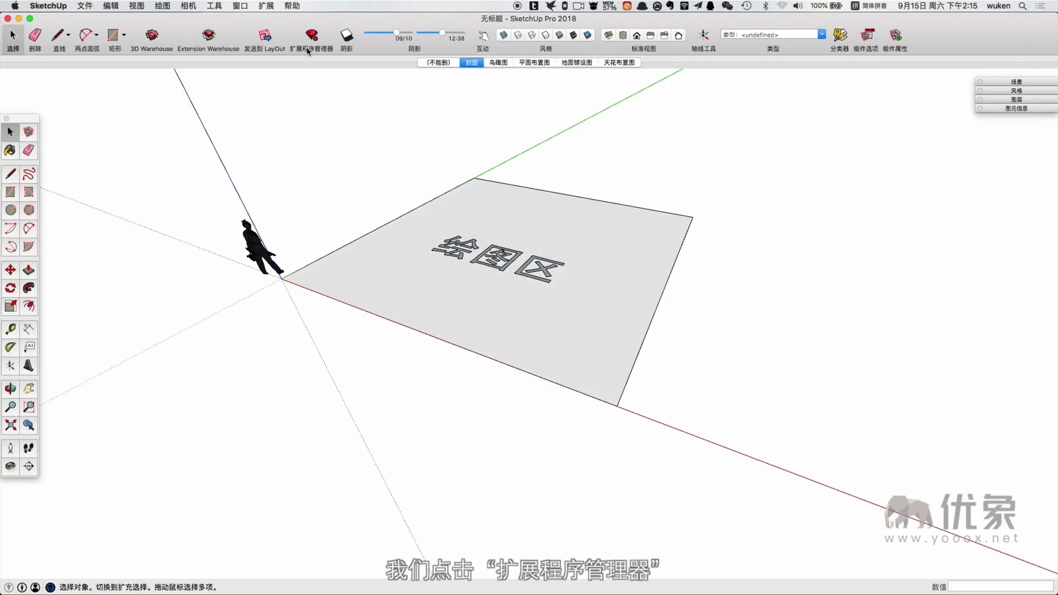
Install ProfileBuilder-v3.0.4.rbz through the Extension Manager, then bring up the 视图 > 工具面板 toolbar list
left_click(312, 36)
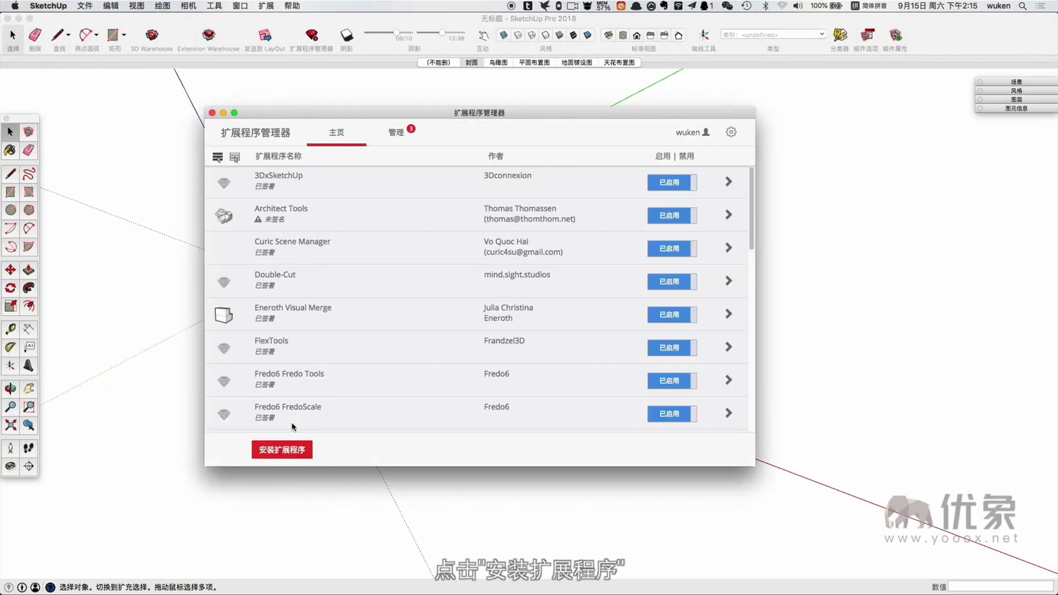
left_click(282, 449)
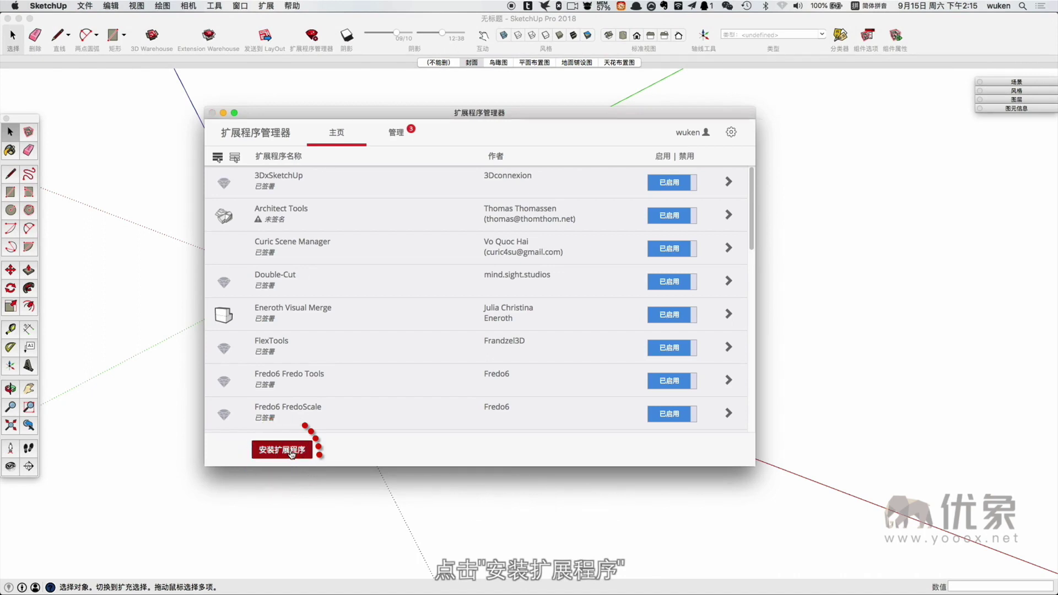
left_click(347, 184)
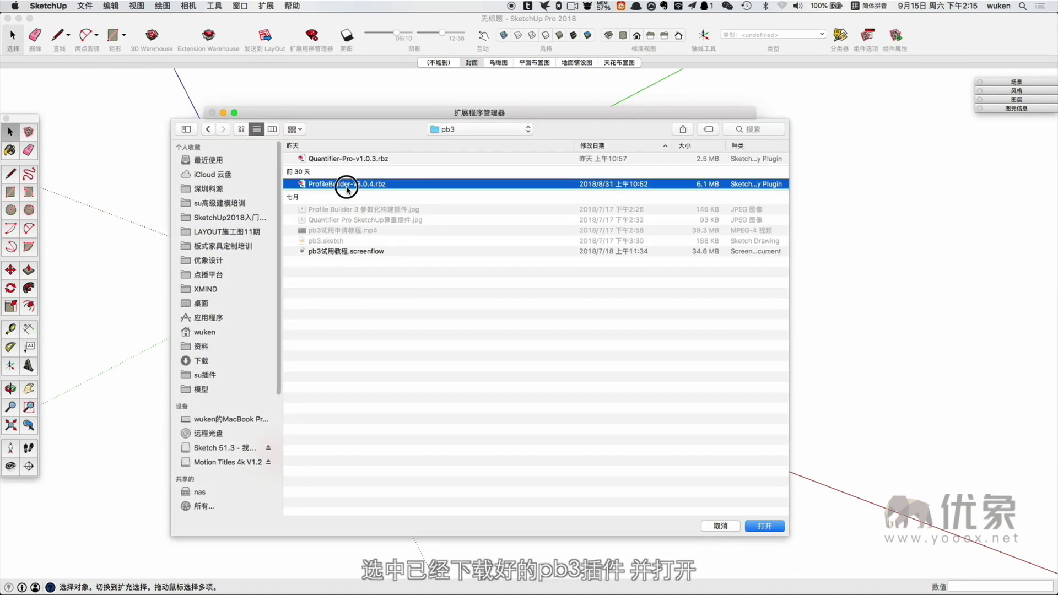
double_click(346, 186)
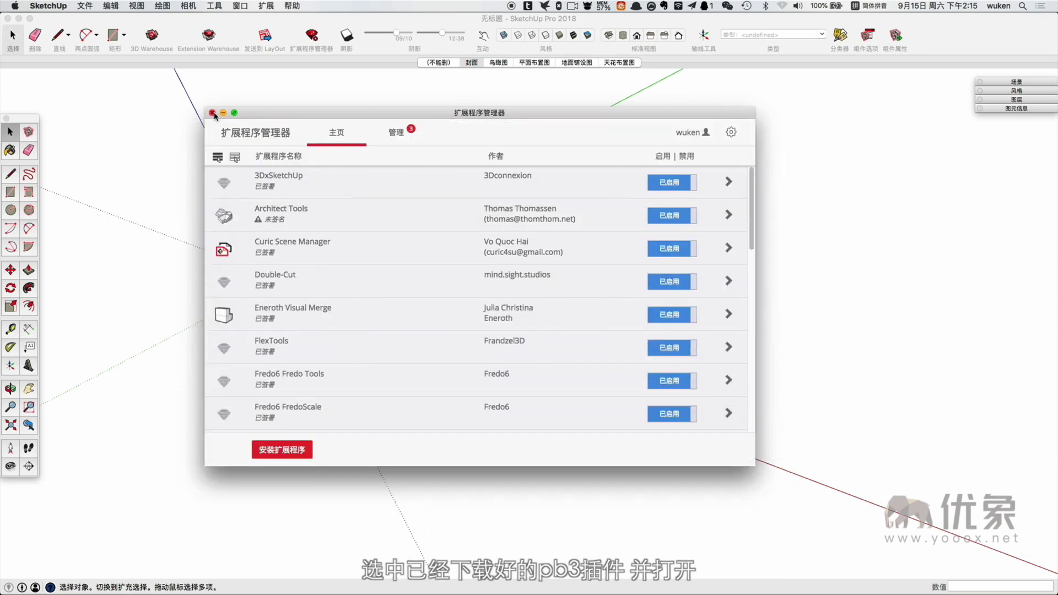
left_click(212, 113)
left_click(137, 6)
mouse_move(196, 23)
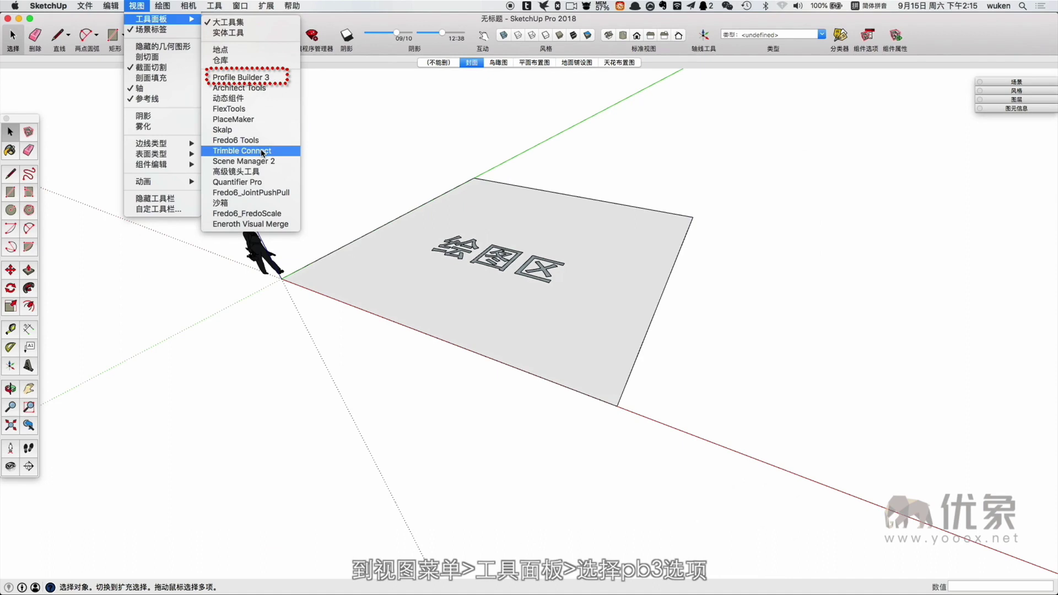
Turn on the Profile Builder 3 toolbar and nudge the floating toolbar into place
left_click(260, 79)
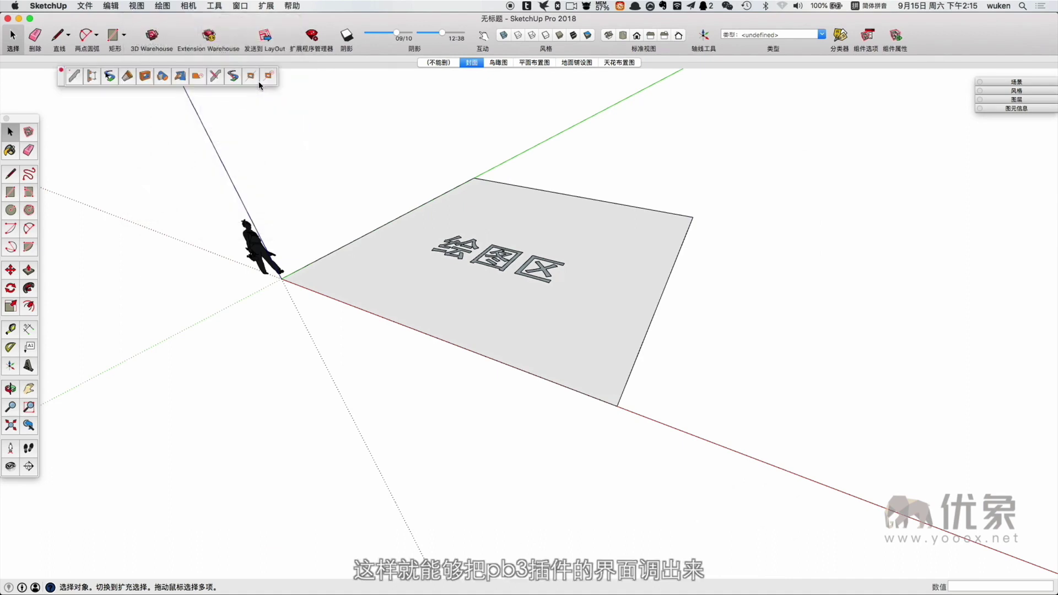
left_click_drag(70, 75, 87, 82)
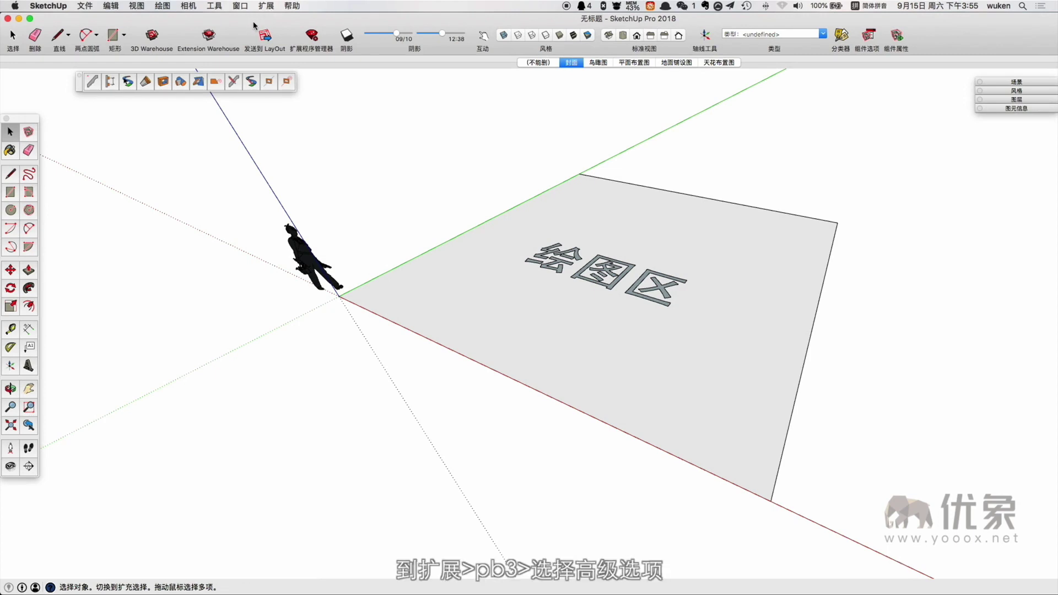
Set the Profile Builder 3 language preference to Chinese, then quit SketchUp to restart it
left_click(263, 7)
mouse_move(309, 19)
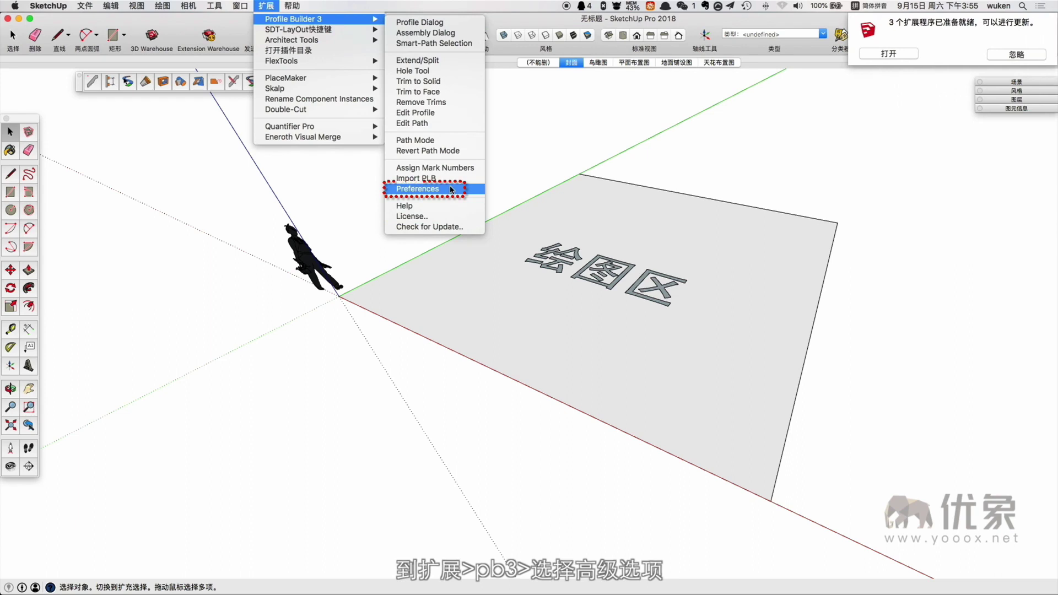
left_click(451, 189)
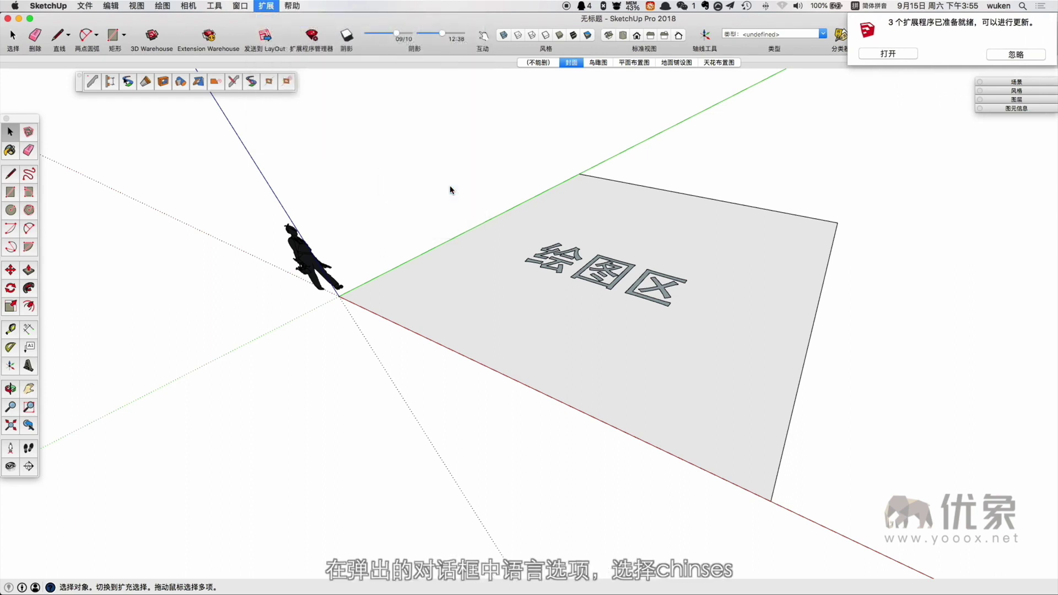
left_click(670, 167)
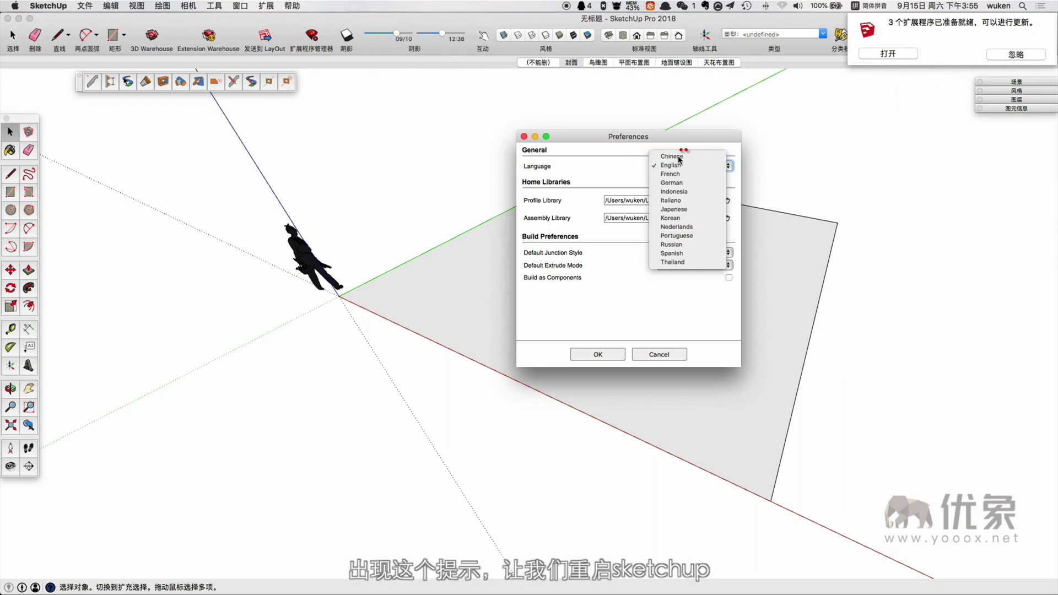
left_click(678, 157)
left_click(594, 355)
left_click(616, 204)
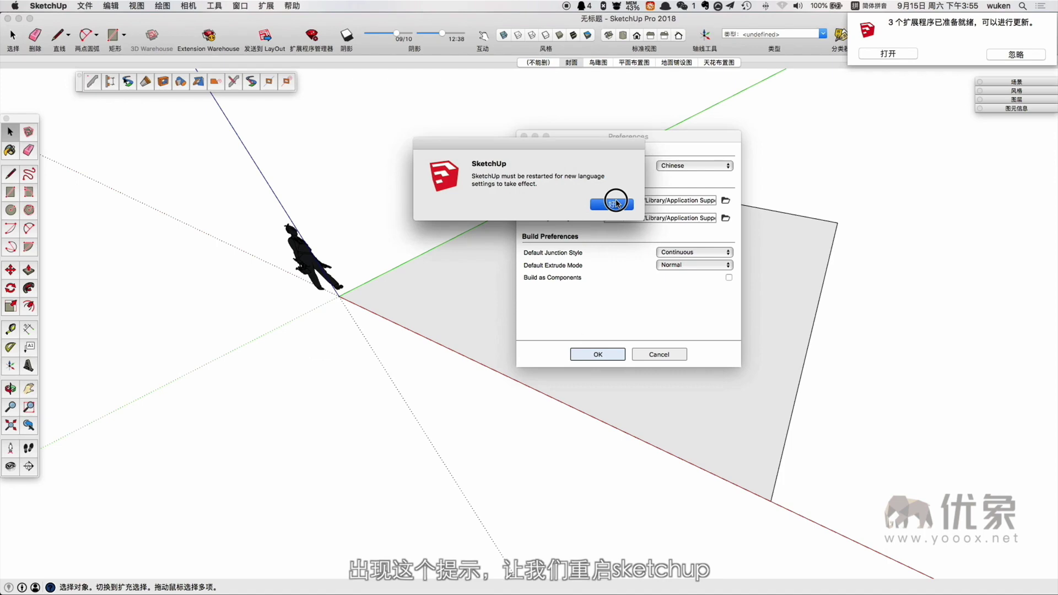
left_click(48, 6)
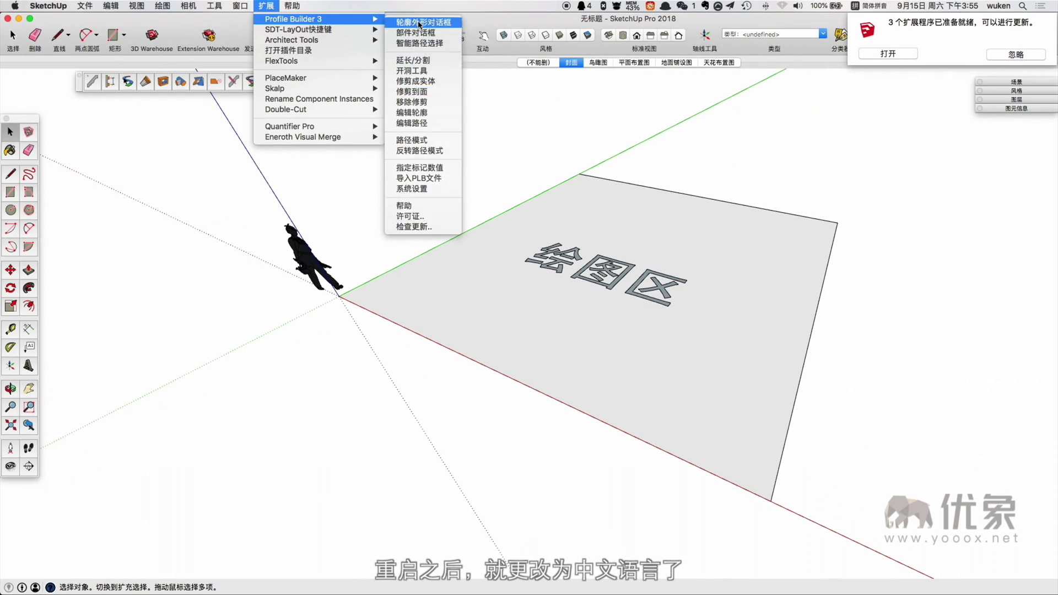
Close the 扩展 menu and dismiss the extension update notification with 忽略
left_click(293, 243)
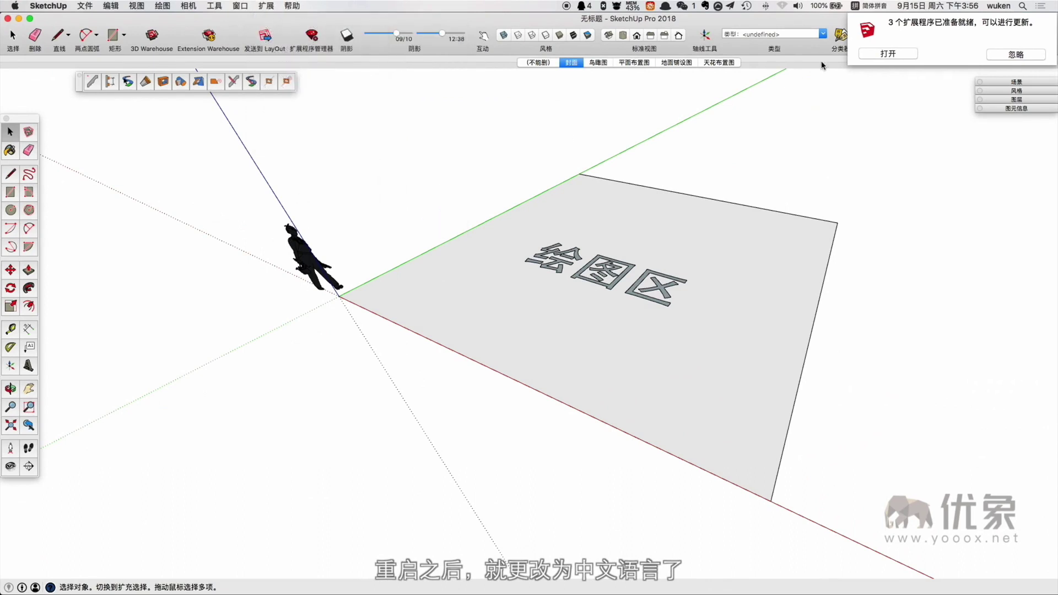
left_click(1015, 55)
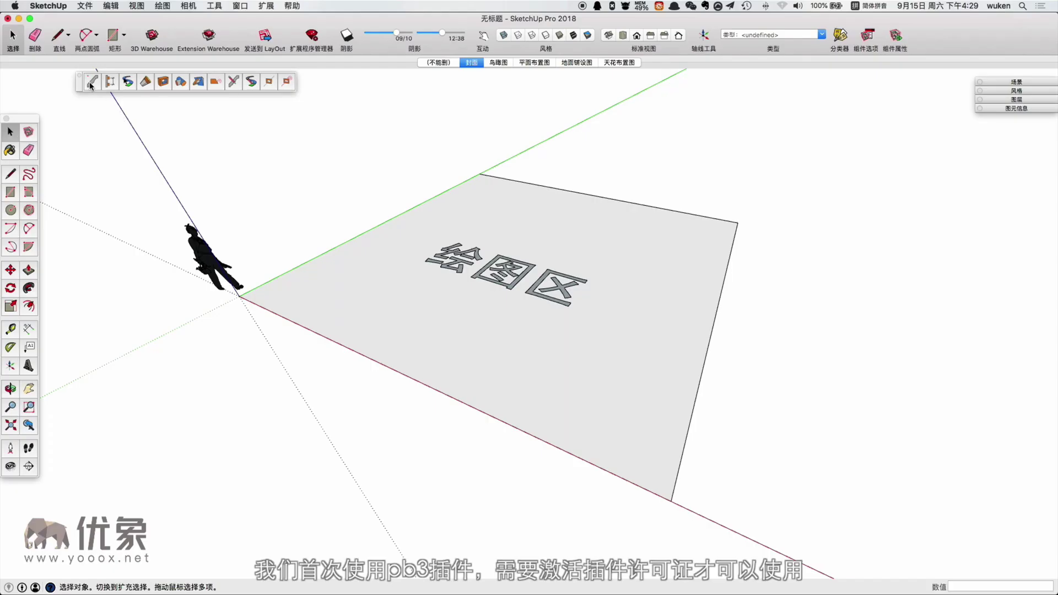
Confirm Profile Builder 3 is unlicensed, open the empty activation form, then return to the yooox.net plugin list
left_click(91, 82)
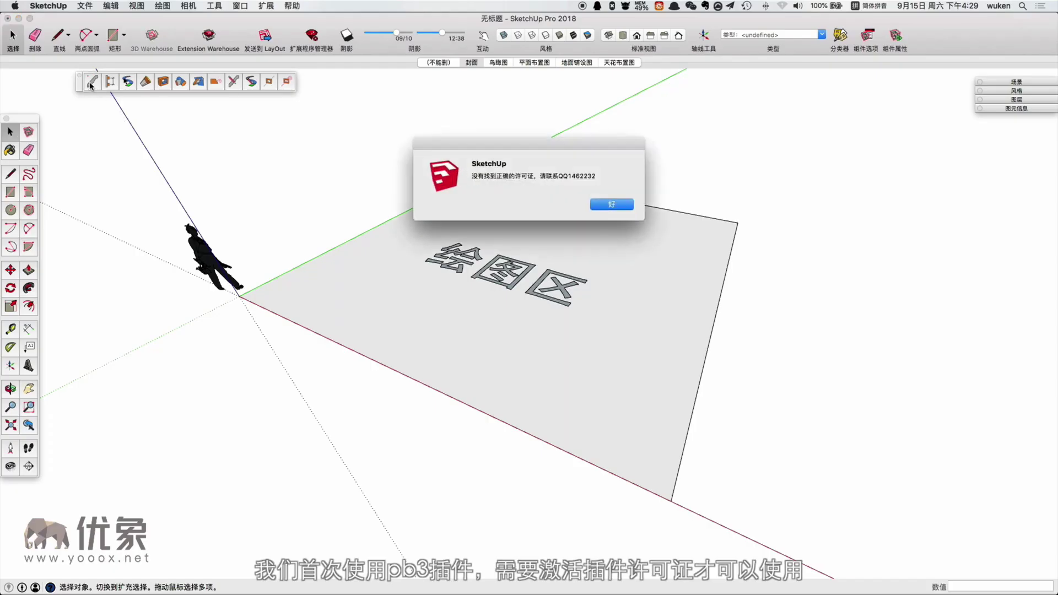
left_click(610, 207)
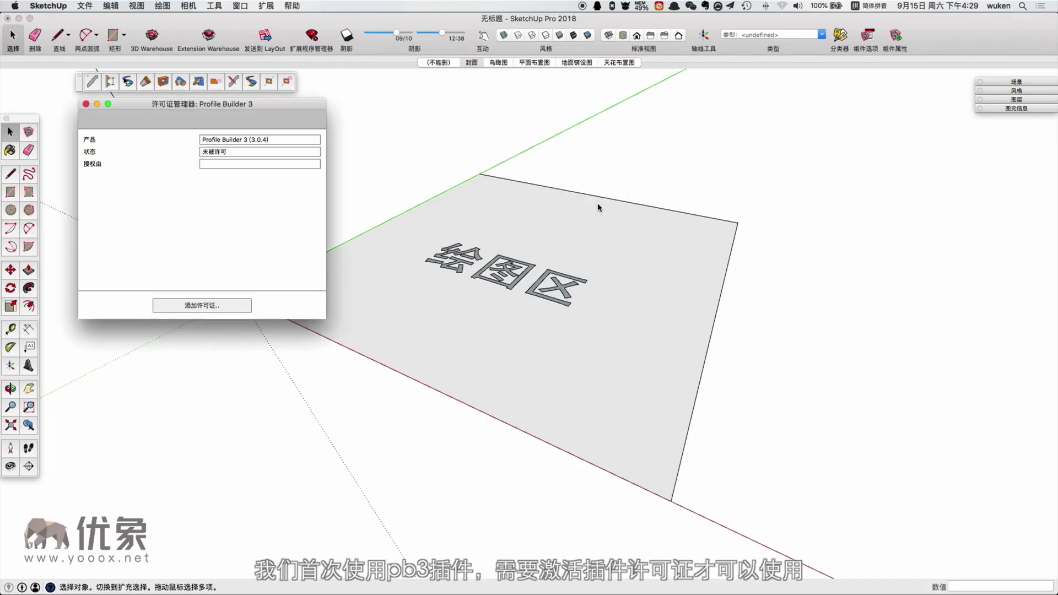
left_click(240, 305)
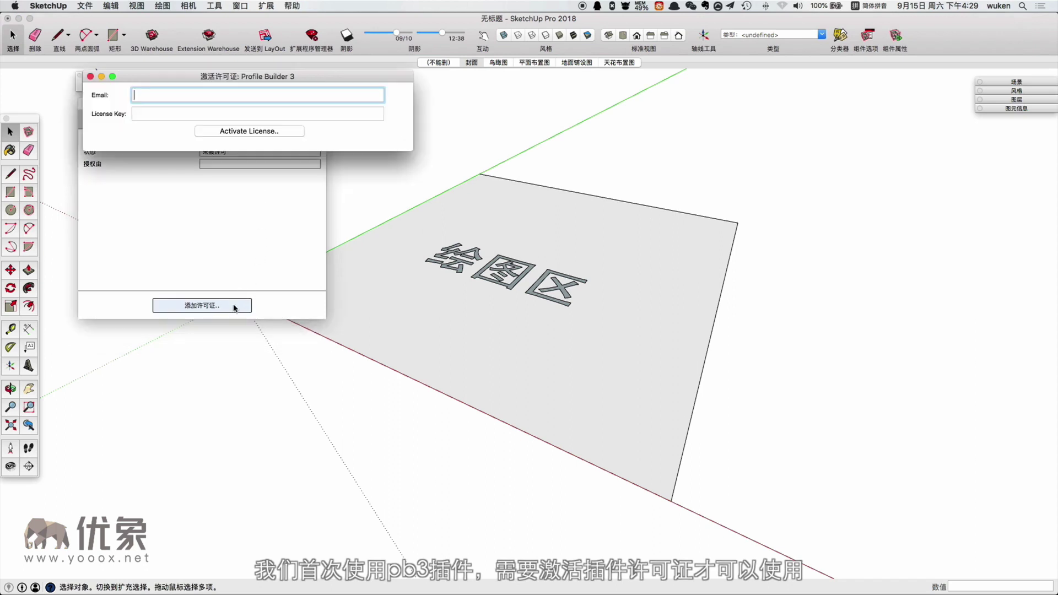
left_click_drag(270, 81, 531, 106)
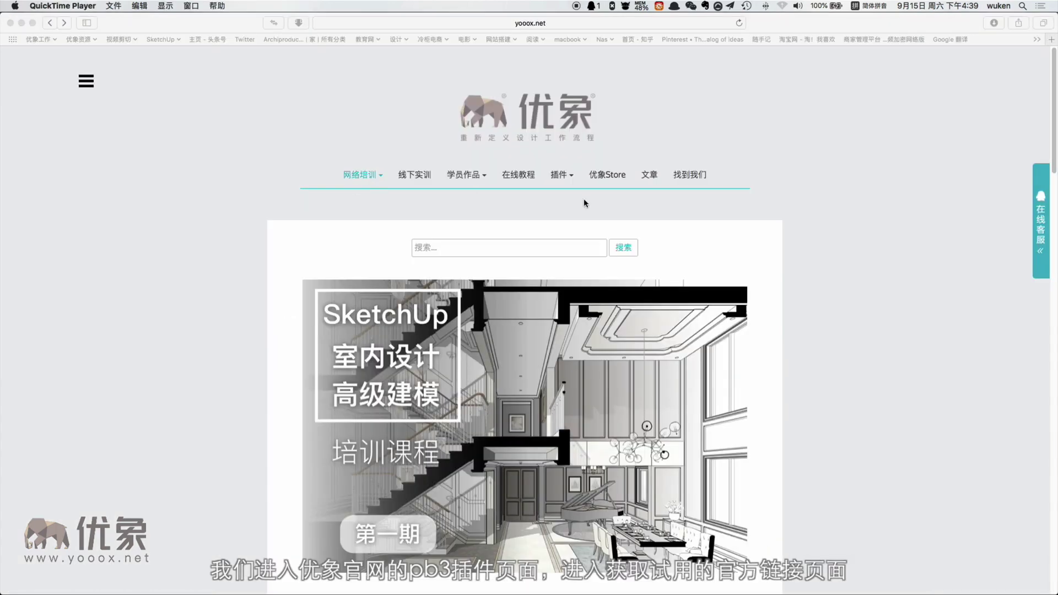
left_click(562, 174)
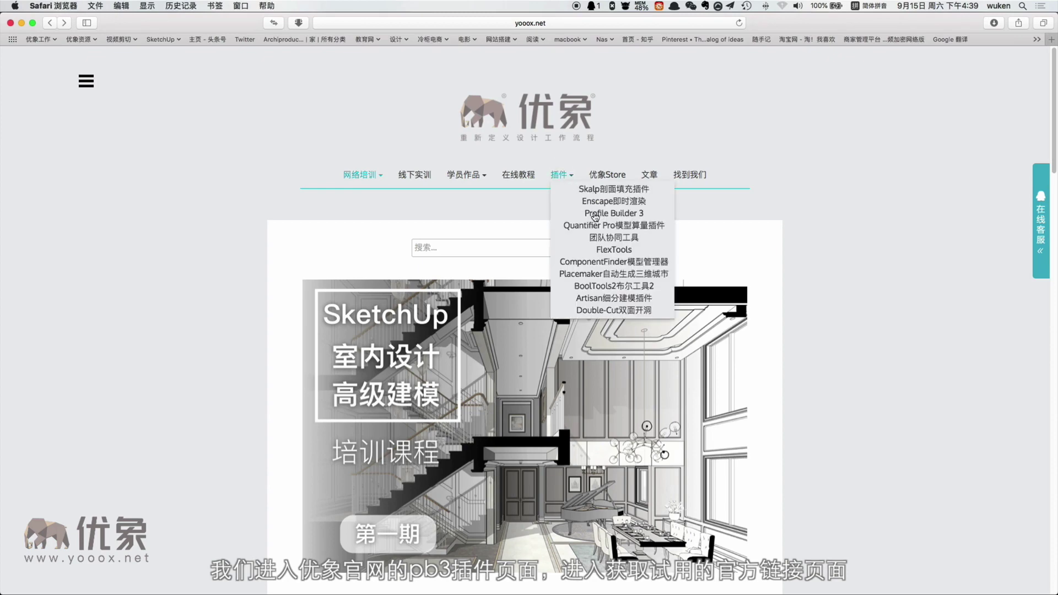
Order the free 30-day Profile Builder 3 trial, accept the licence agreement and proceed to checkout
left_click(595, 216)
scroll(482, 264, "down", 3)
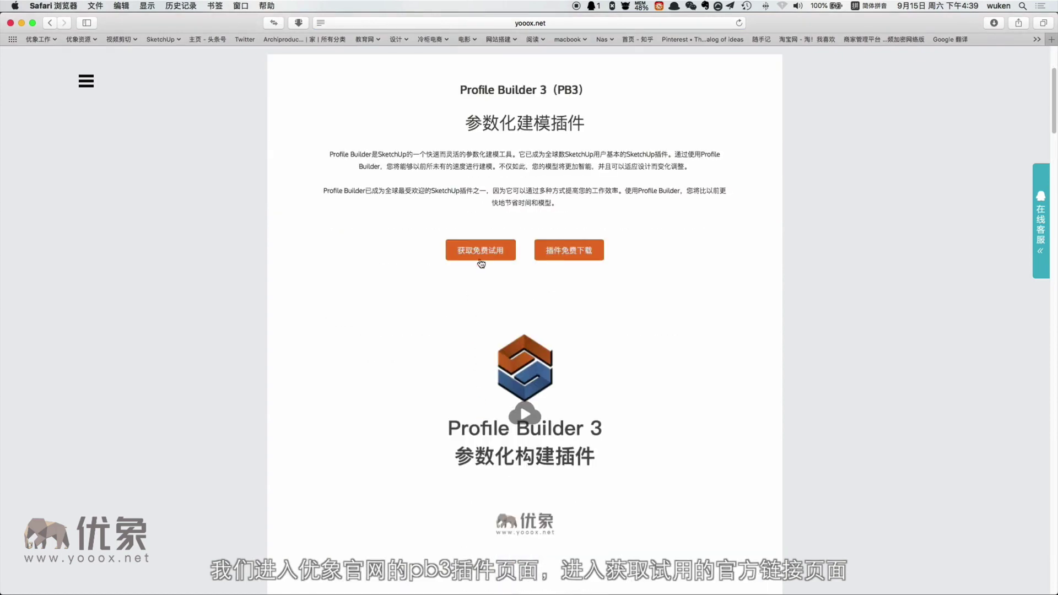
left_click(481, 263)
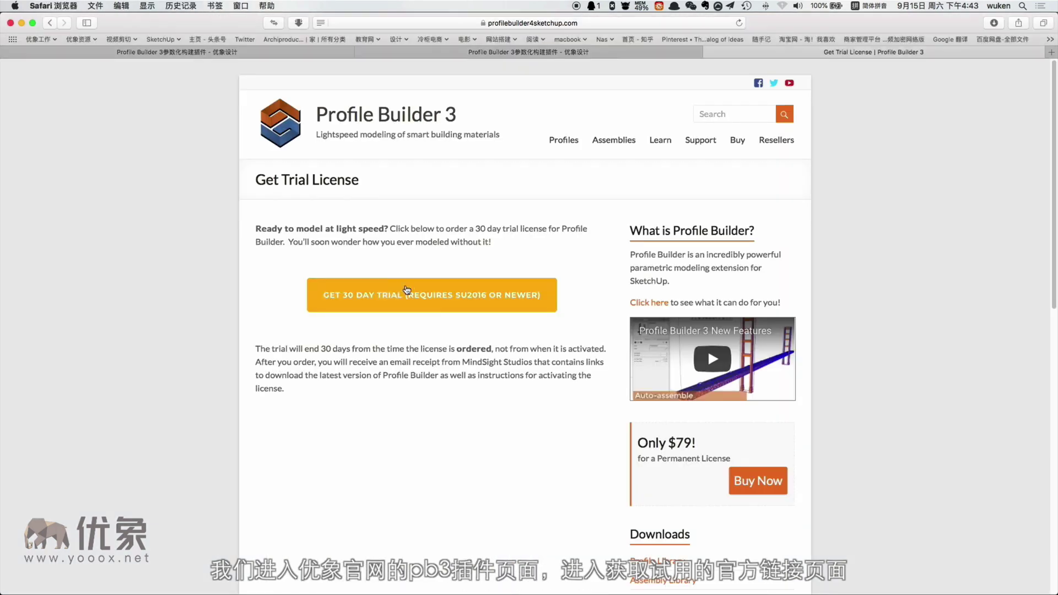
left_click(407, 291)
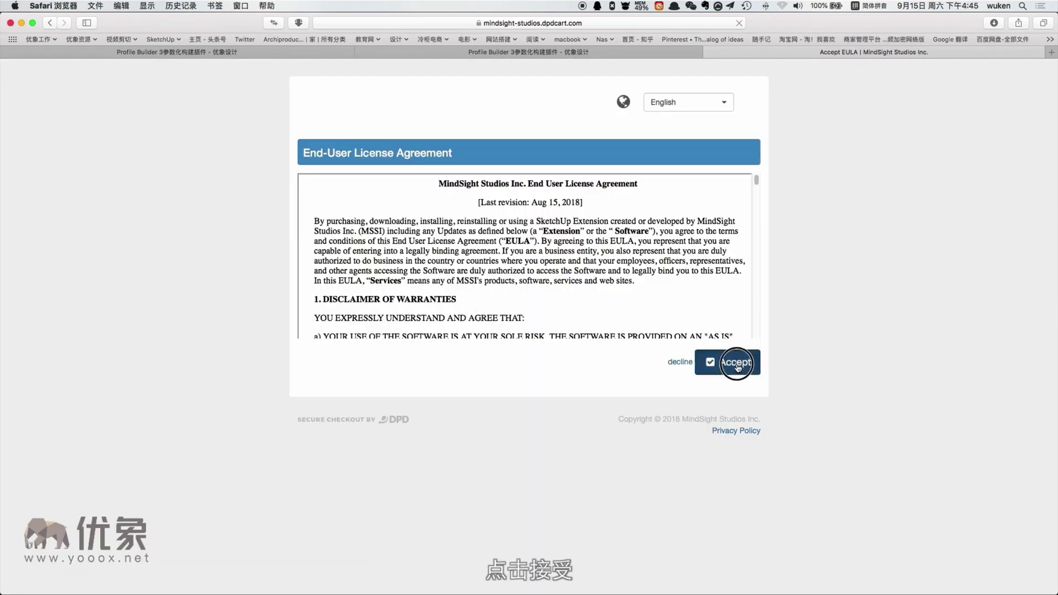
left_click(736, 362)
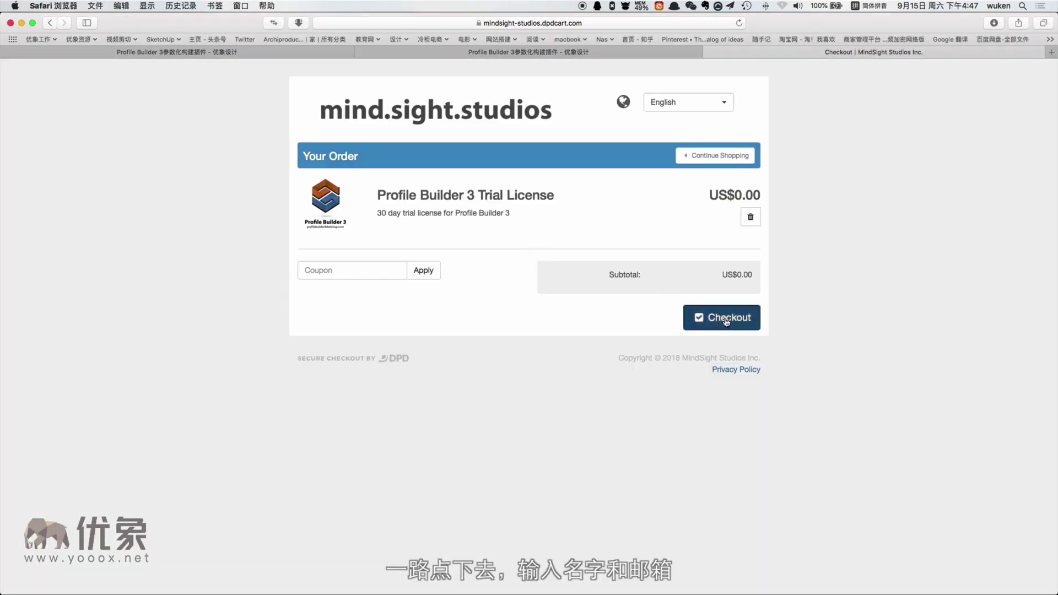
left_click(756, 321)
Fill in the last name, e-mail and confirmation e-mail fields, then submit the trial order
left_click(371, 399)
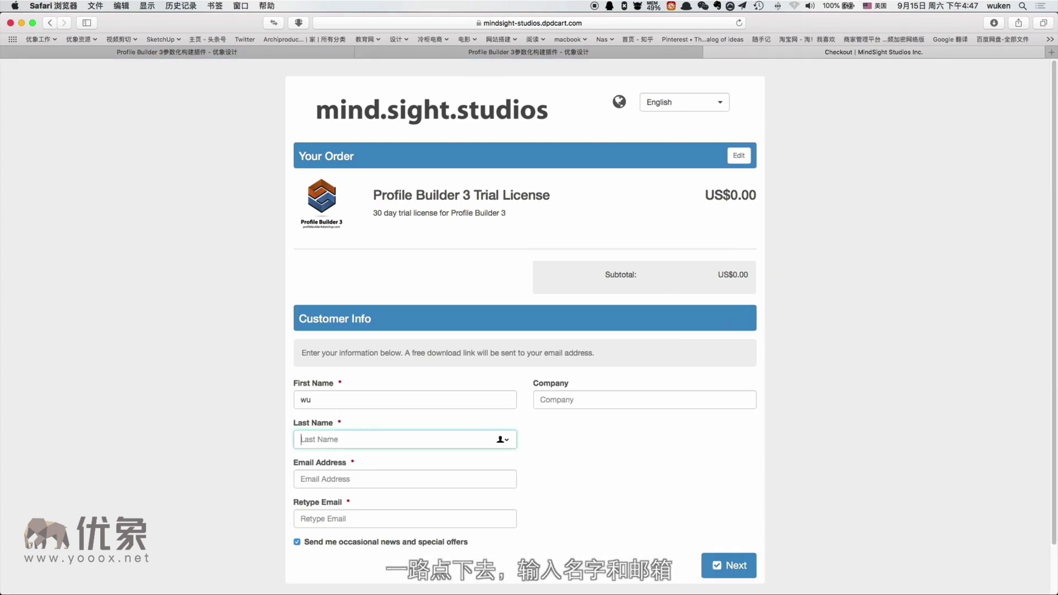
type("ken")
key("Tab")
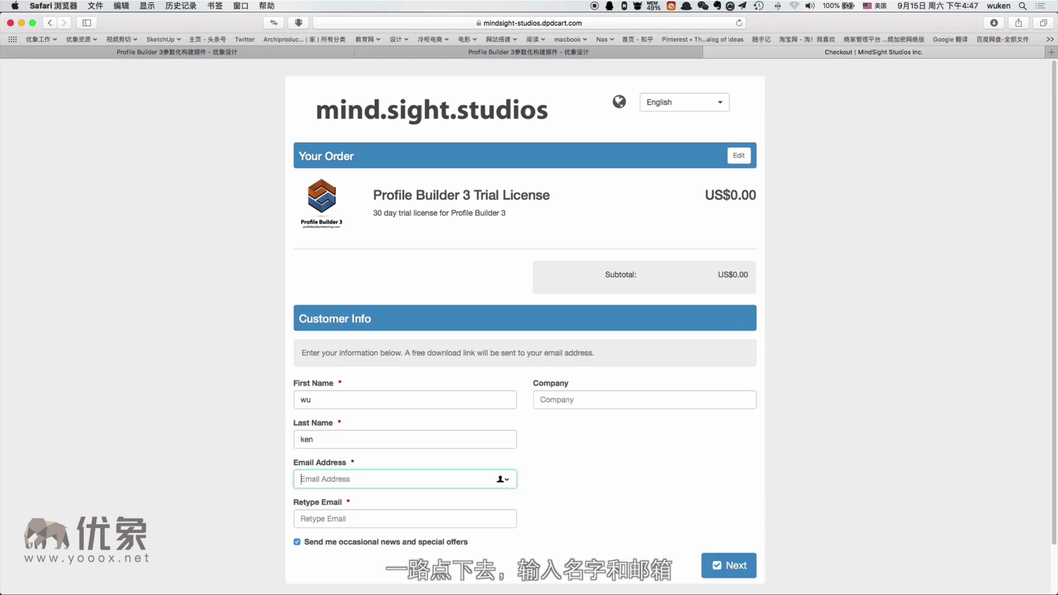
key("Tab")
key("ctrl+v")
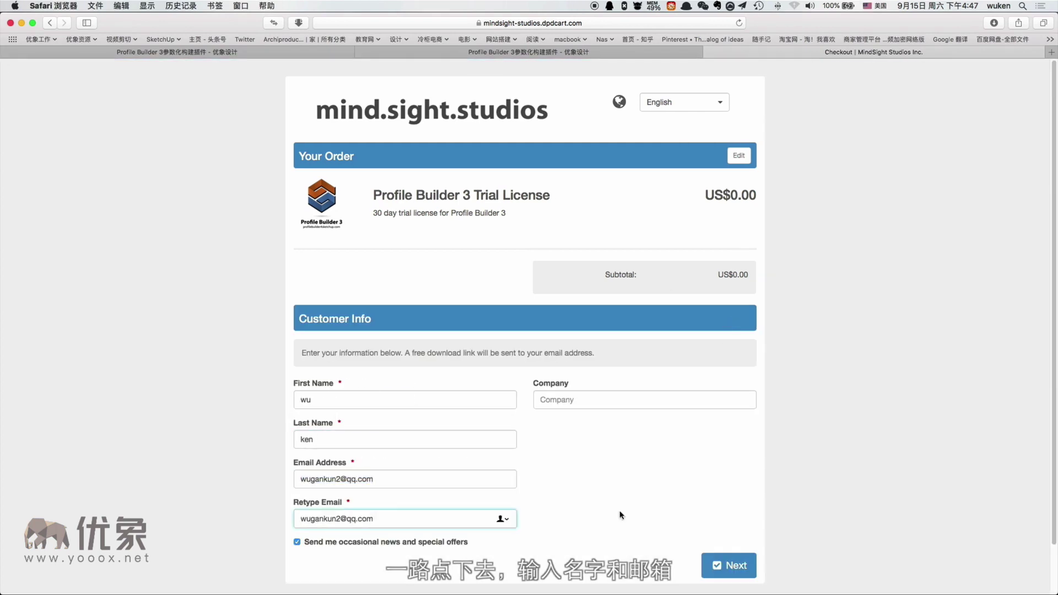
key("Return")
left_click(711, 519)
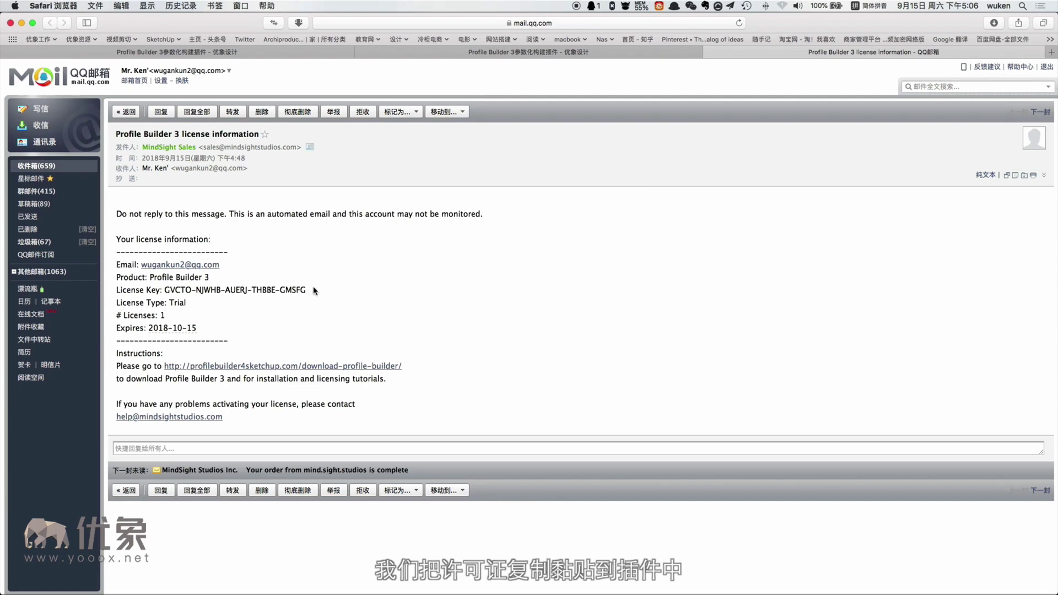
Copy the licence key from the emailed trial licence
left_click_drag(307, 289, 166, 291)
right_click(166, 291)
left_click(191, 326)
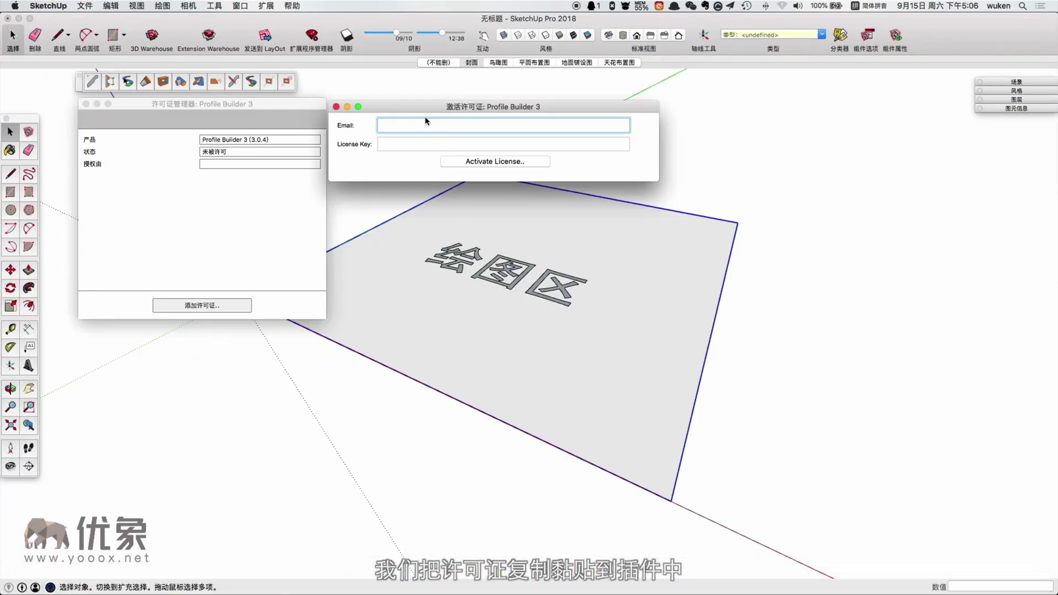
Paste the licence key, enter the account e-mail, and activate the 30-day trial licence
left_click(413, 147)
right_click(414, 146)
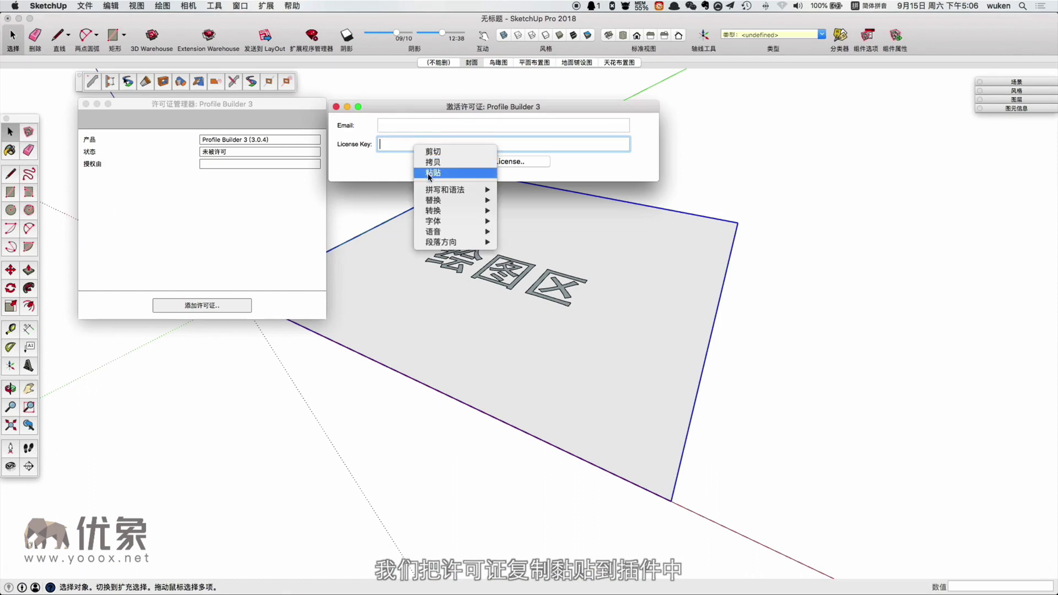
left_click(429, 168)
left_click(411, 126)
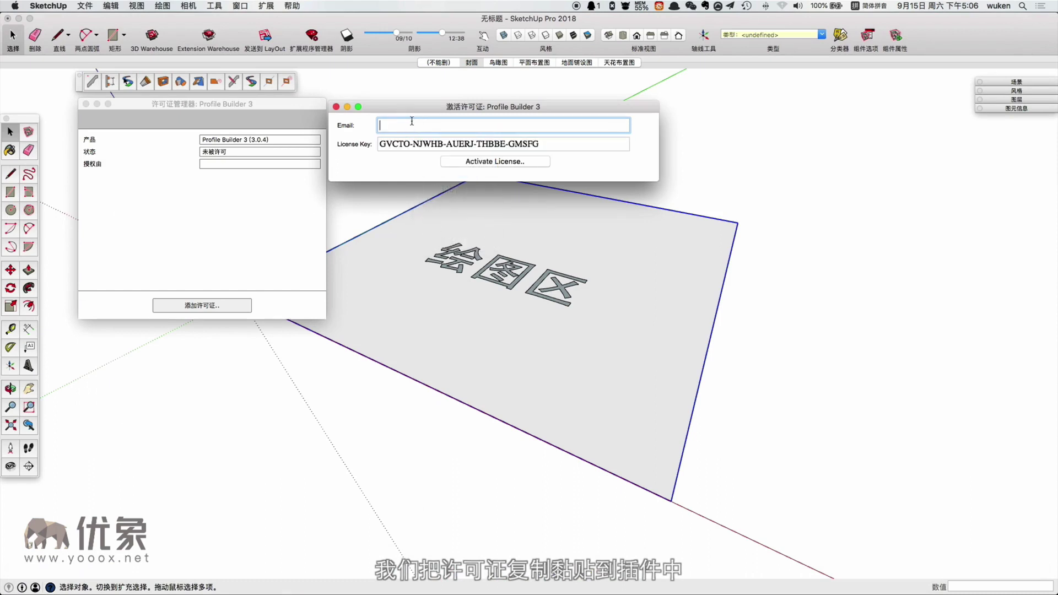
key("ctrl+space")
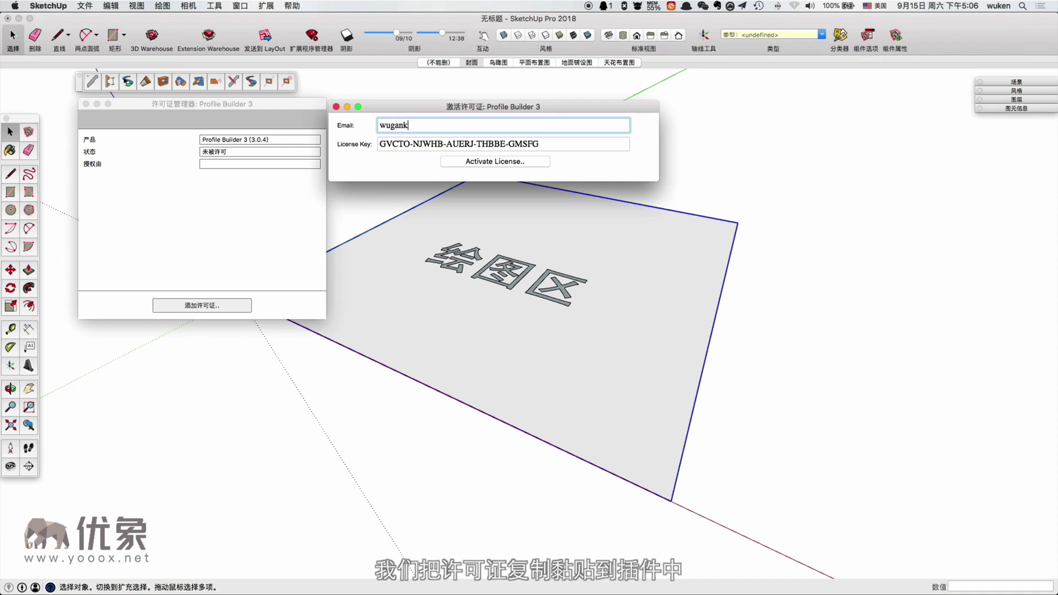
left_click(455, 161)
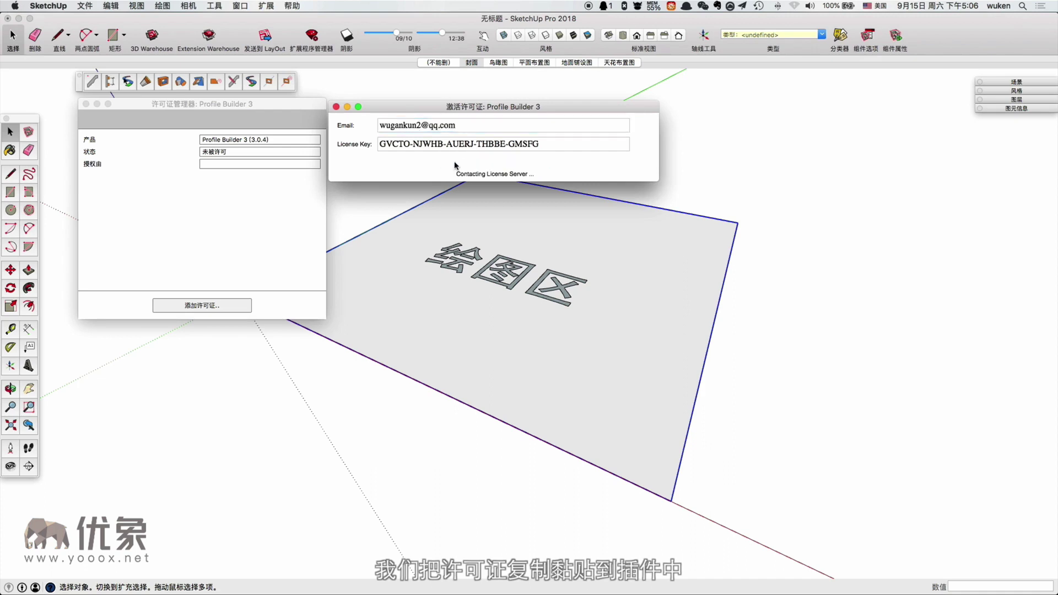
left_click(611, 204)
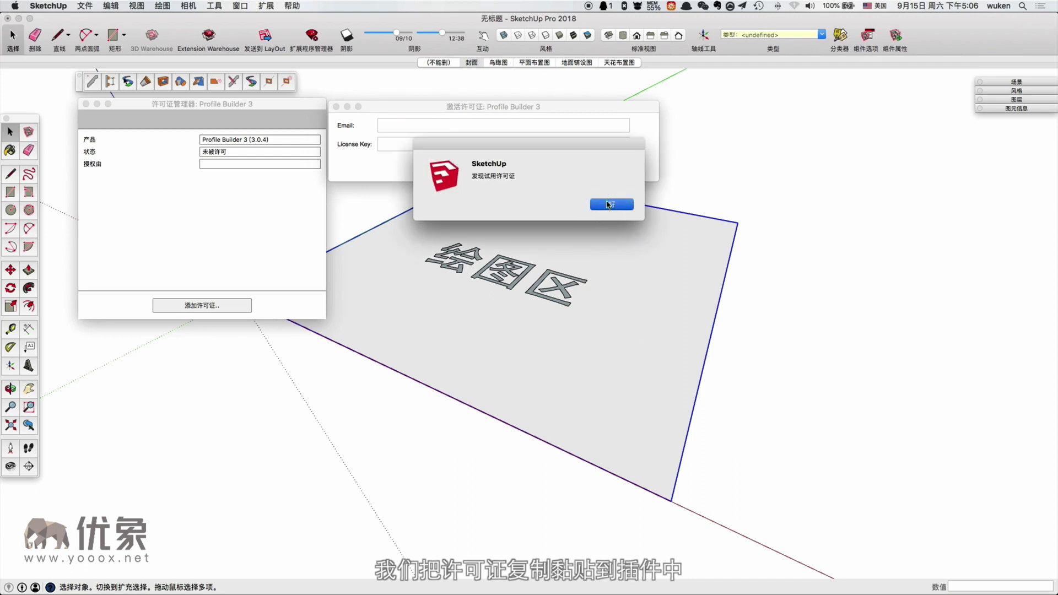
Close the licence manager and open the Profile Builder profile dialog, moving it aside
left_click(86, 104)
left_click(91, 82)
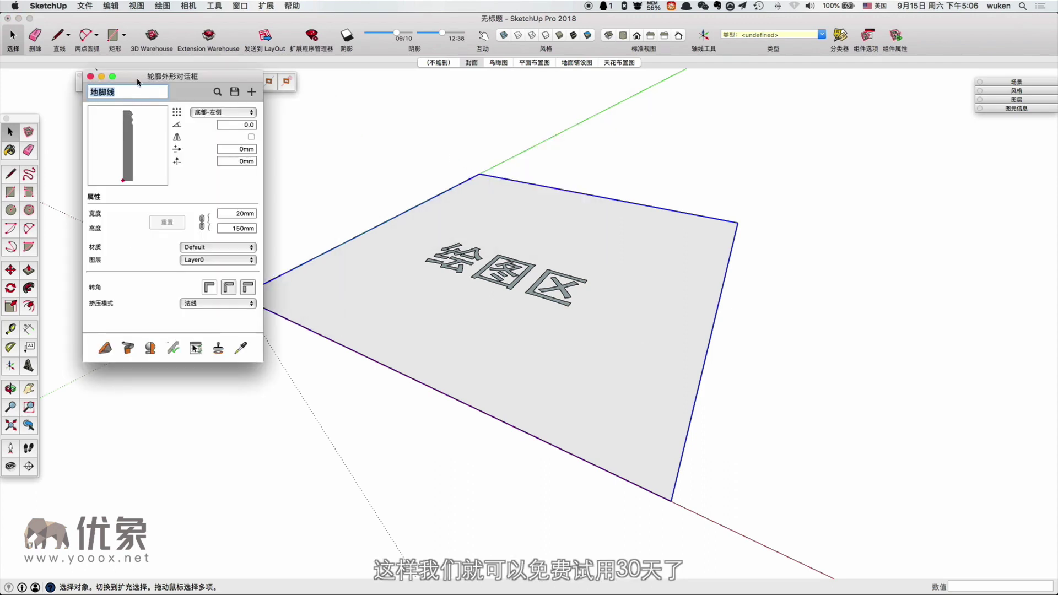
left_click_drag(111, 76, 109, 107)
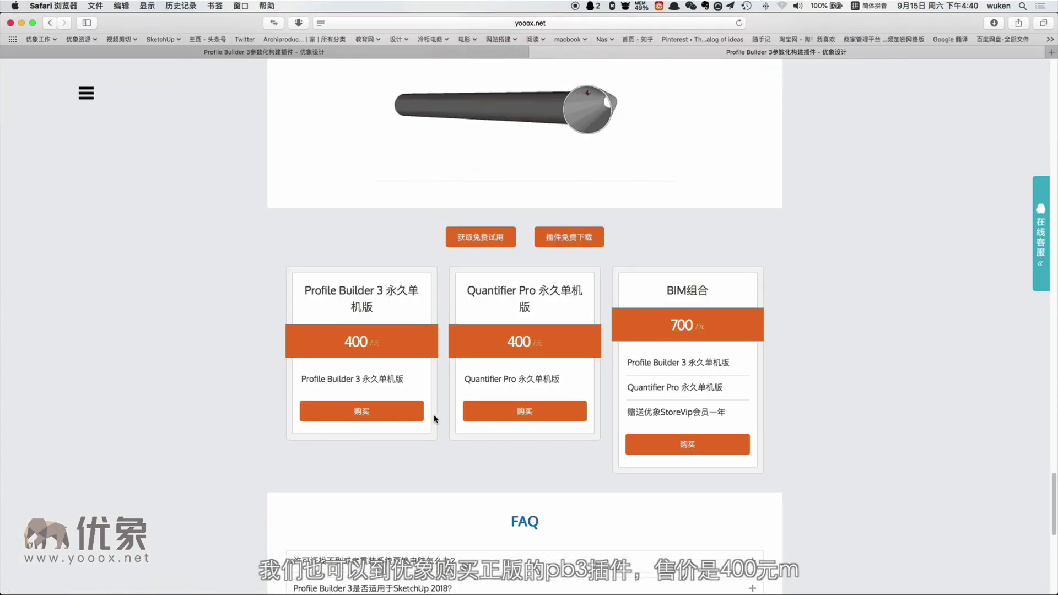
Open the 购买 page for the Profile Builder 3 永久单机版 licence at 400 yuan
left_click(396, 418)
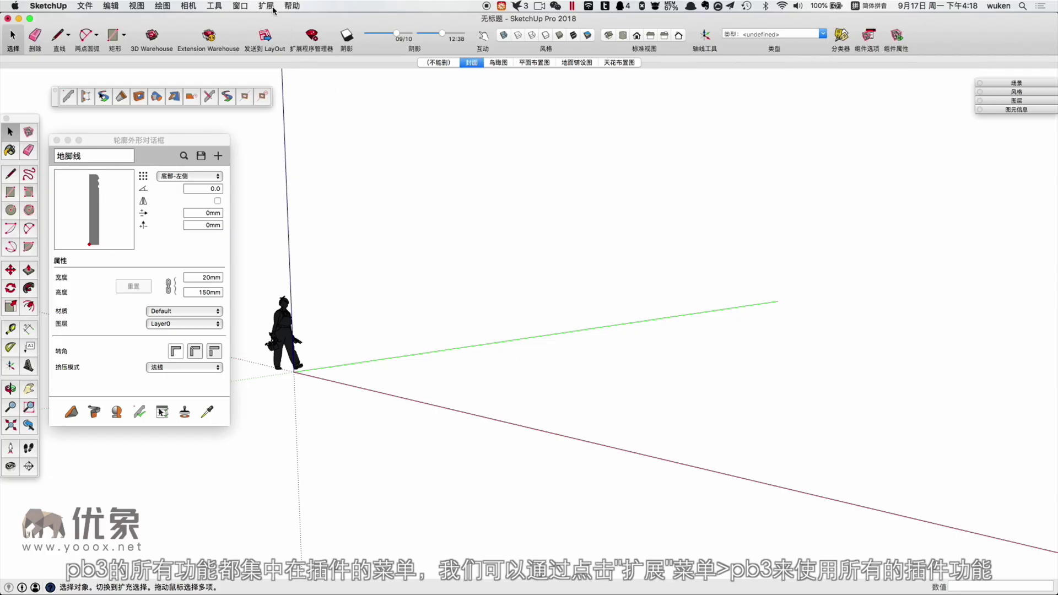
left_click(274, 10)
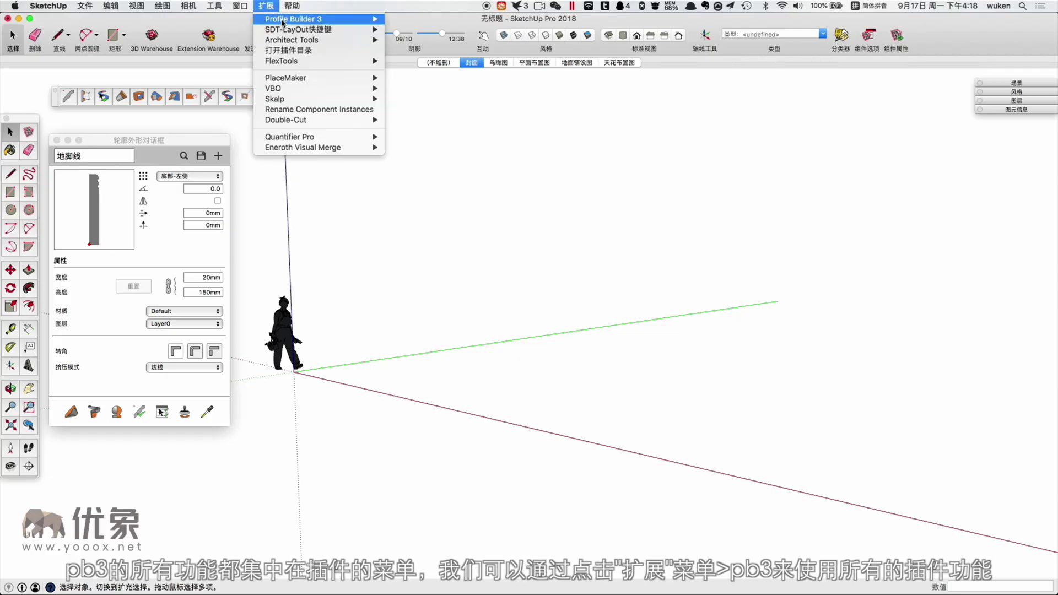
mouse_move(345, 21)
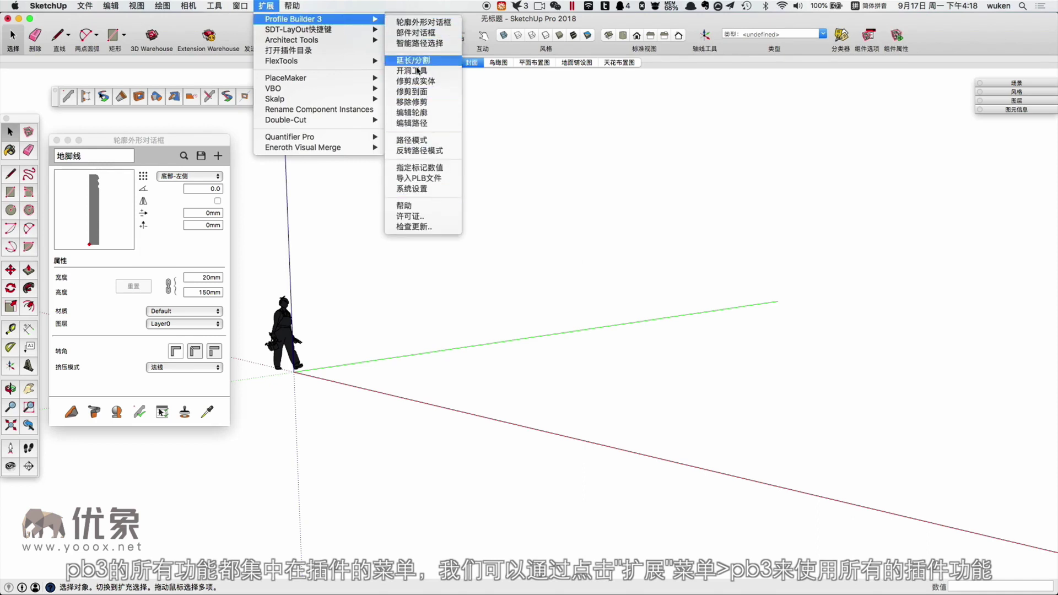
left_click(458, 45)
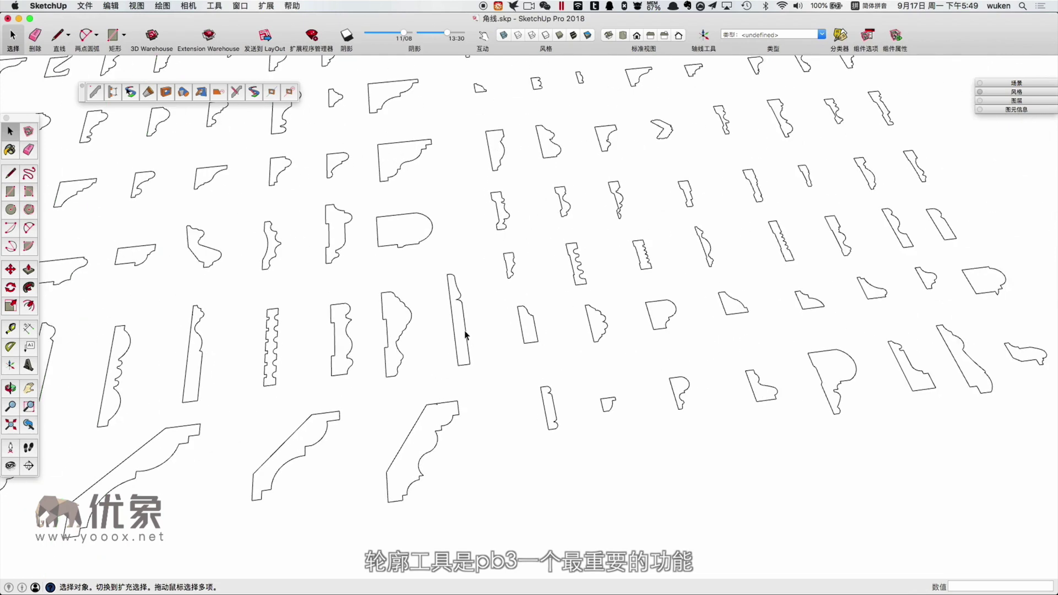
Pick the tall baseboard profile and run a baseboard along both wall bottoms around the inside corner
scroll(465, 333, "up", 3)
left_click(459, 322)
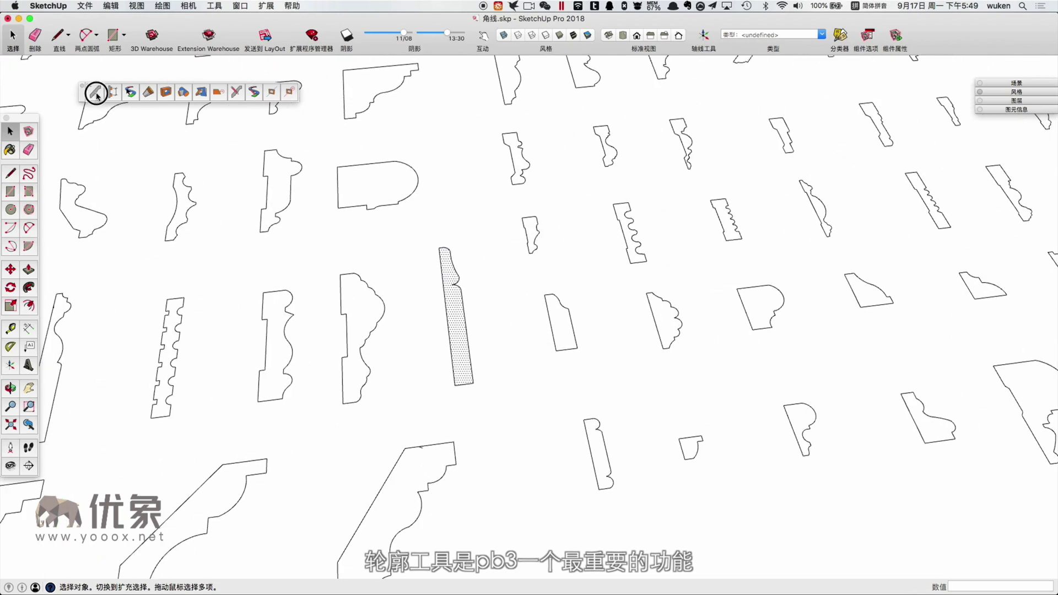
left_click(97, 93)
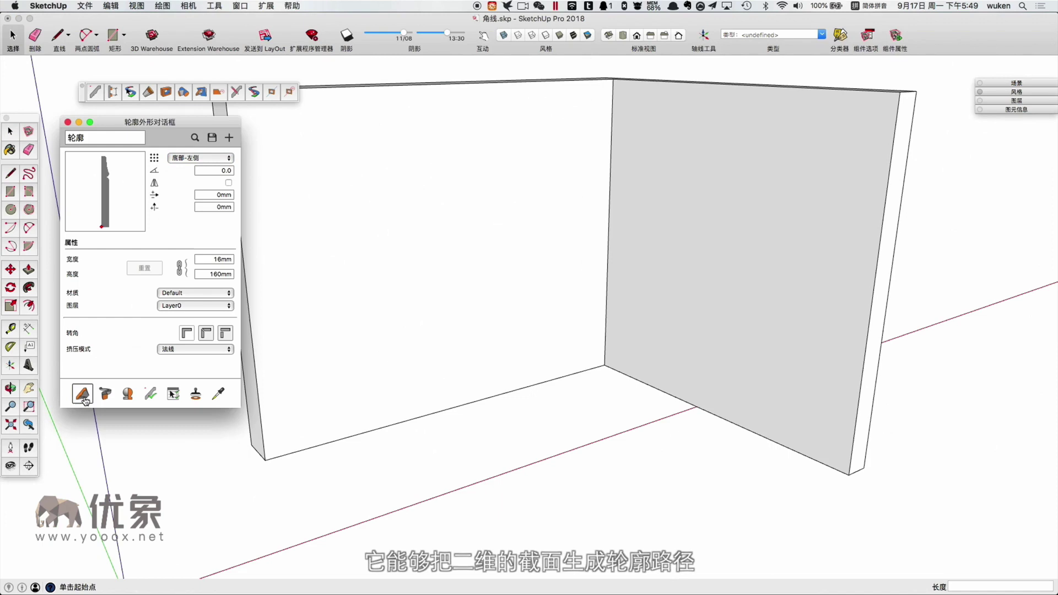
left_click(82, 393)
left_click(266, 459)
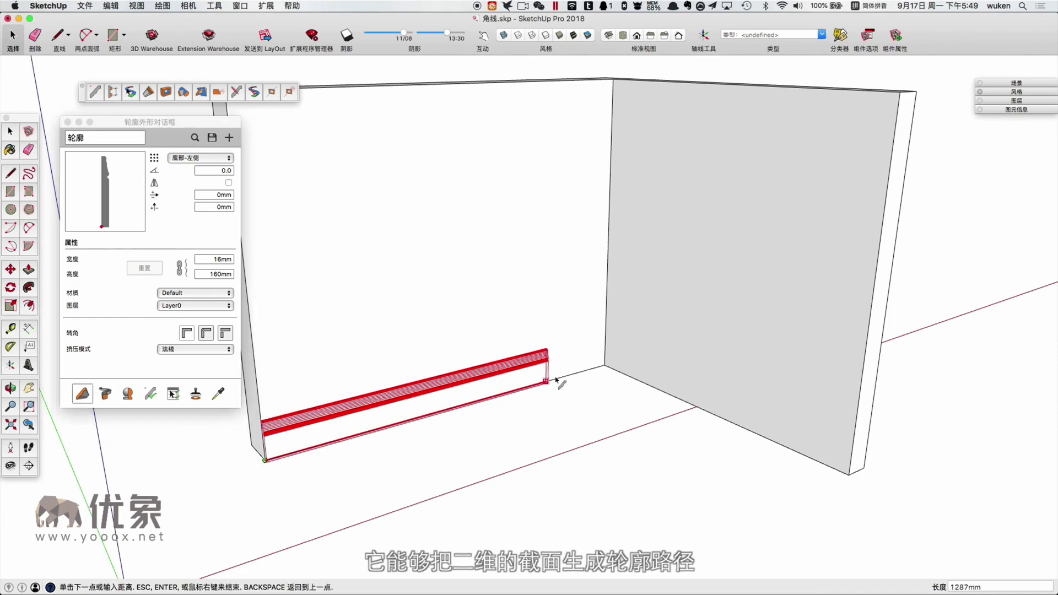
left_click(604, 366)
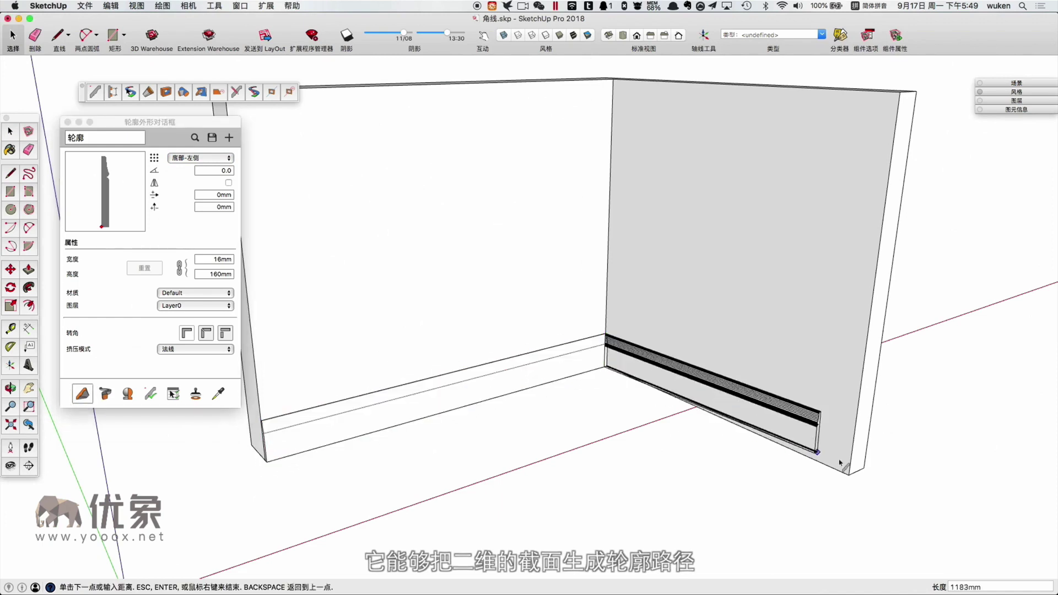
double_click(849, 469)
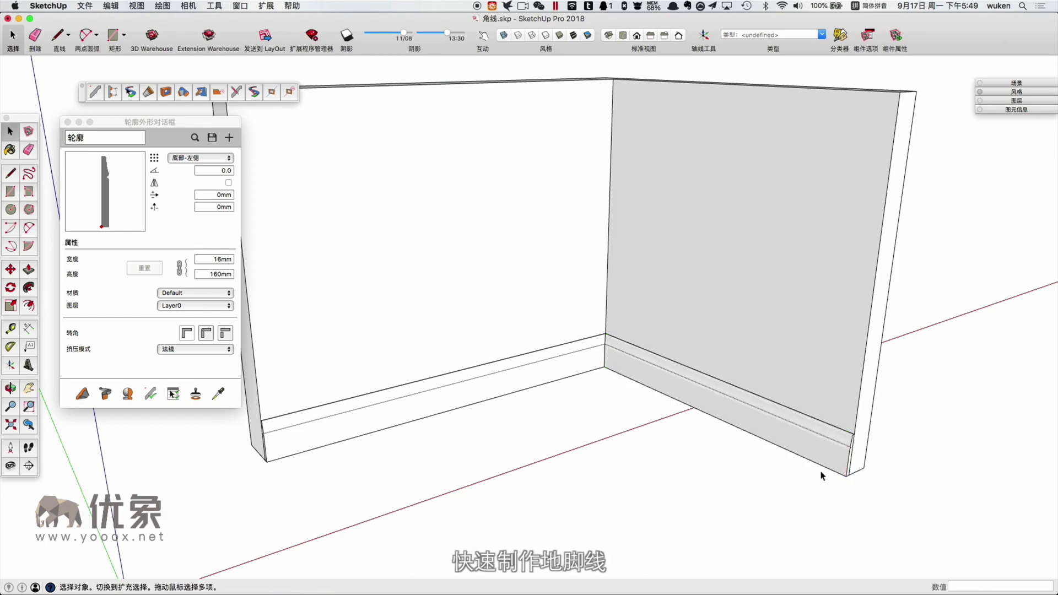
Run crown moulding along the tops of both walls
scroll(821, 475, "up", 5)
middle_click_drag(854, 450, 699, 382)
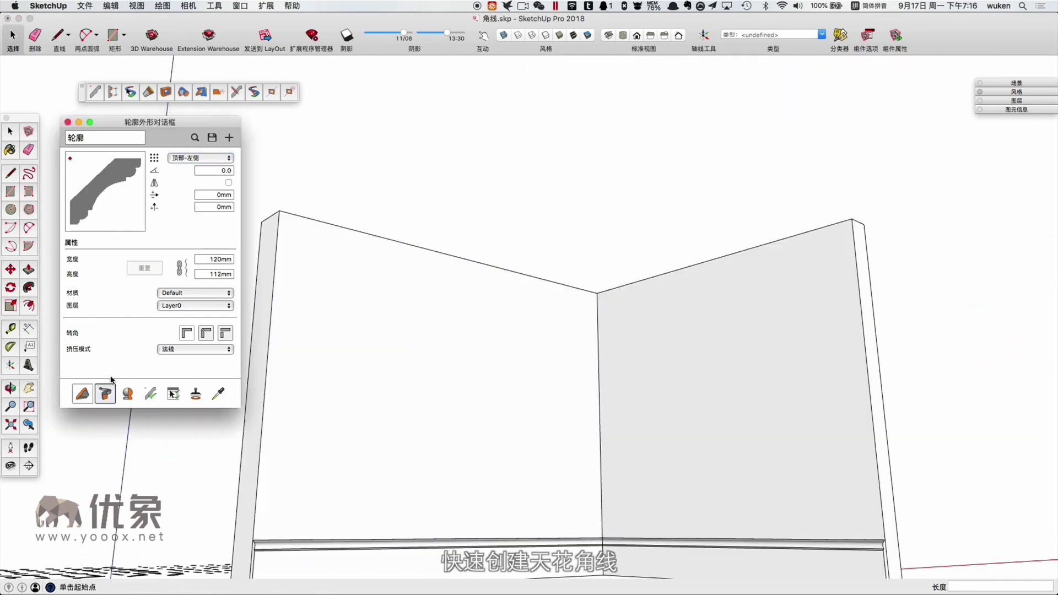
left_click(483, 270)
left_click(720, 280)
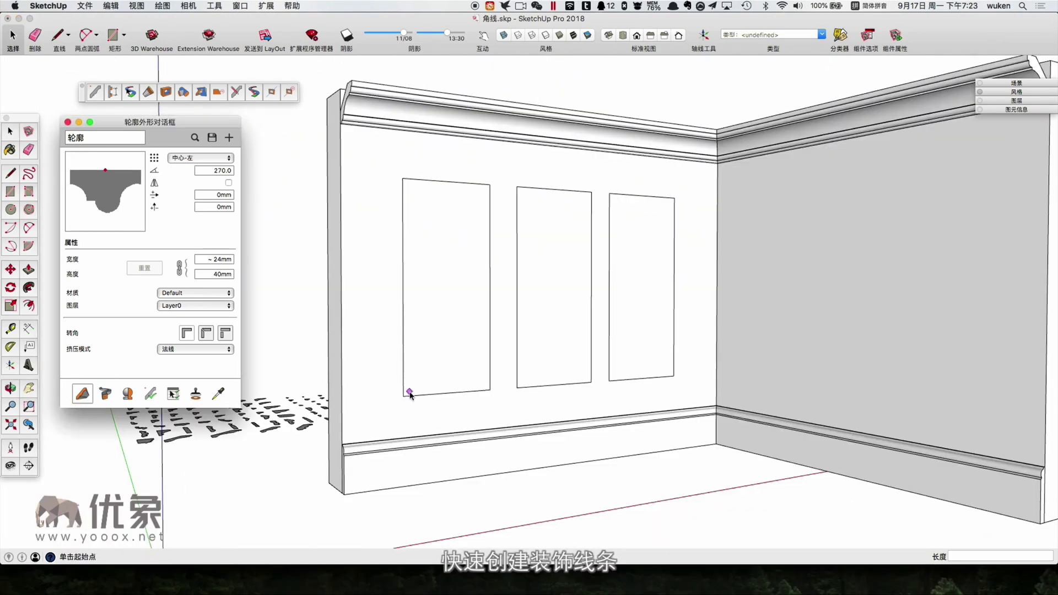
Frame the first wall panel rectangle with moulding on all four sides
left_click(409, 393)
left_click(402, 179)
left_click(489, 185)
left_click(490, 390)
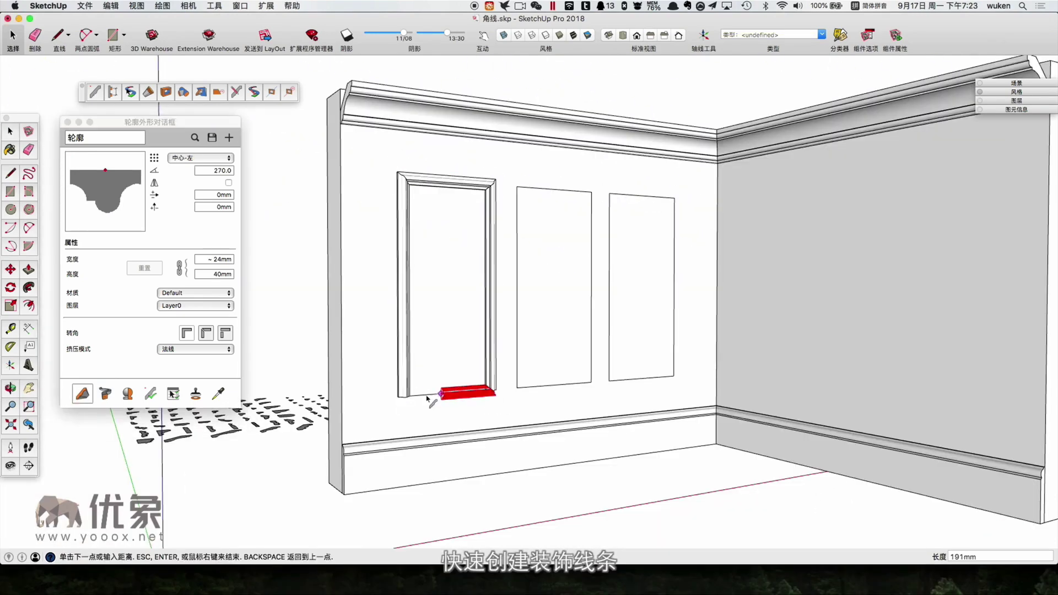
left_click(409, 394)
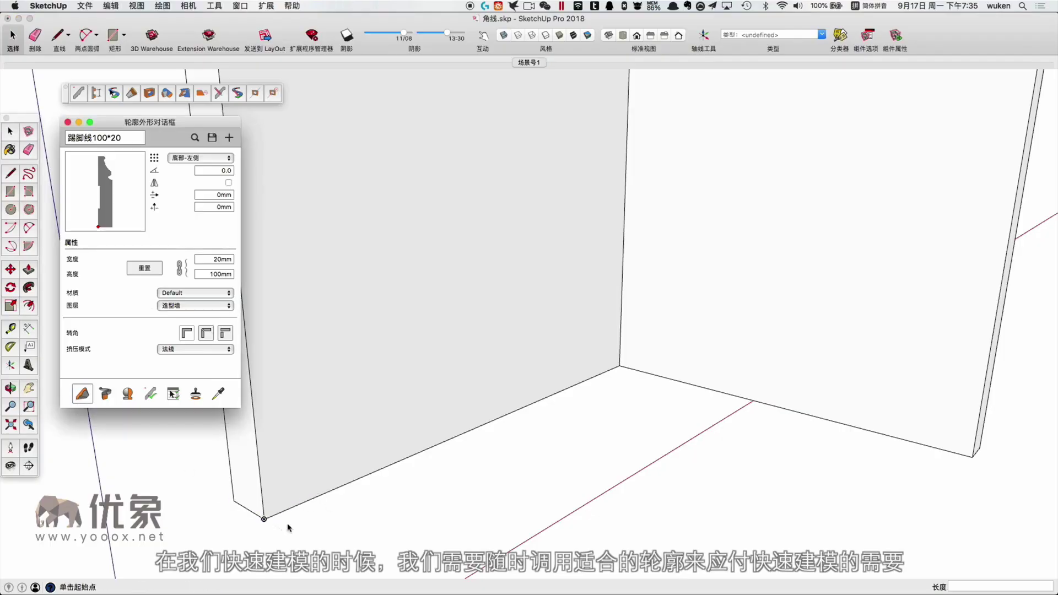
Draw a baseboard along both walls and apply the 踢脚线100*25 profile to it
left_click(264, 519)
left_click(620, 367)
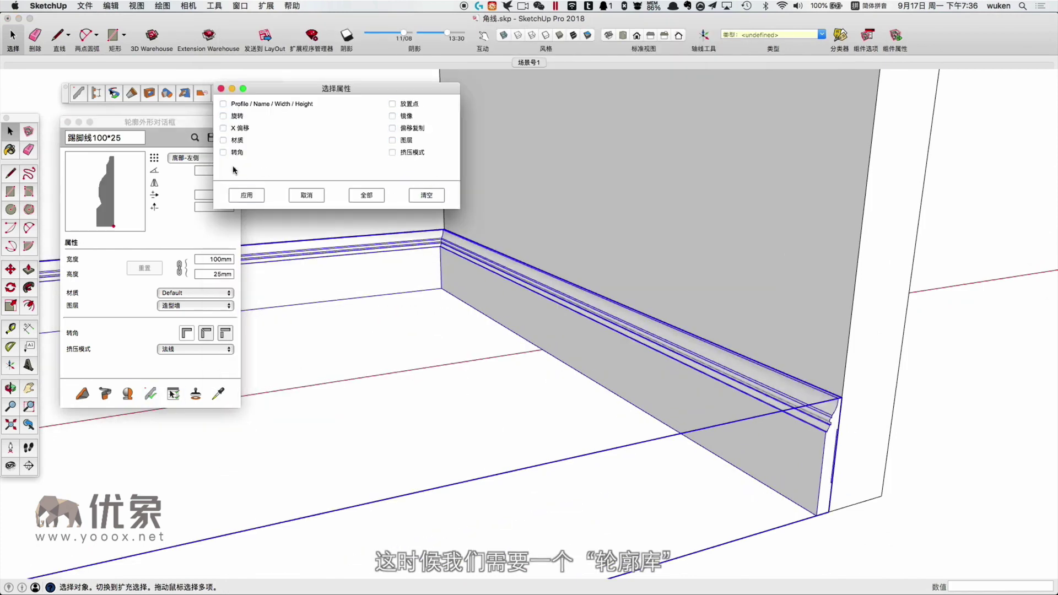
left_click(223, 103)
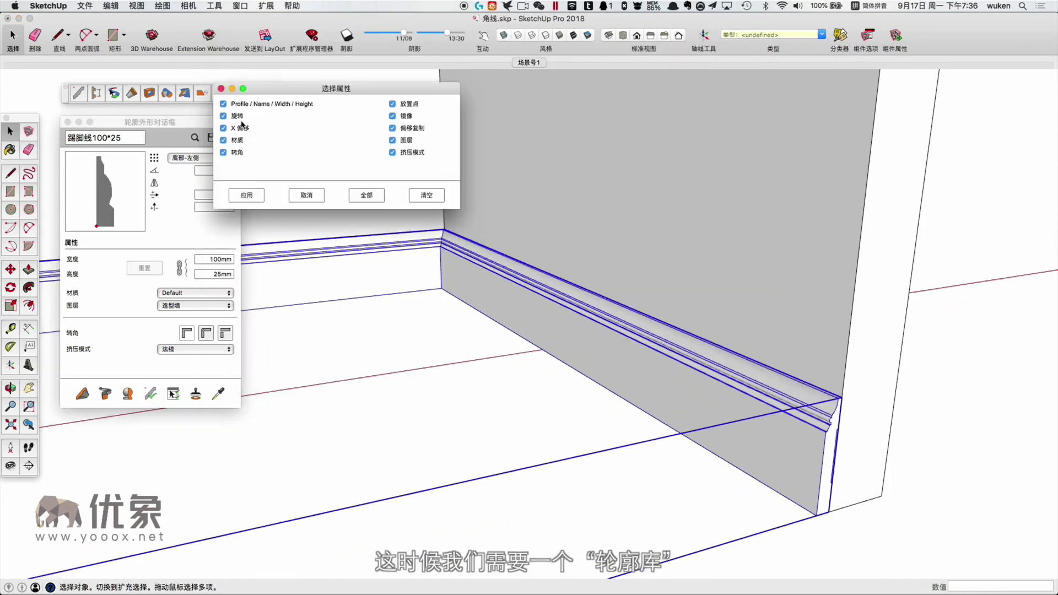
left_click(246, 195)
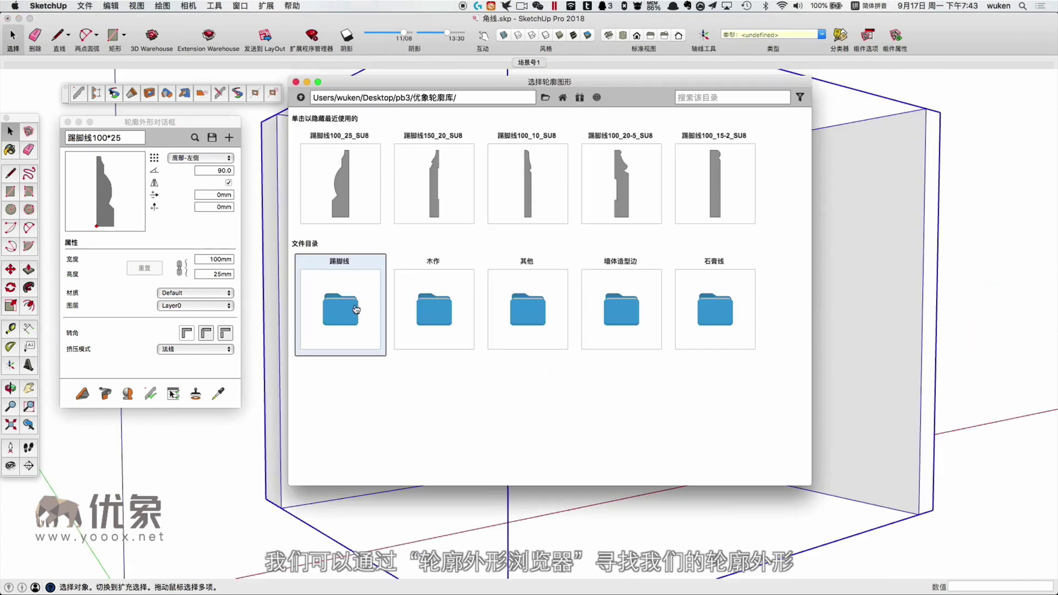
Browse the 踢脚线, 木作 and 墙体造型边 folders of the custom profile library
double_click(350, 307)
scroll(409, 307, "down", 5)
left_click(301, 98)
double_click(434, 325)
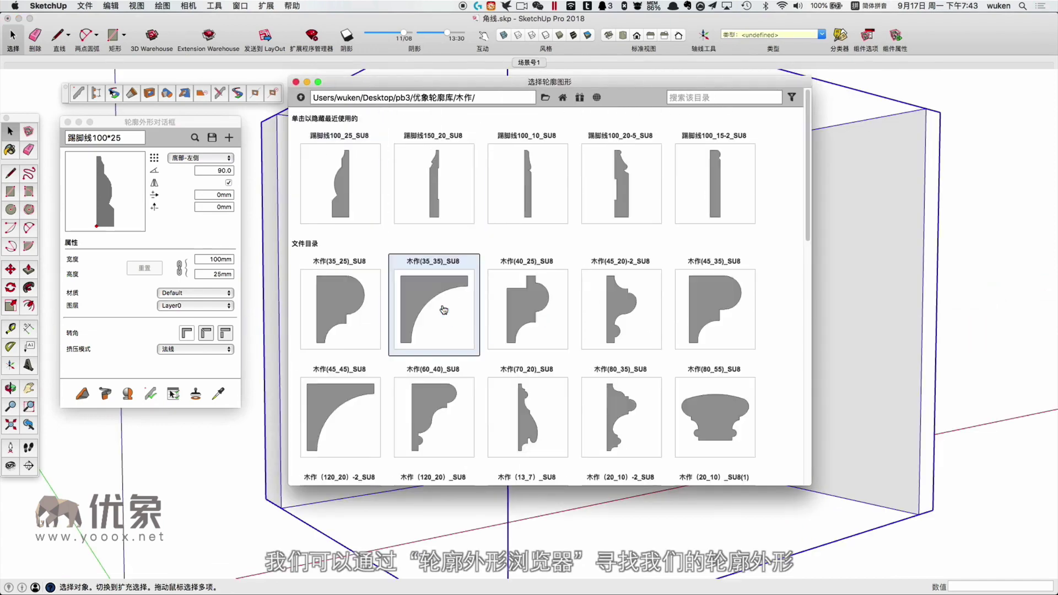
scroll(434, 309, "down", 5)
left_click(301, 97)
double_click(563, 302)
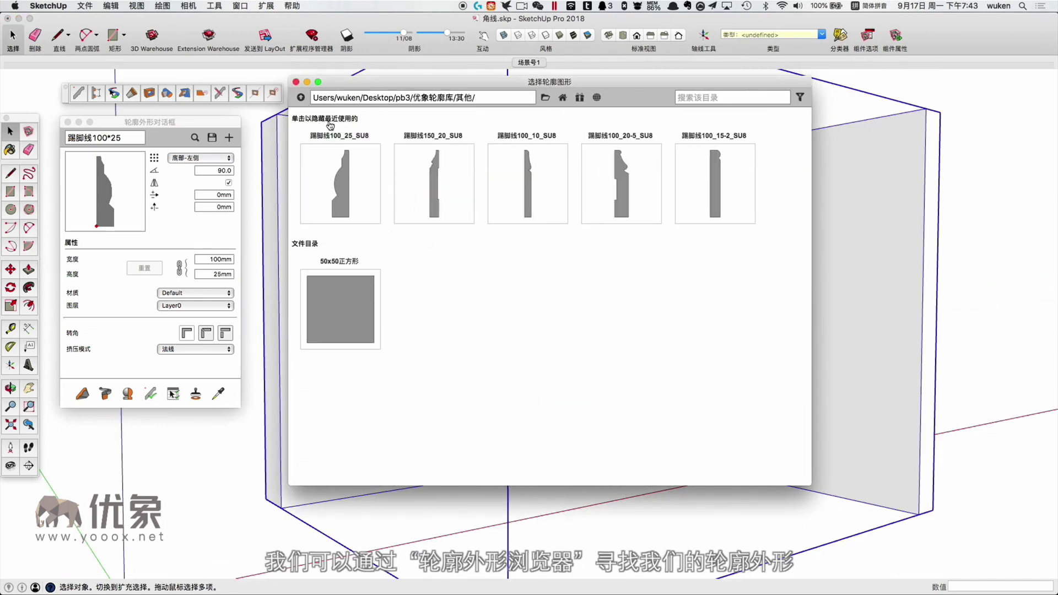
left_click(300, 98)
double_click(619, 303)
scroll(616, 306, "down", 3)
scroll(616, 306, "down", 2)
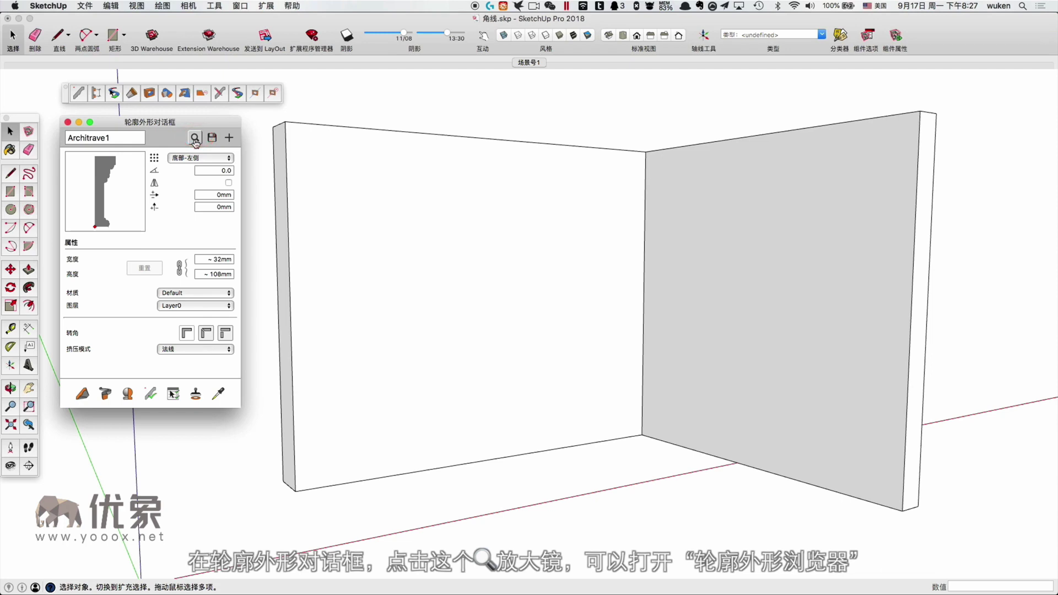
Reopen the profile browser, move it down and right, and scroll its Profile Examples list
left_click(194, 139)
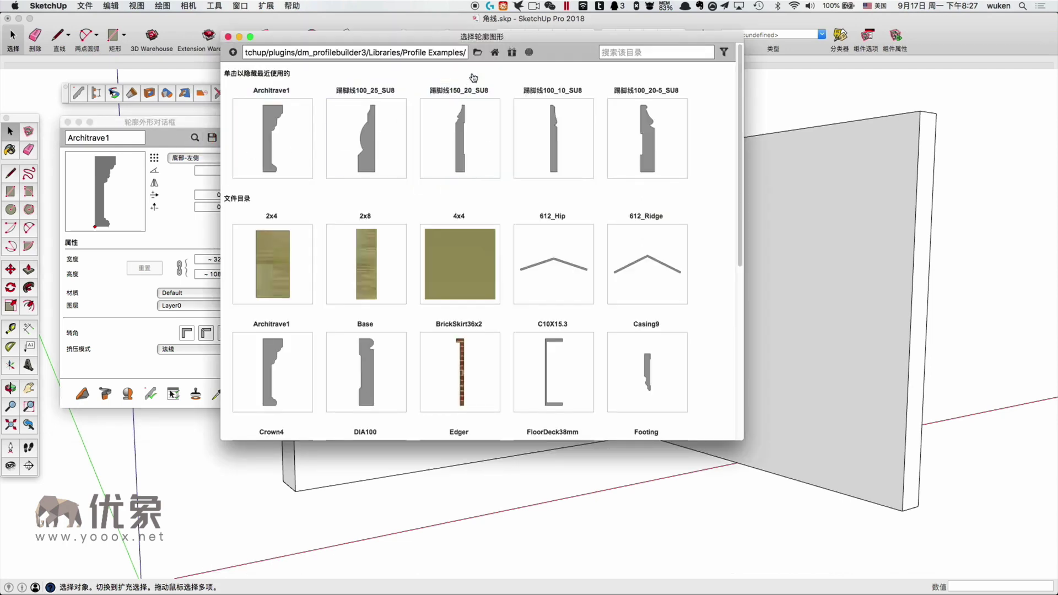
left_click_drag(479, 40, 513, 126)
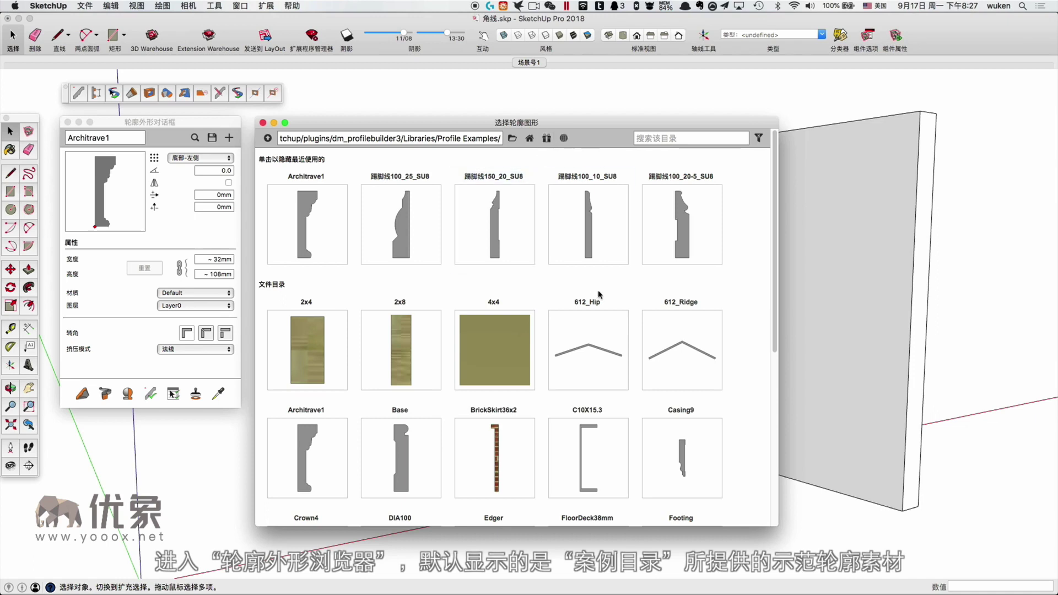
scroll(683, 312, "down", 1)
scroll(684, 312, "down", 10)
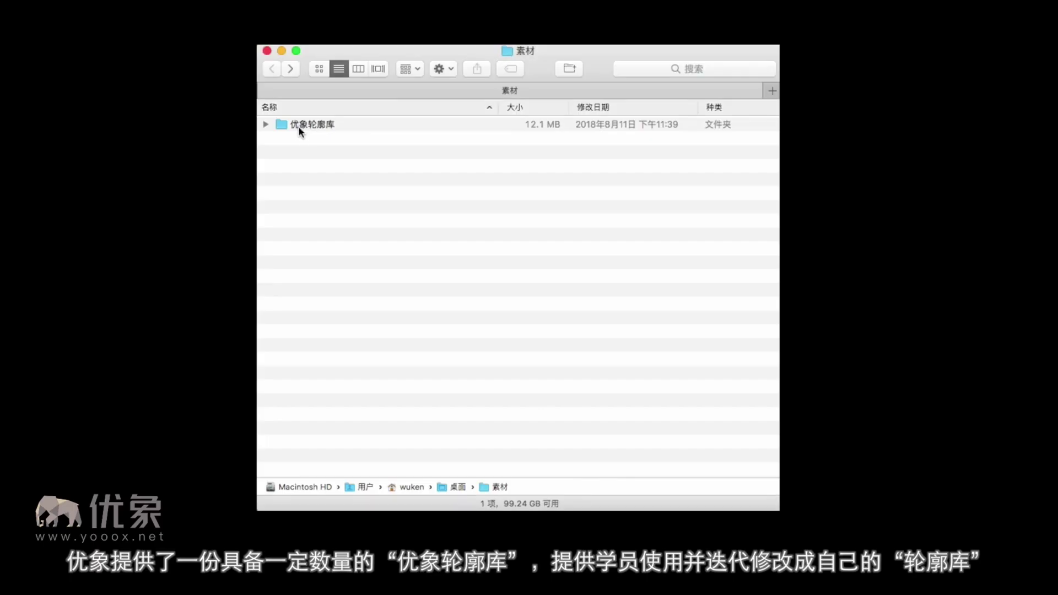
In Finder, open 优象轮廓库 and browse its 木作, 其他, 墙体造型边, 石膏线 and 踢脚线 subfolders
left_click(298, 126)
double_click(298, 127)
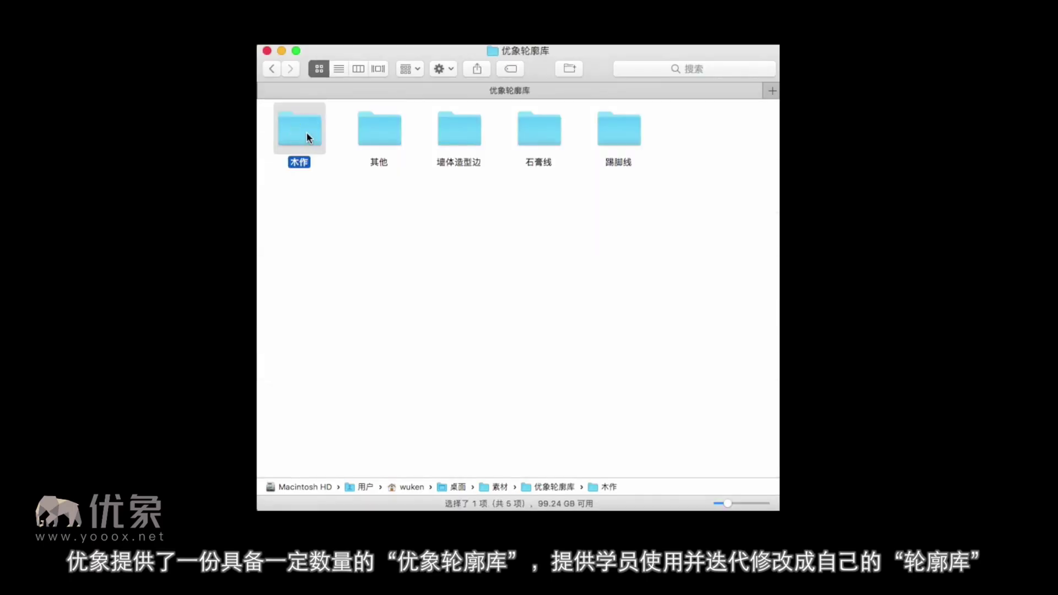
double_click(306, 132)
scroll(524, 270, "up", 3)
scroll(521, 276, "down", 8)
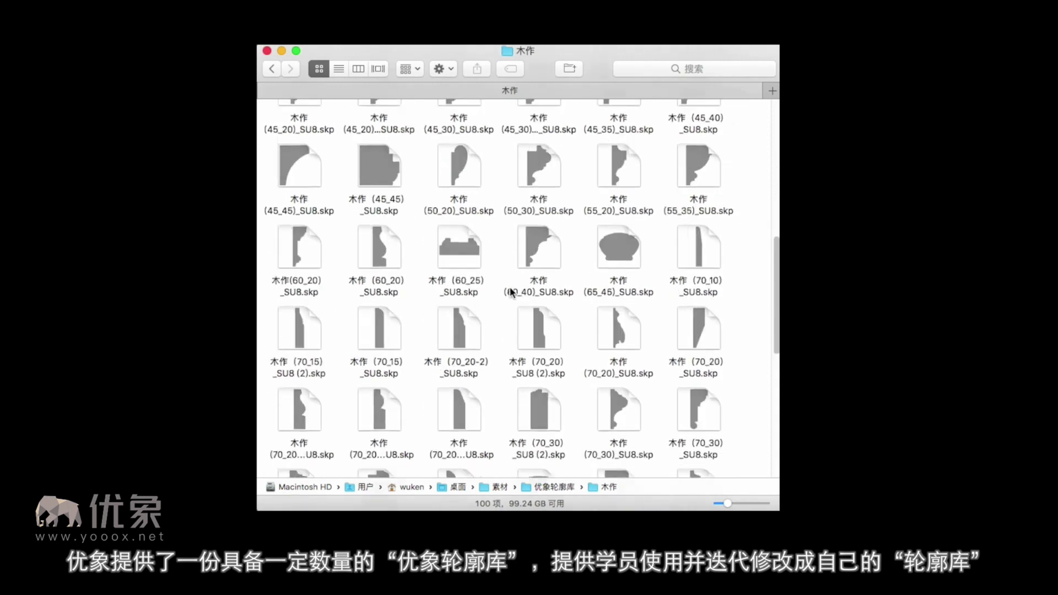
key("super+Up")
key("Right")
key("Right")
key("Right")
key("super+Down")
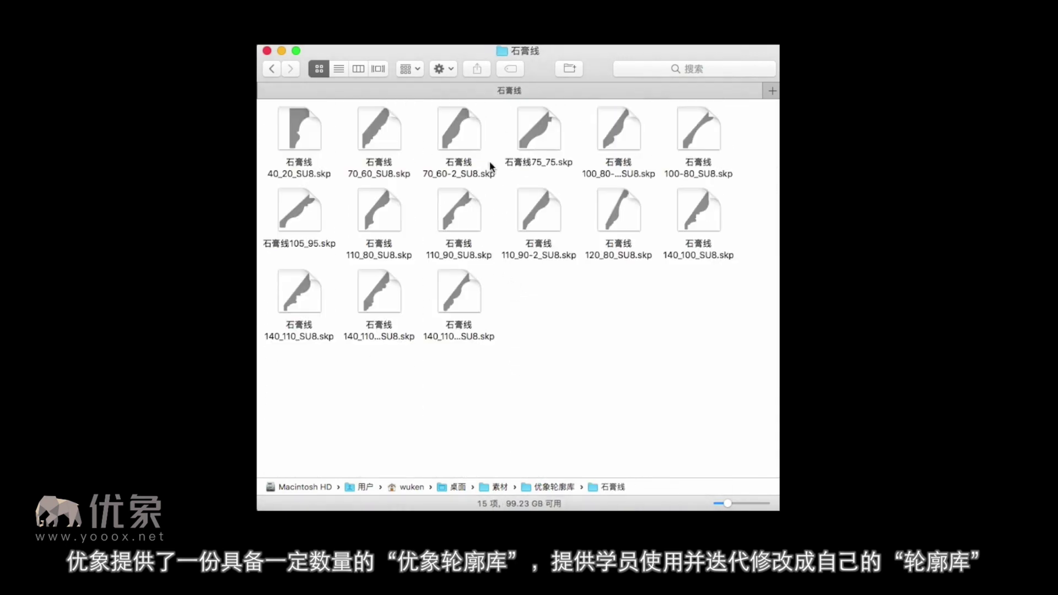
key("super+Up")
double_click(628, 123)
scroll(607, 215, "down", 5)
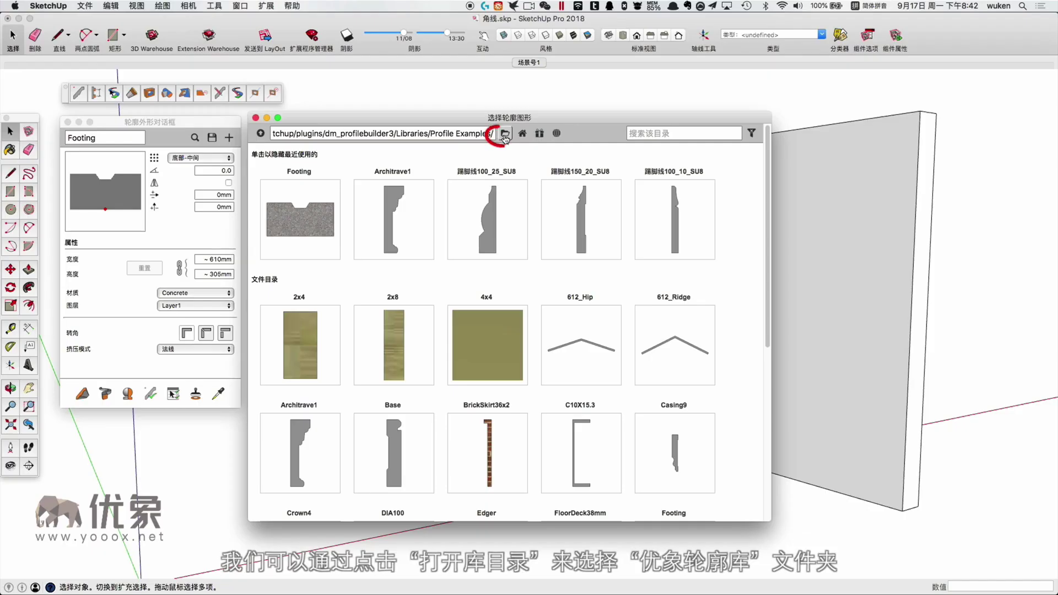
Set the 优象轮廓库 folder as the profile library
left_click(505, 136)
left_click(373, 95)
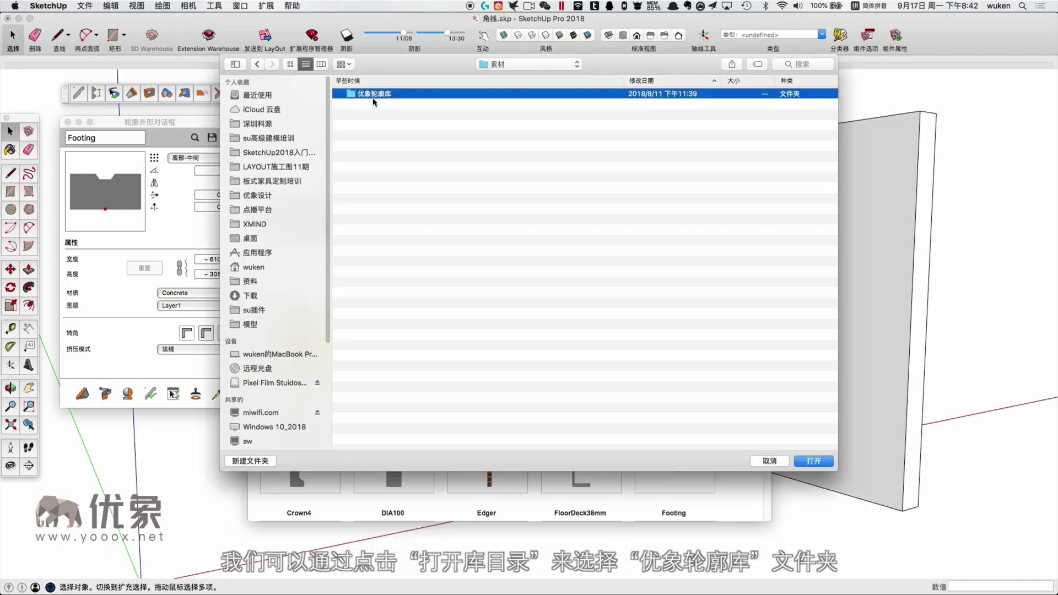
double_click(379, 96)
left_click(823, 461)
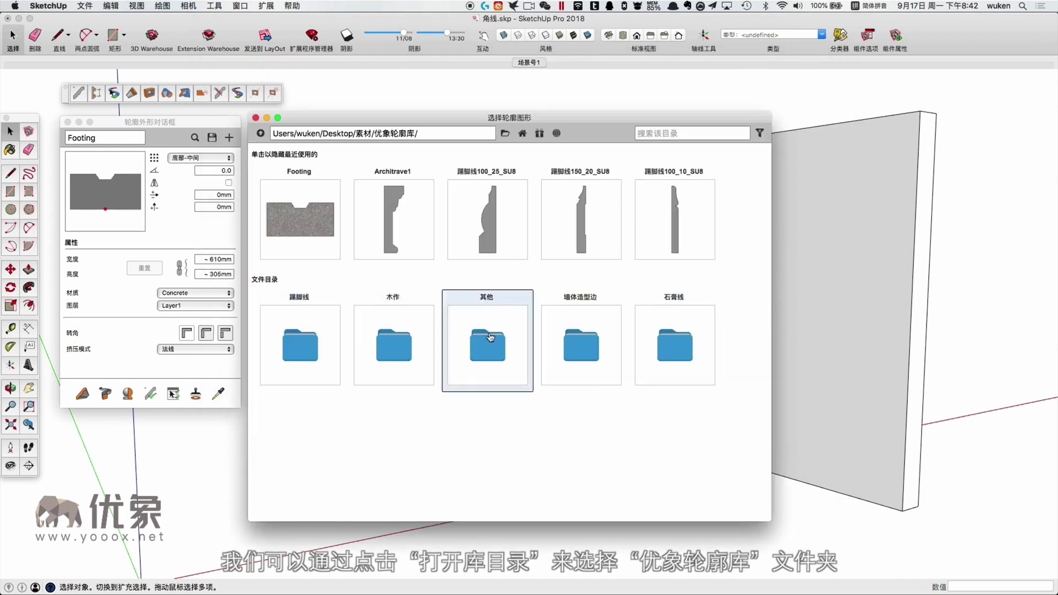
Browse the 石膏线 cornice profiles in the library
double_click(679, 346)
scroll(430, 288, "down", 1)
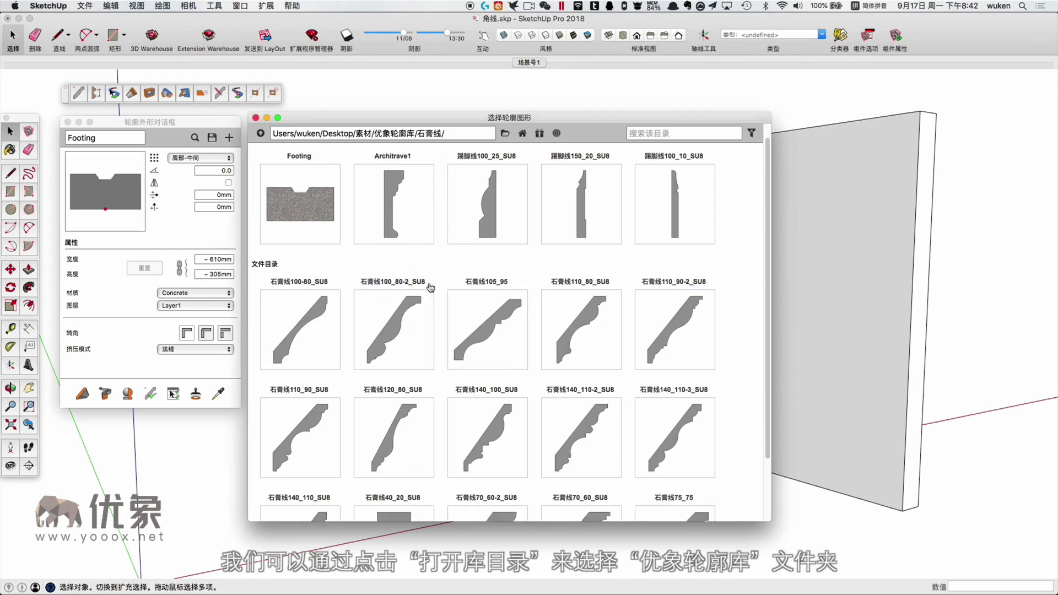
scroll(430, 287, "down", 2)
scroll(485, 331, "up", 3)
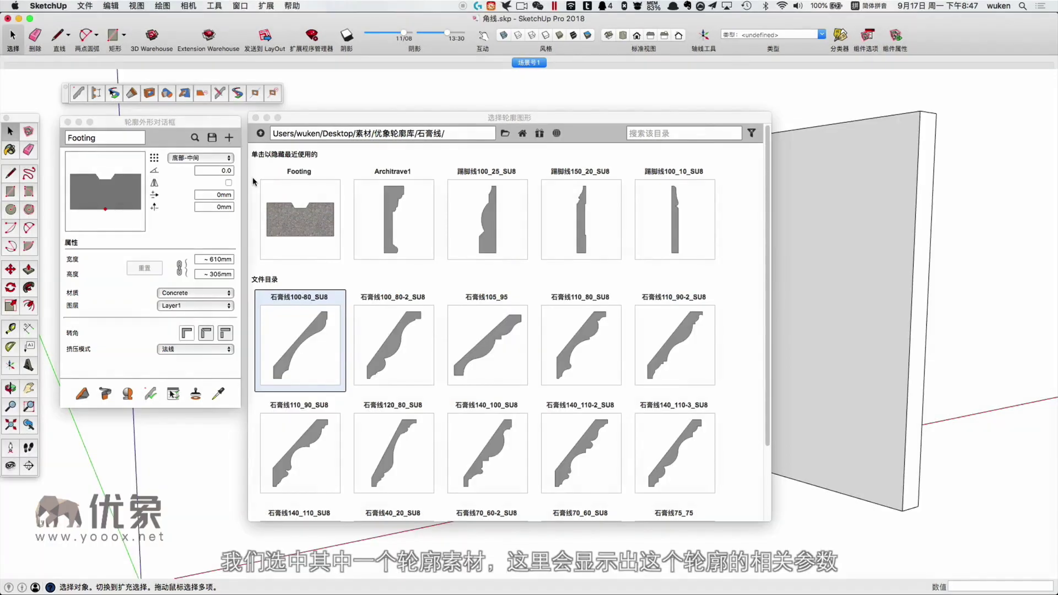
scroll(392, 353, "down", 2)
scroll(582, 440, "up", 2)
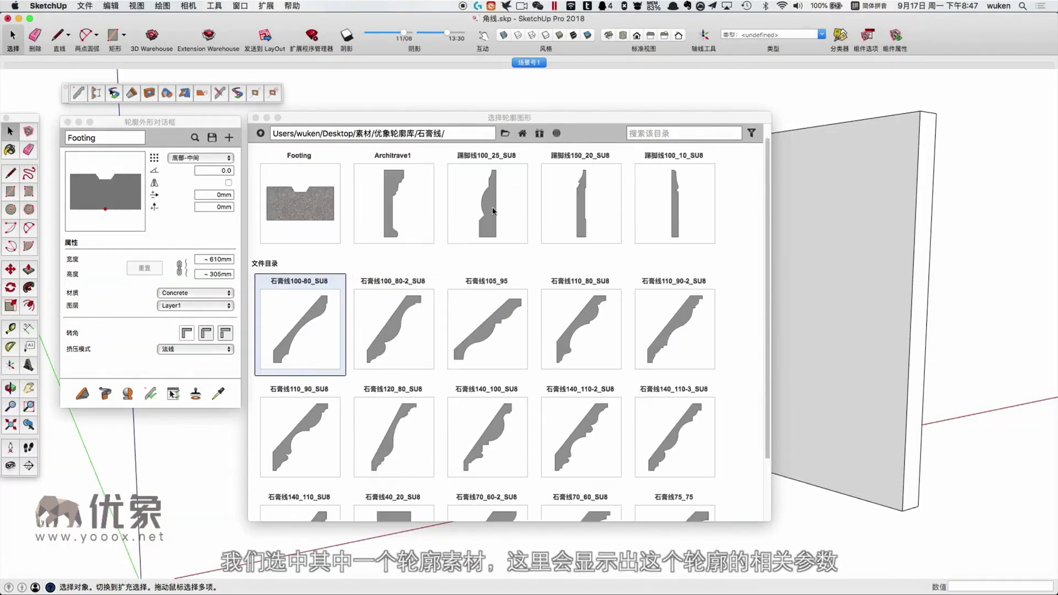
Open the 踢脚线 folder and load the 踢脚线100_10 skirting profile
left_click(503, 135)
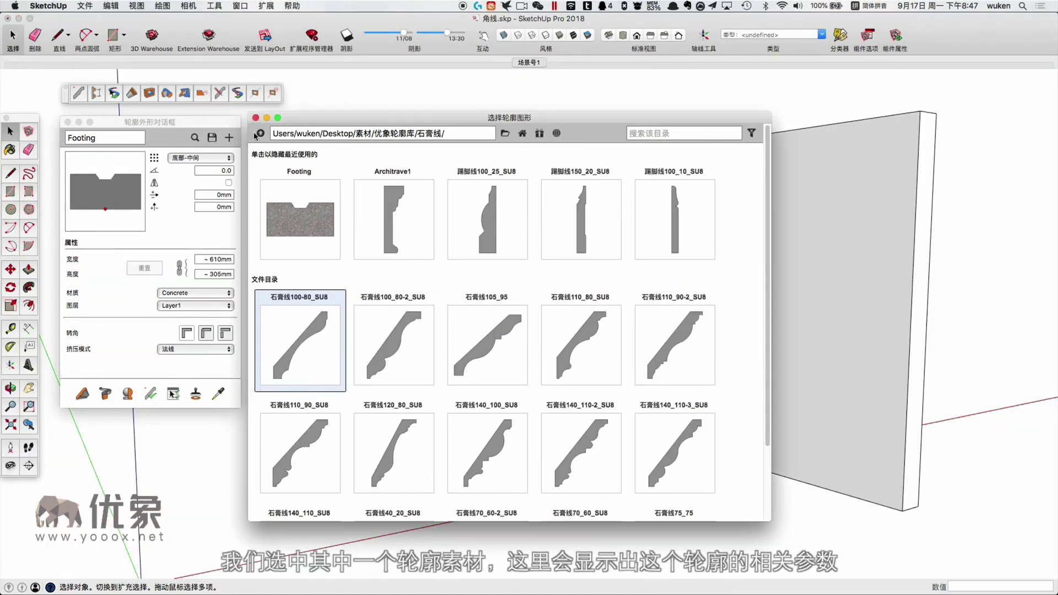
double_click(301, 344)
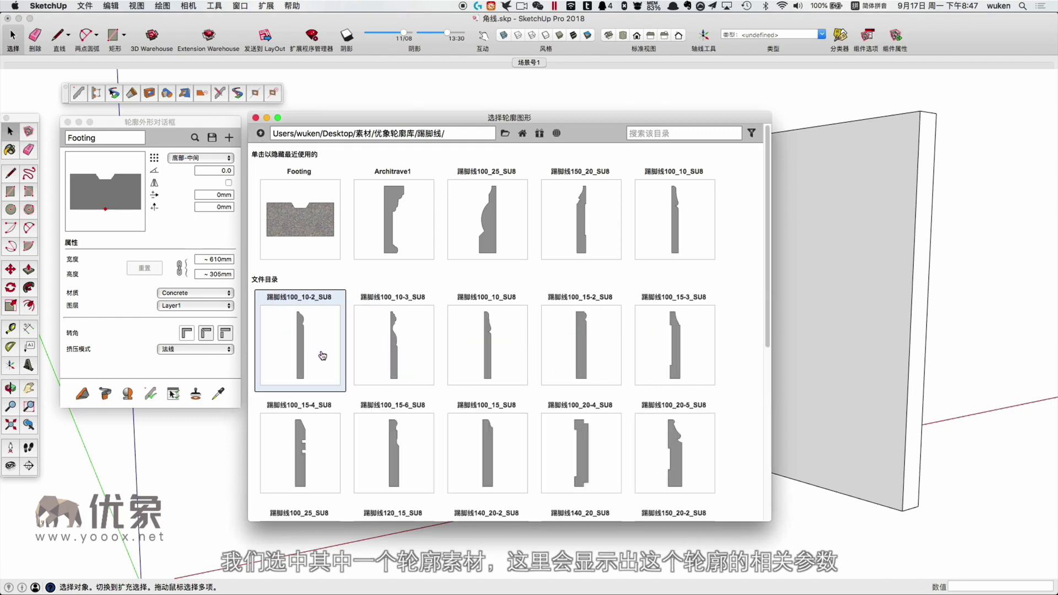
scroll(386, 350, "down", 1)
left_click(489, 349)
scroll(489, 331, "down", 1)
double_click(484, 304)
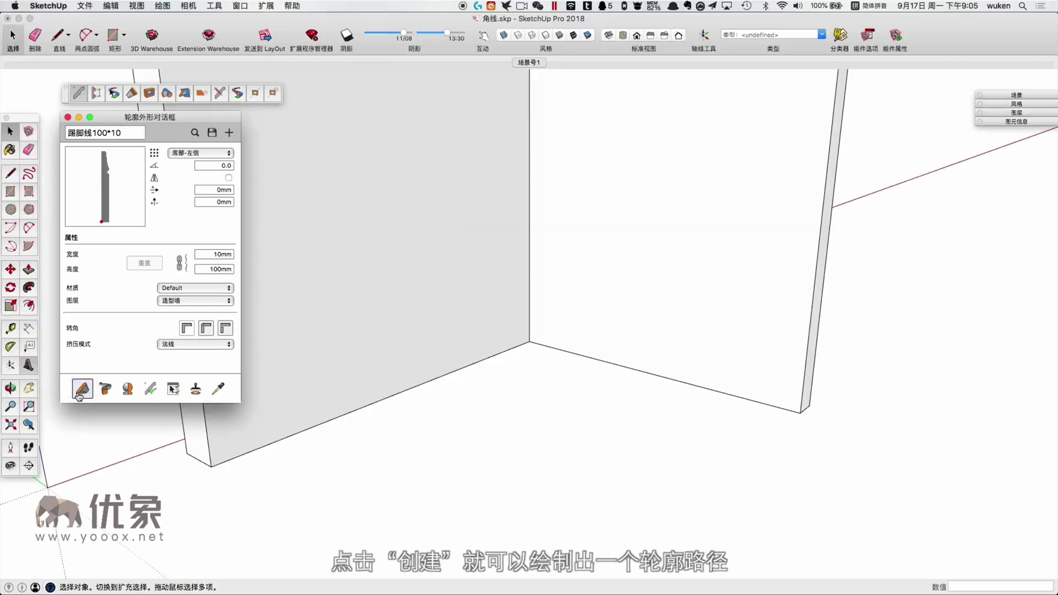
Lay the 踢脚线100*10 skirting along the wall bases through each corner, then orbit to inspect it
left_click(81, 390)
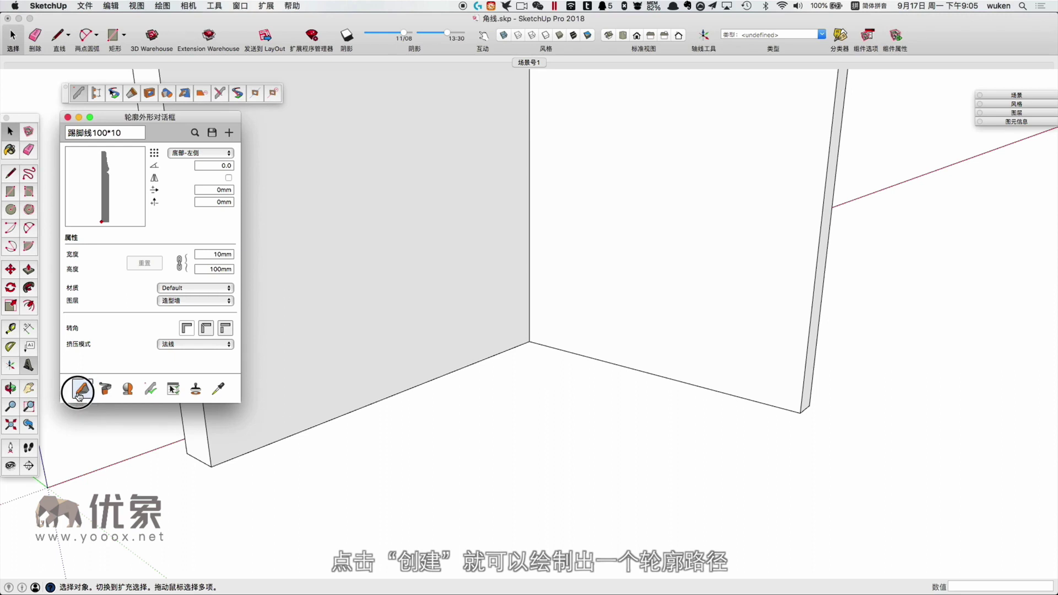
left_click(245, 477)
left_click(375, 435)
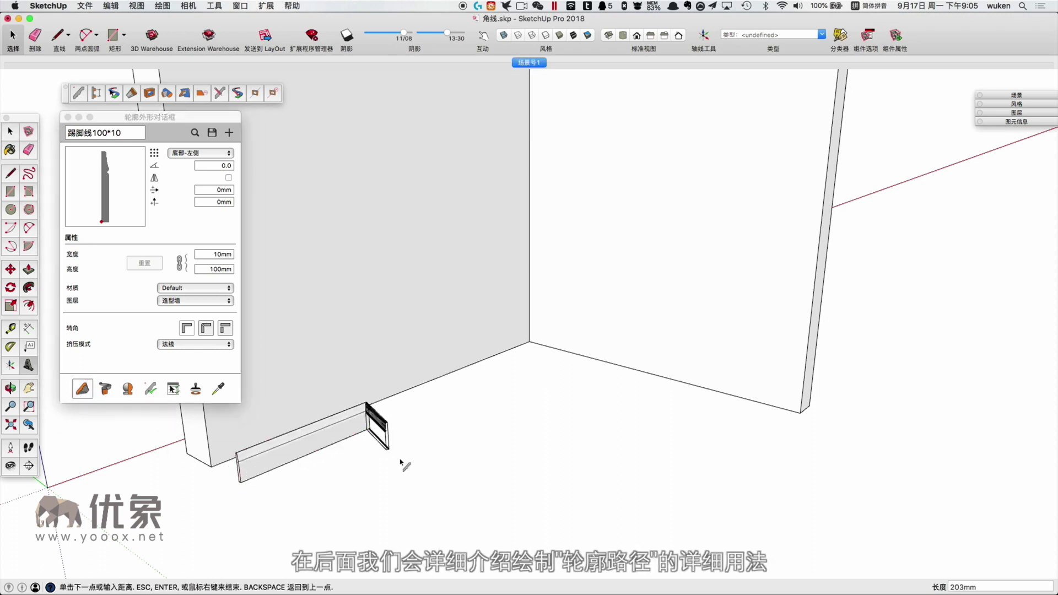
left_click(447, 460)
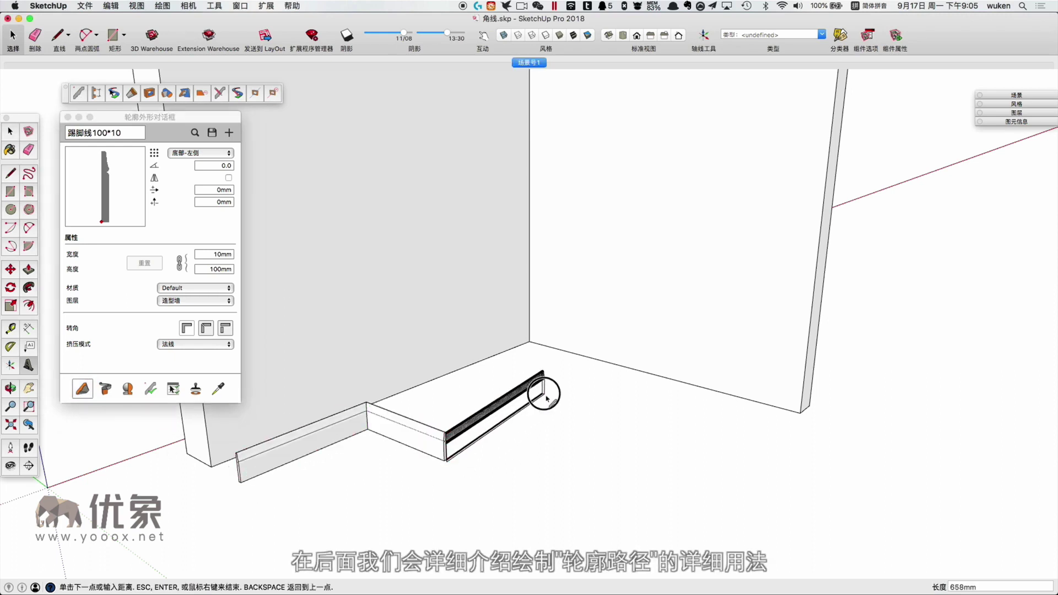
left_click(545, 392)
double_click(727, 441)
middle_click_drag(726, 441, 528, 351)
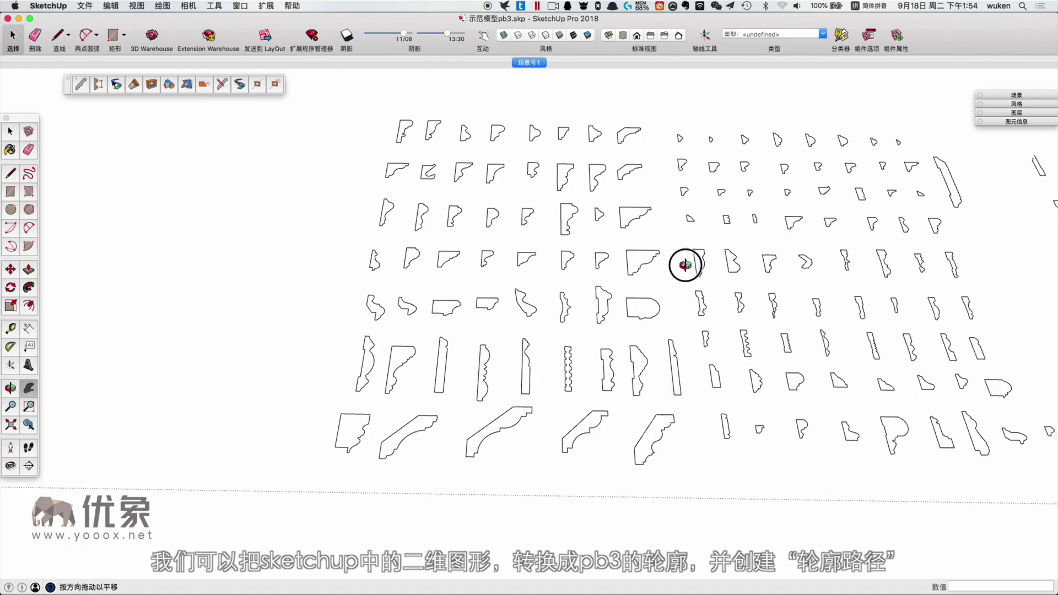
Pan across the 2D moulding outlines and select the rectangular profile outline
left_click_drag(685, 265, 430, 265)
left_click_drag(752, 288, 432, 297)
mouse_move(644, 290)
left_mouse_down()
mouse_move(472, 288)
mouse_move(512, 286)
mouse_move(610, 349)
left_mouse_up()
key("space")
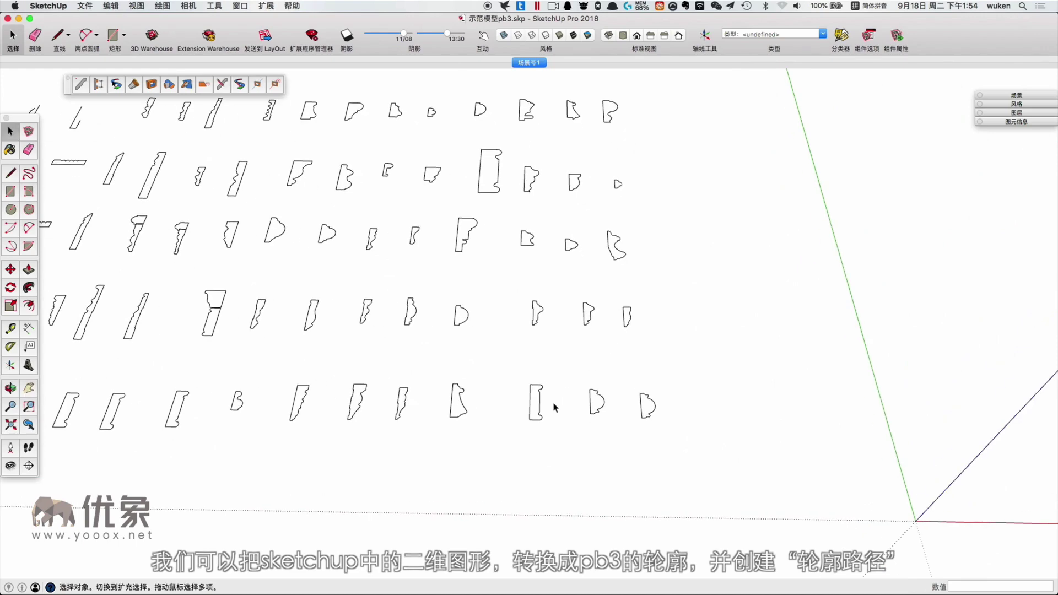
scroll(530, 403, "up", 5)
left_click(527, 401)
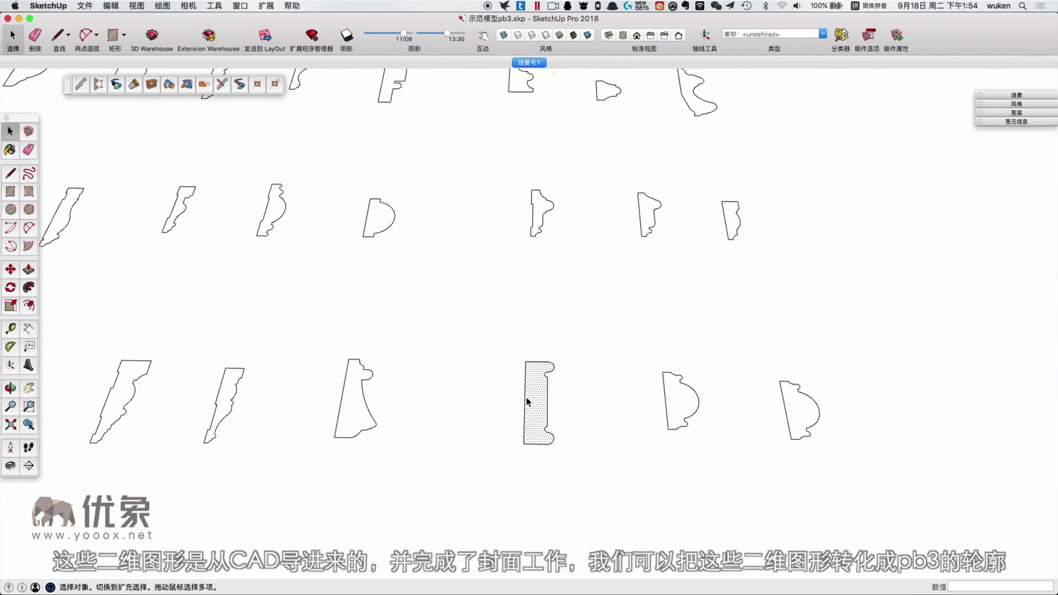
left_click(359, 408)
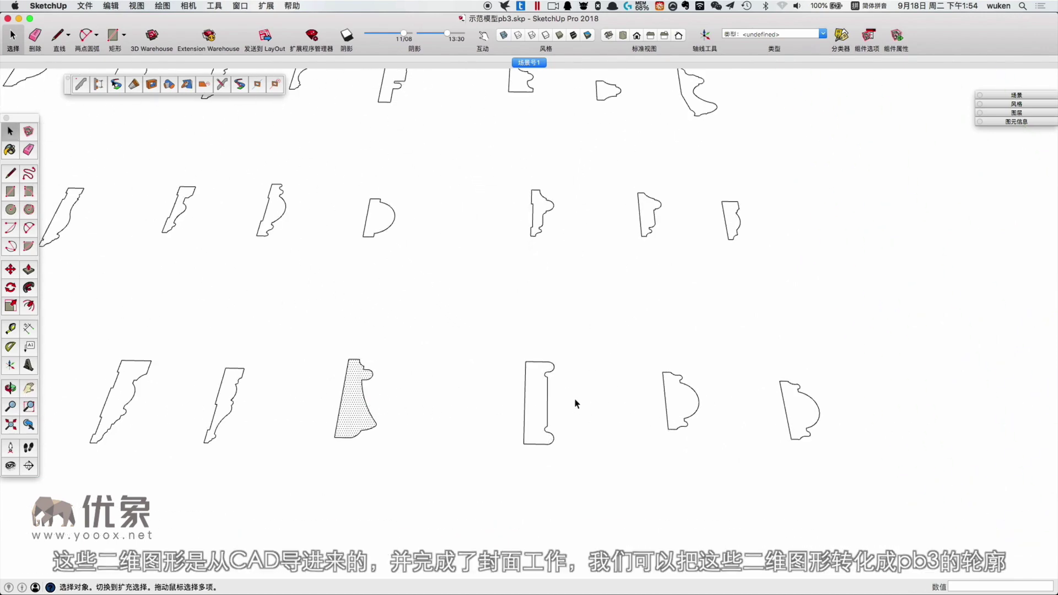
left_click(543, 395)
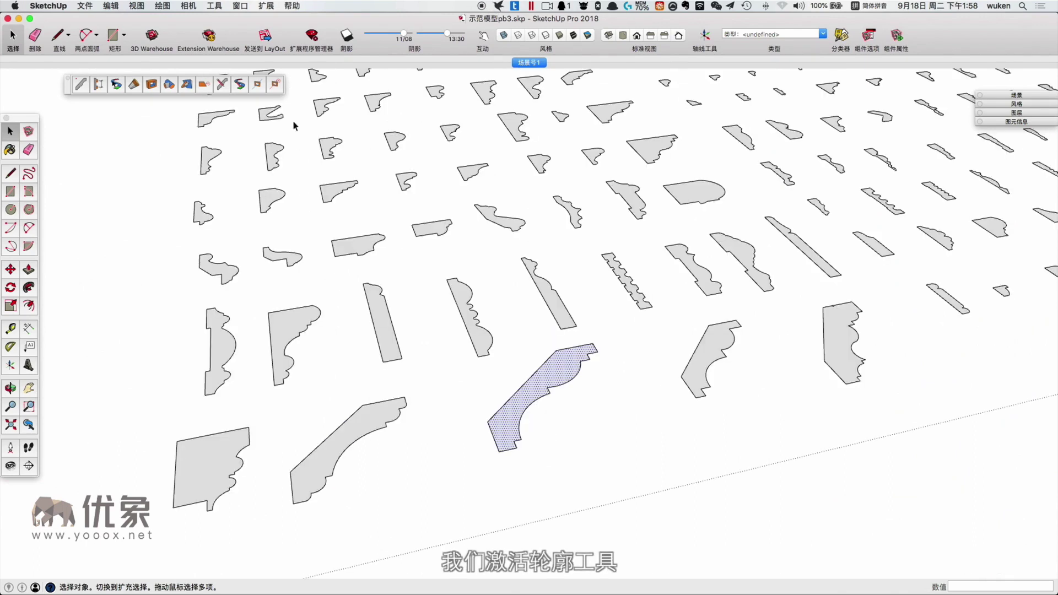
Open the Profile Builder panel, select the cornice-shaped outline, and start a new profile from it
left_click(82, 85)
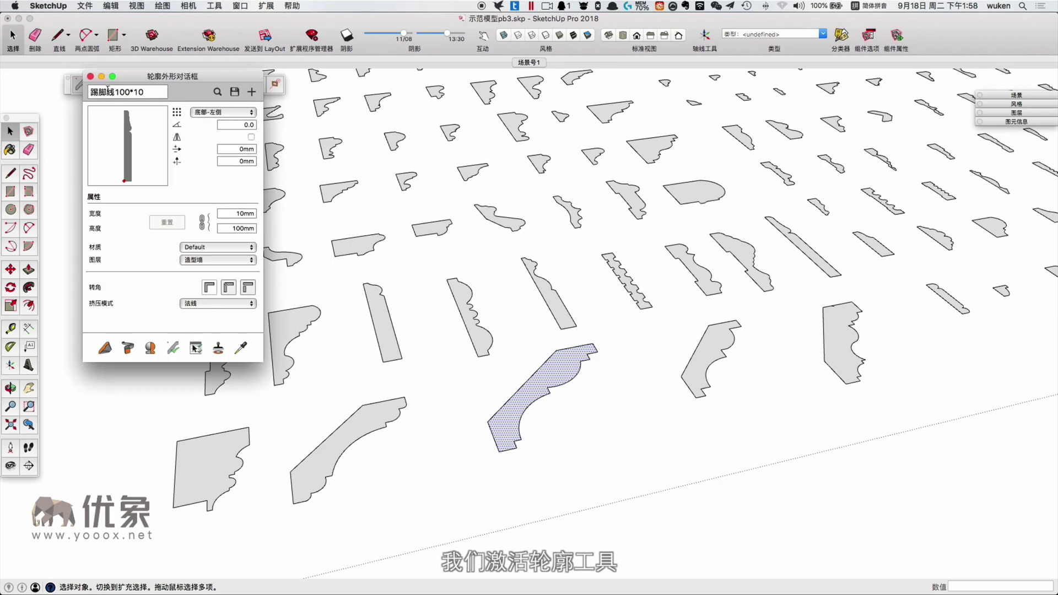
left_click_drag(182, 79, 159, 120)
left_click(669, 461)
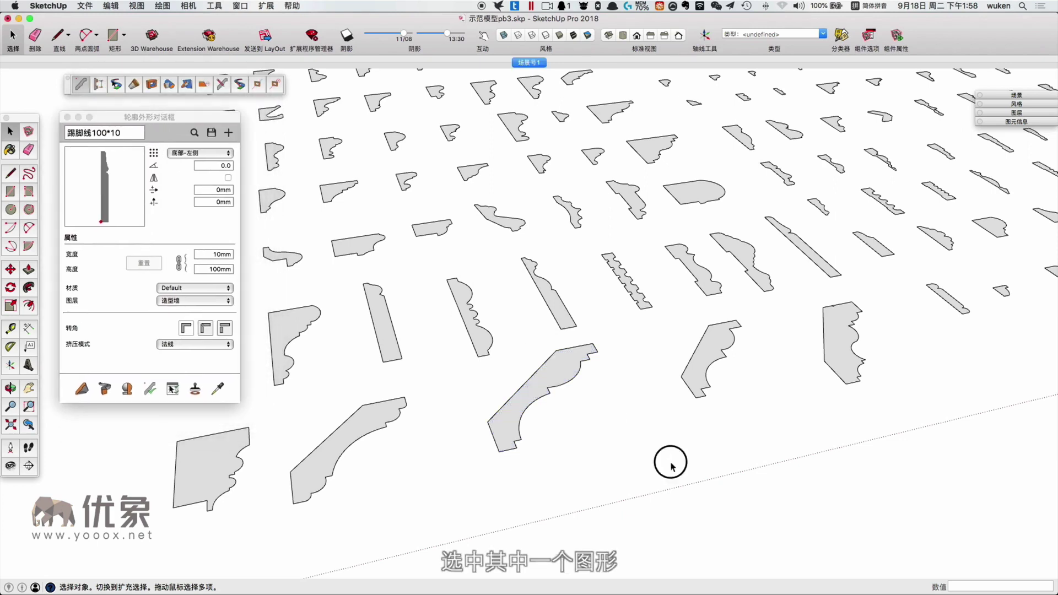
left_click(561, 375)
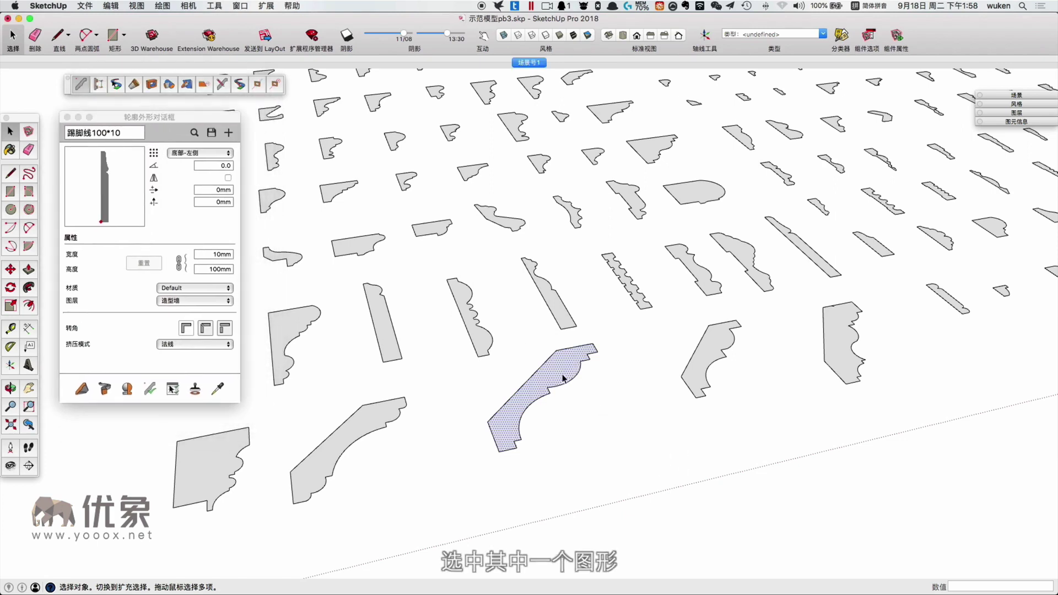
left_click(228, 134)
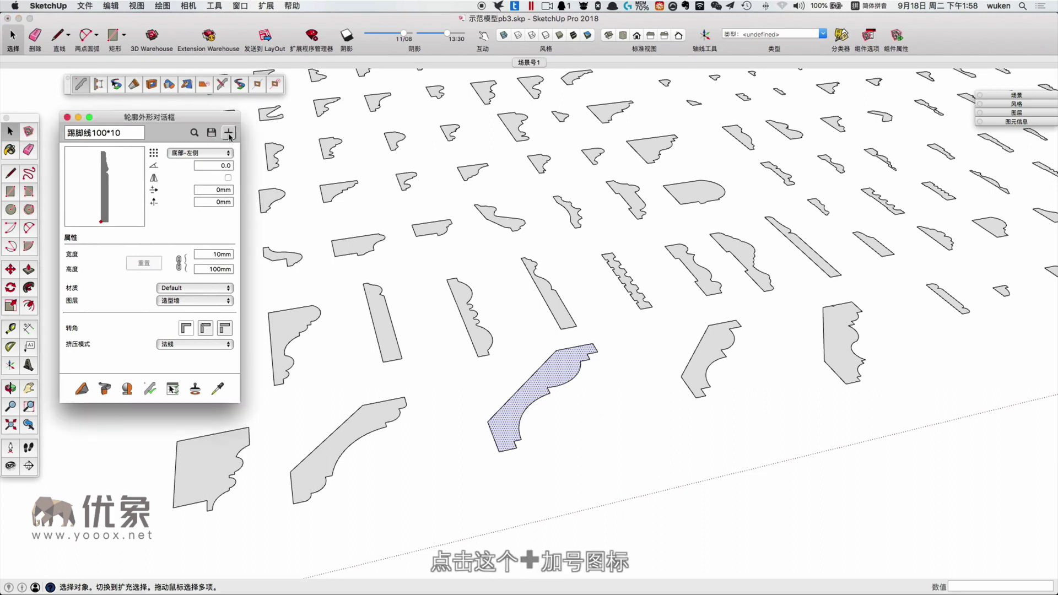
left_click(228, 133)
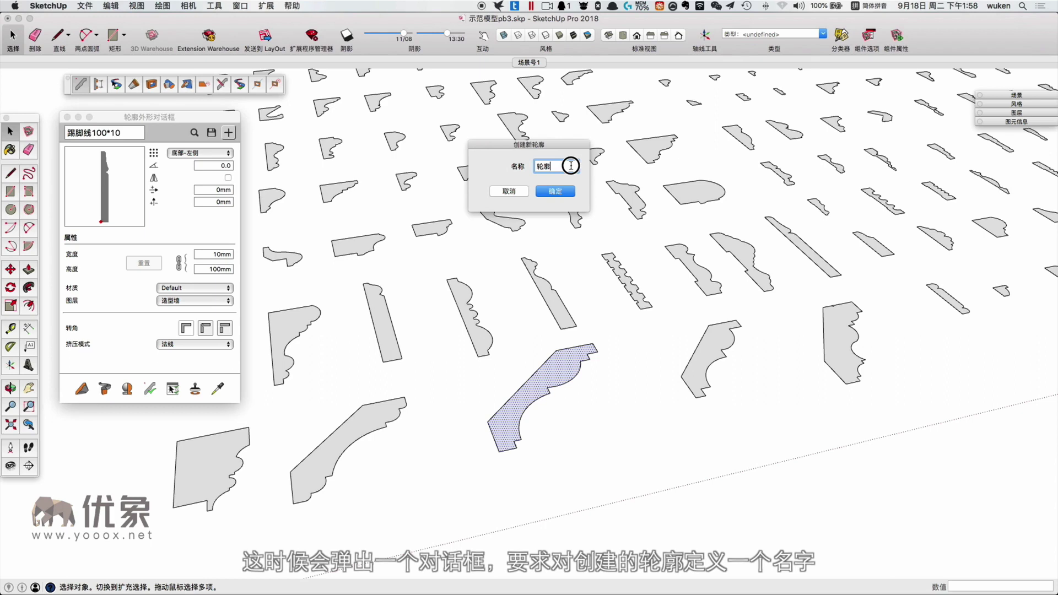
Name the new cornice profile 天花角线 and confirm it
type("t")
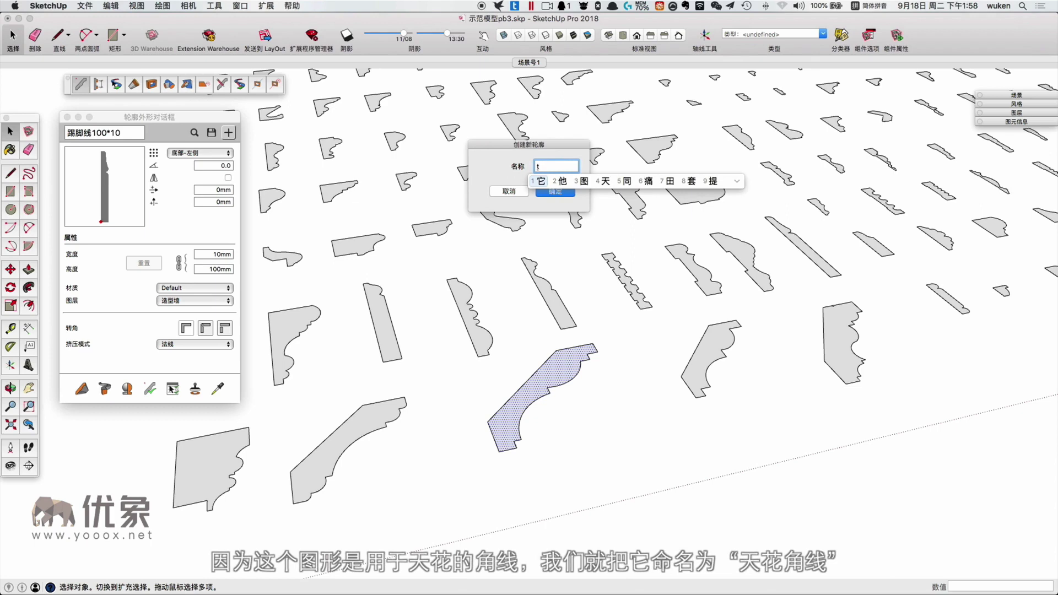
type("ianhua")
key("space")
type("jiaox")
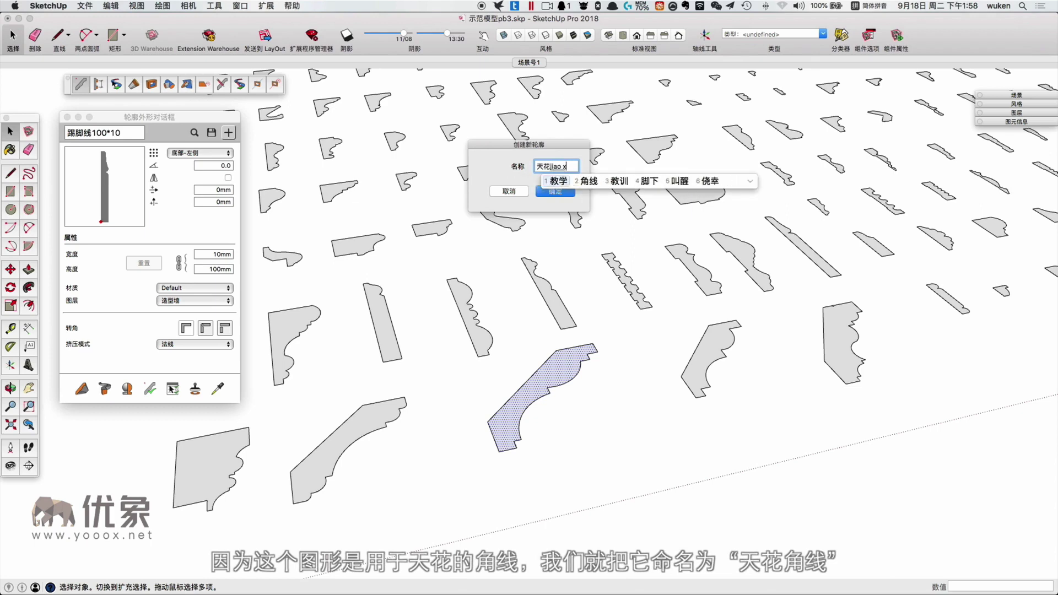
type("2")
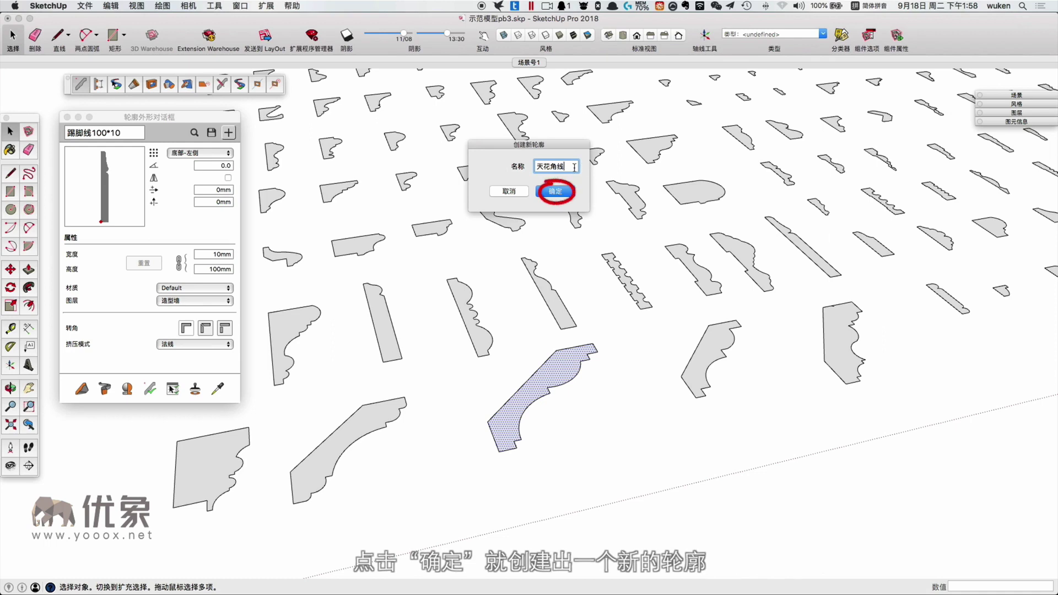
left_click(562, 194)
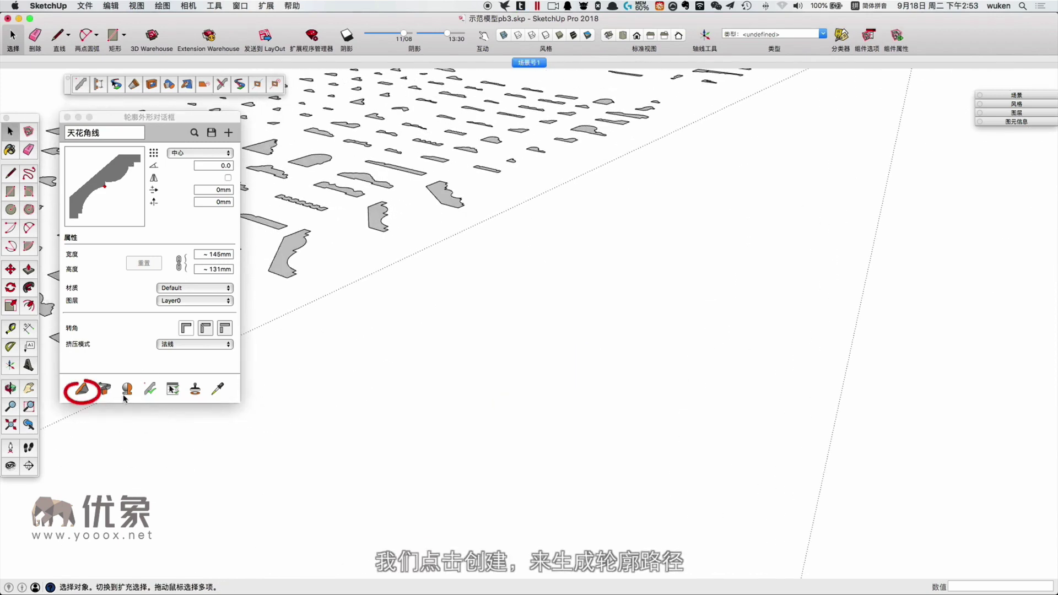
Extrude the 天花角线 cornice along a three-segment path, orbiting to check the moulding
left_click(83, 394)
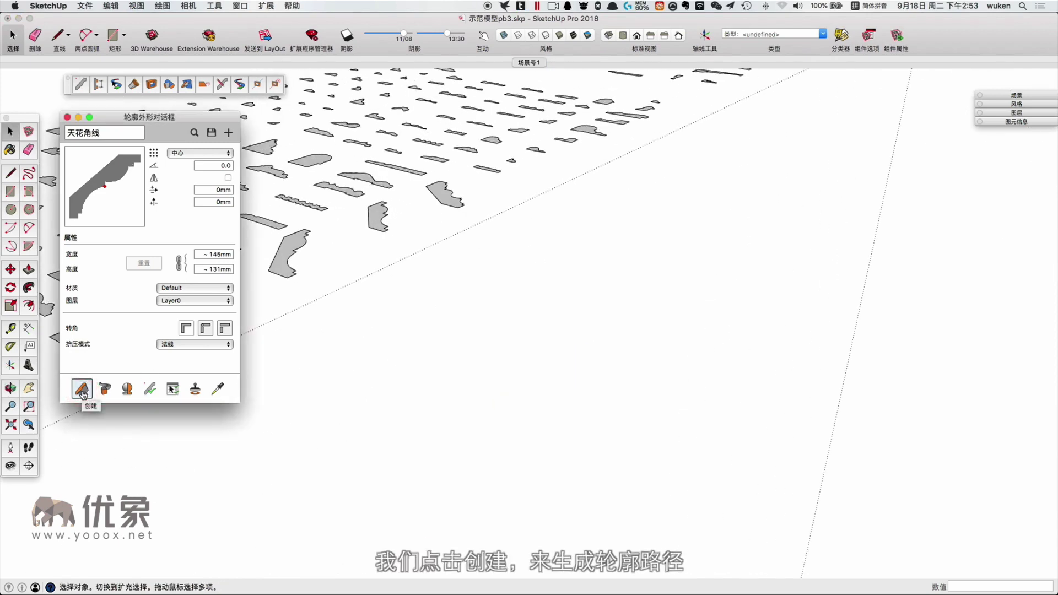
left_click(353, 404)
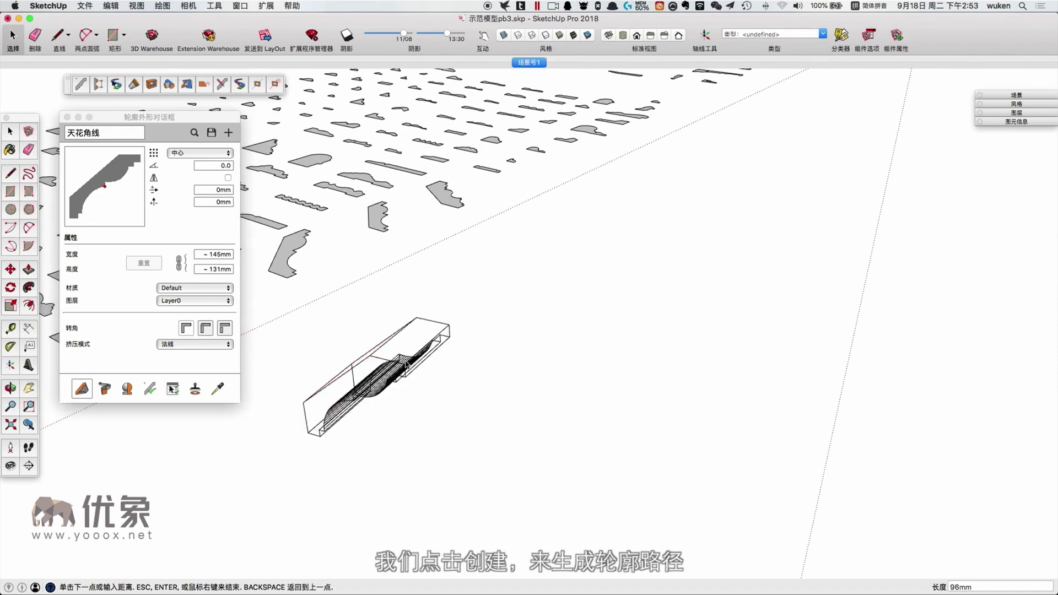
middle_click_drag(392, 407, 342, 258)
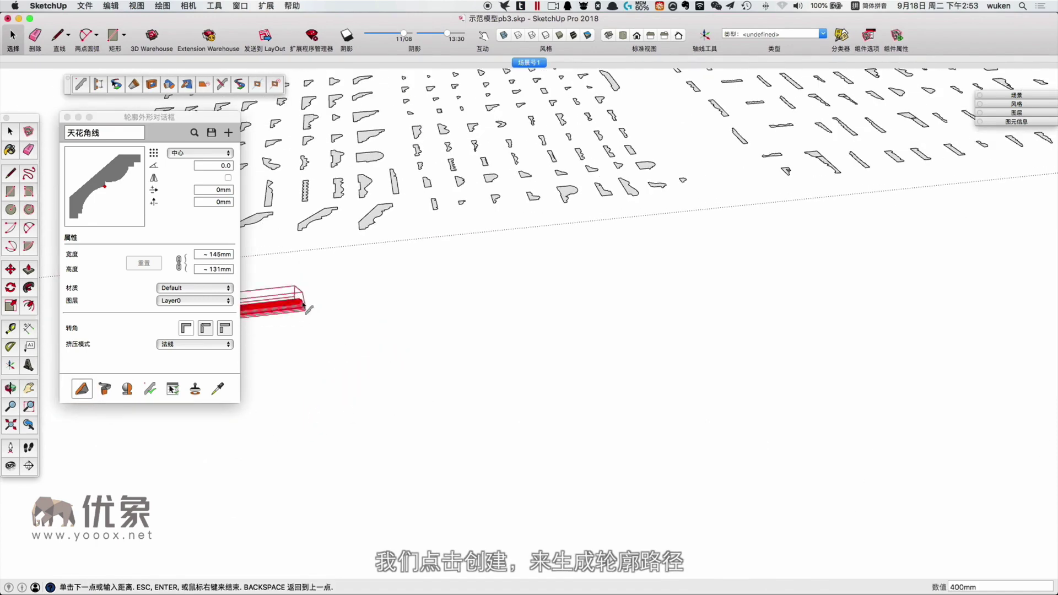
middle_click_drag(308, 296, 509, 237)
left_click(508, 237)
left_click(748, 247)
middle_click_drag(892, 381, 909, 421)
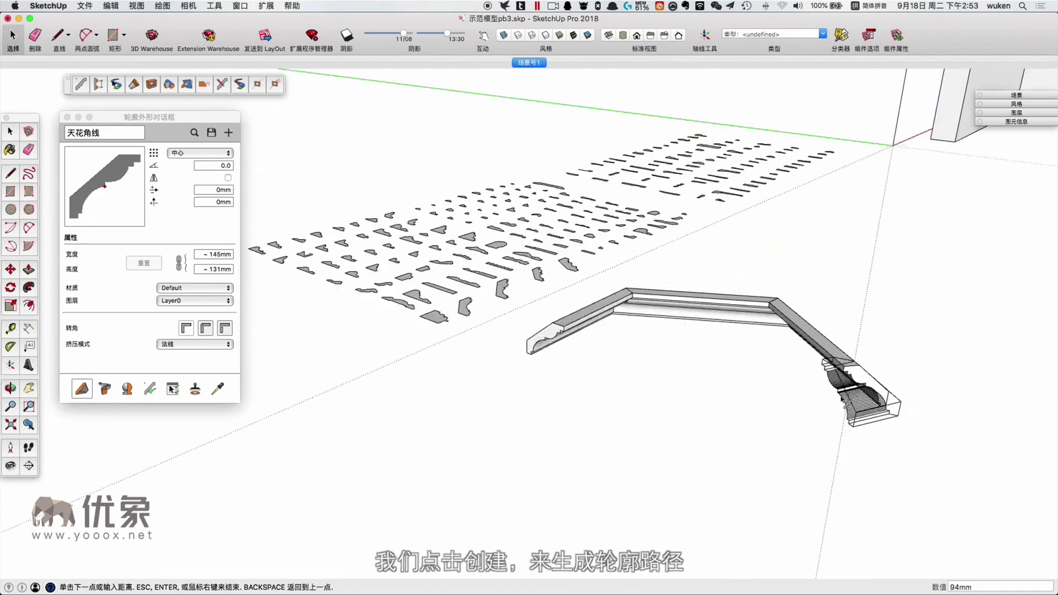
double_click(709, 440)
middle_click_drag(708, 441, 673, 404)
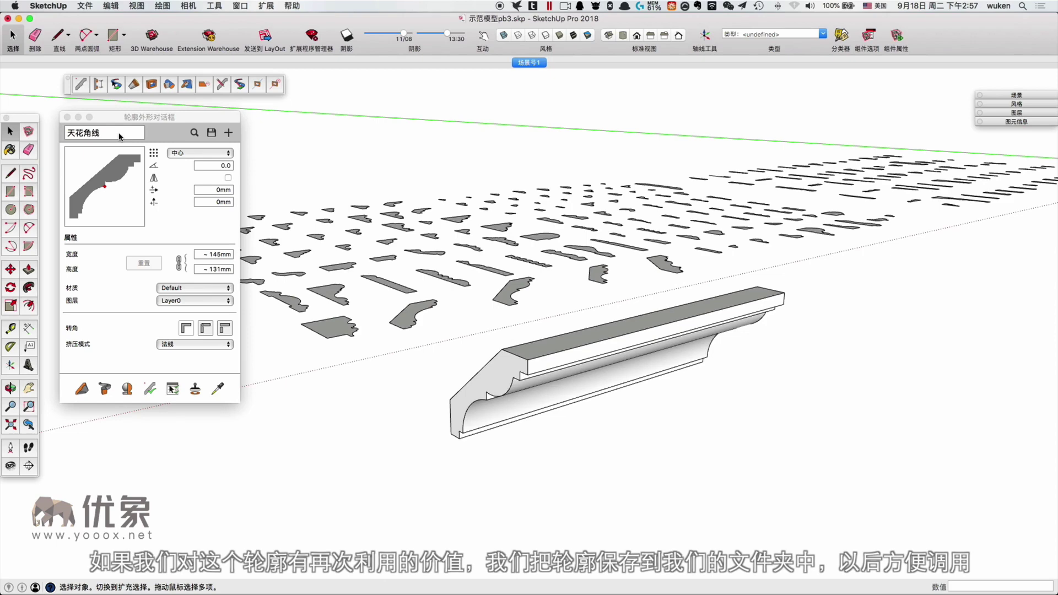
Start saving the 天花角线 profile into the 优象轮廓库 > 石膏线 folder
left_click(167, 118)
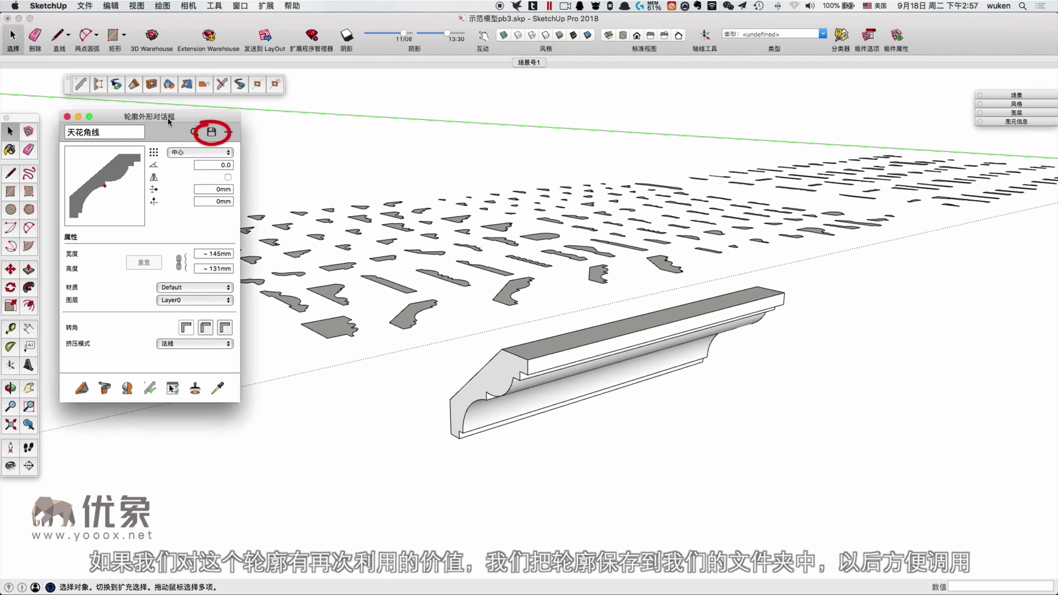
left_click(208, 134)
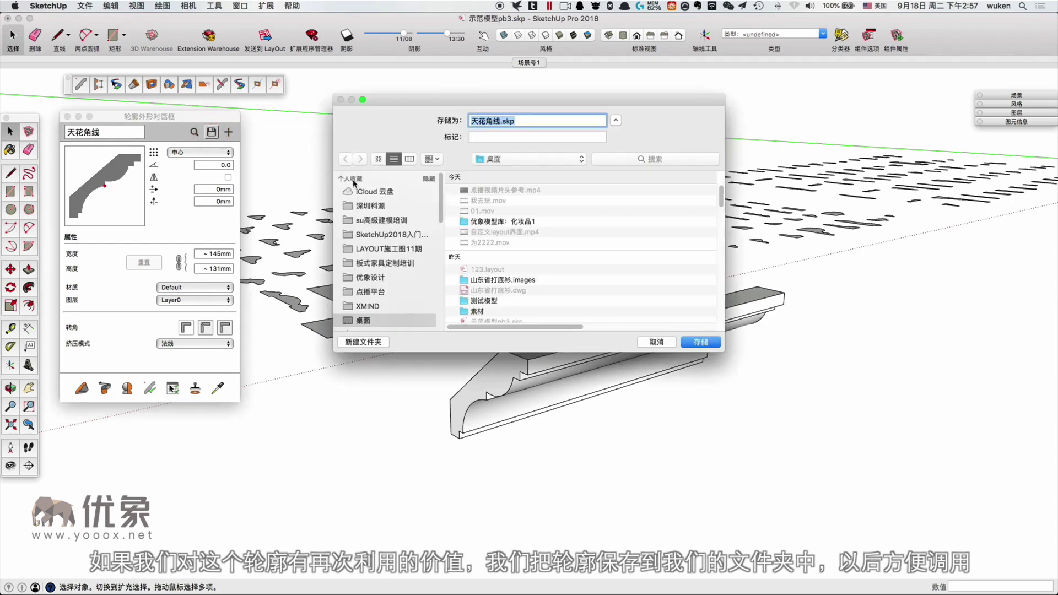
scroll(499, 264, "down", 5)
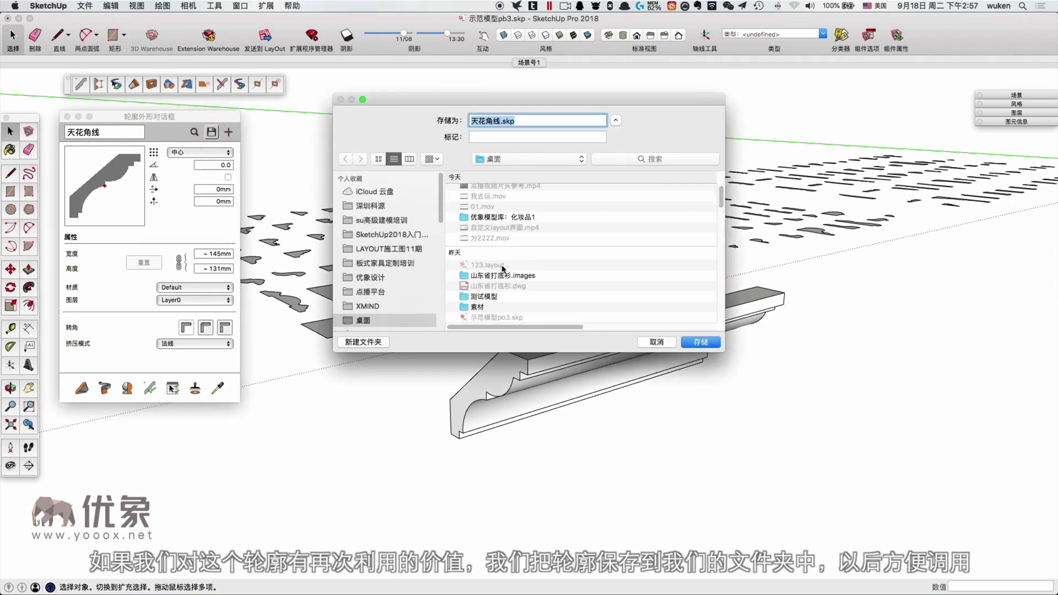
double_click(484, 230)
double_click(480, 246)
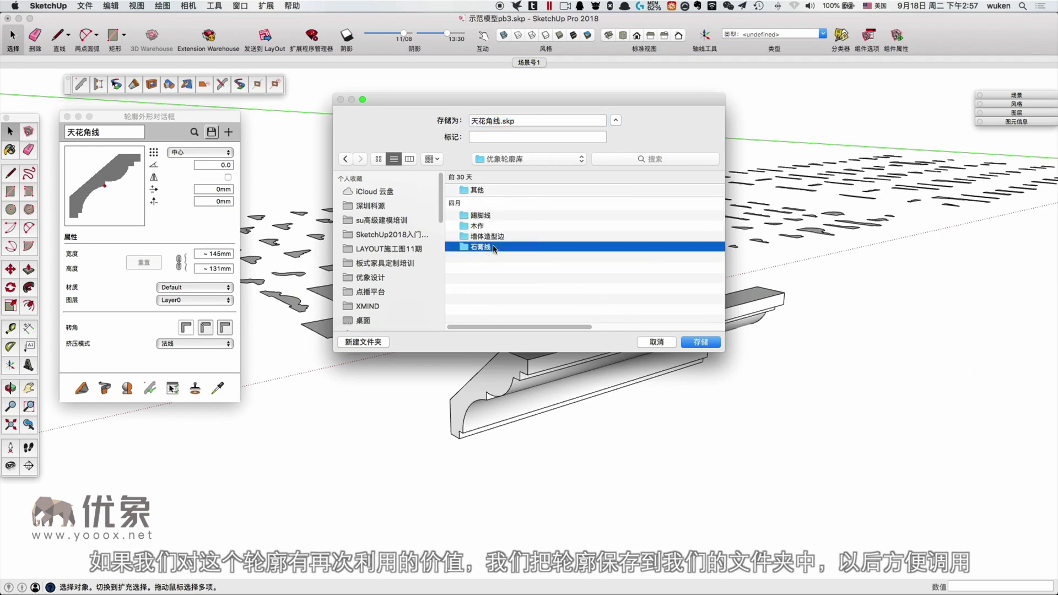
Add '（）' and 'y' to the file name, save the profile, and dismiss the confirmation
left_click(501, 121)
key("ctrl+space")
type("（）")
key("ctrl+space")
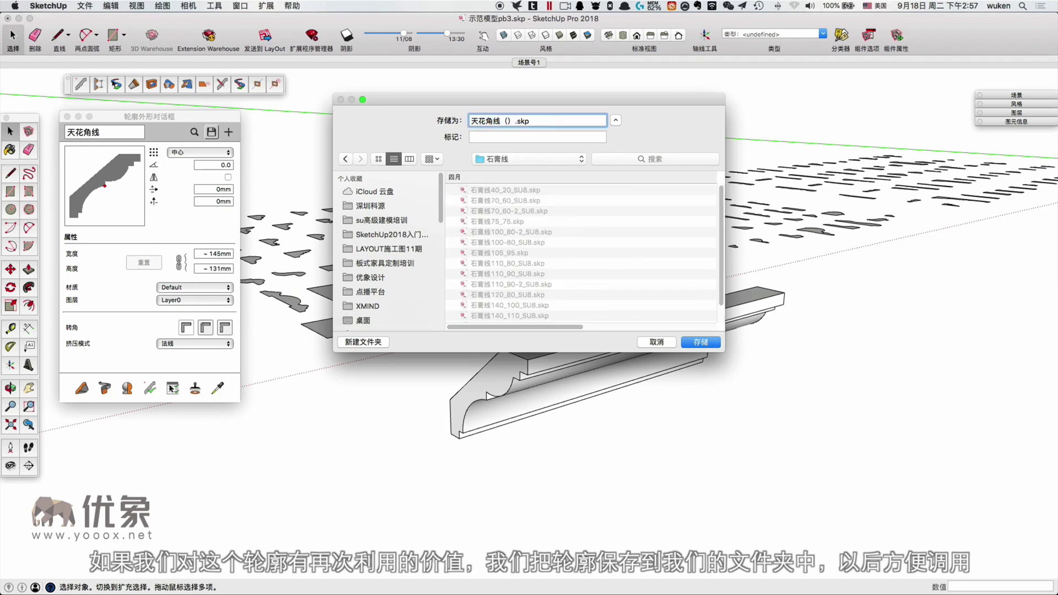
type("y")
key("Return")
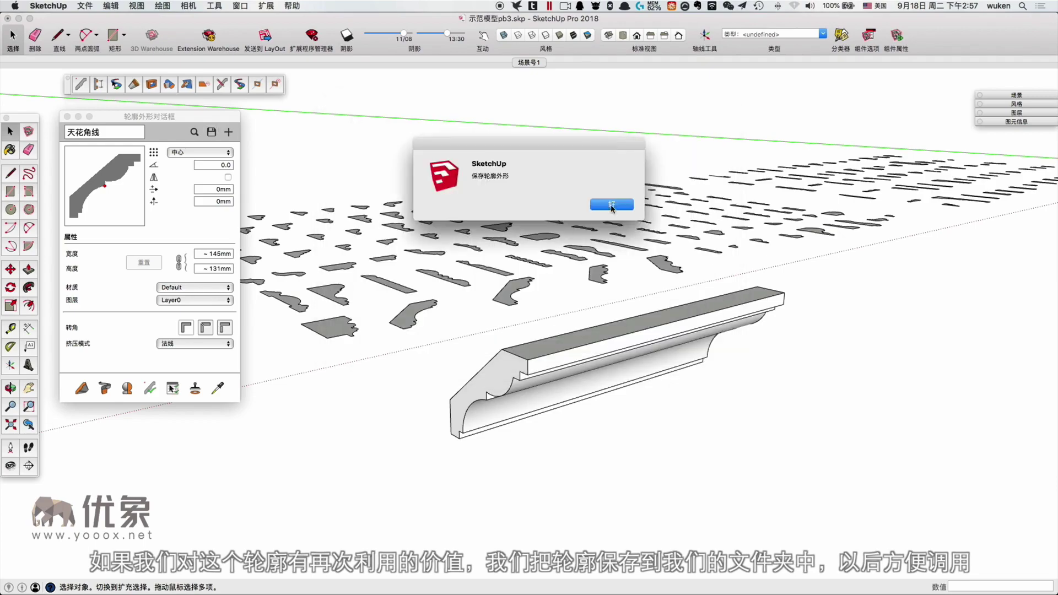
key("Return")
left_click(197, 134)
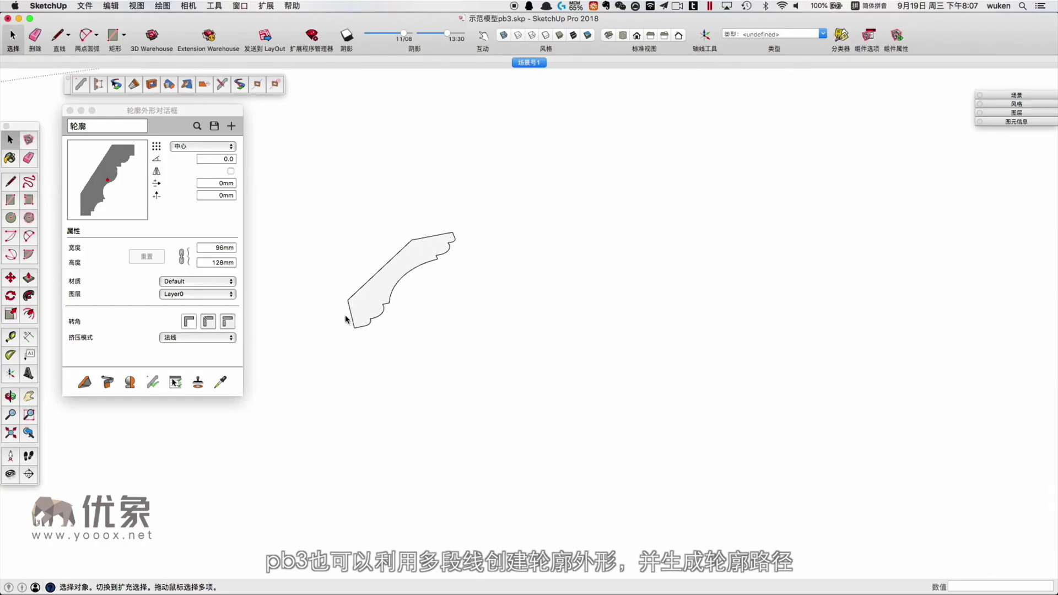
Erase the profile's straight edges and face, then add the remaining curve as a new profile
key("e")
mouse_move(348, 320)
left_mouse_down()
mouse_move(376, 271)
mouse_move(432, 227)
left_mouse_up()
key("space")
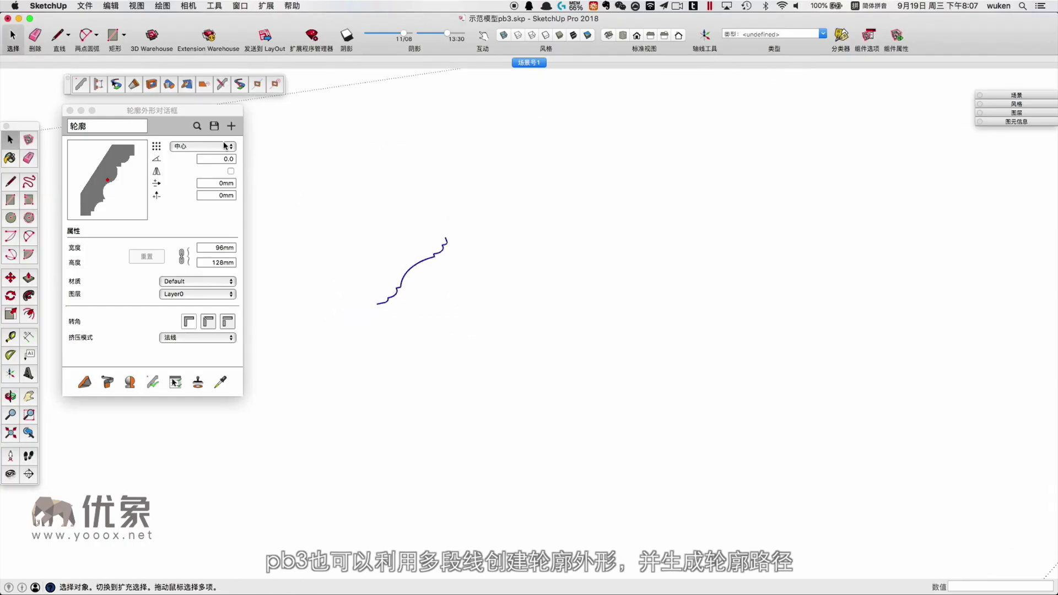
left_click(231, 126)
left_click(551, 194)
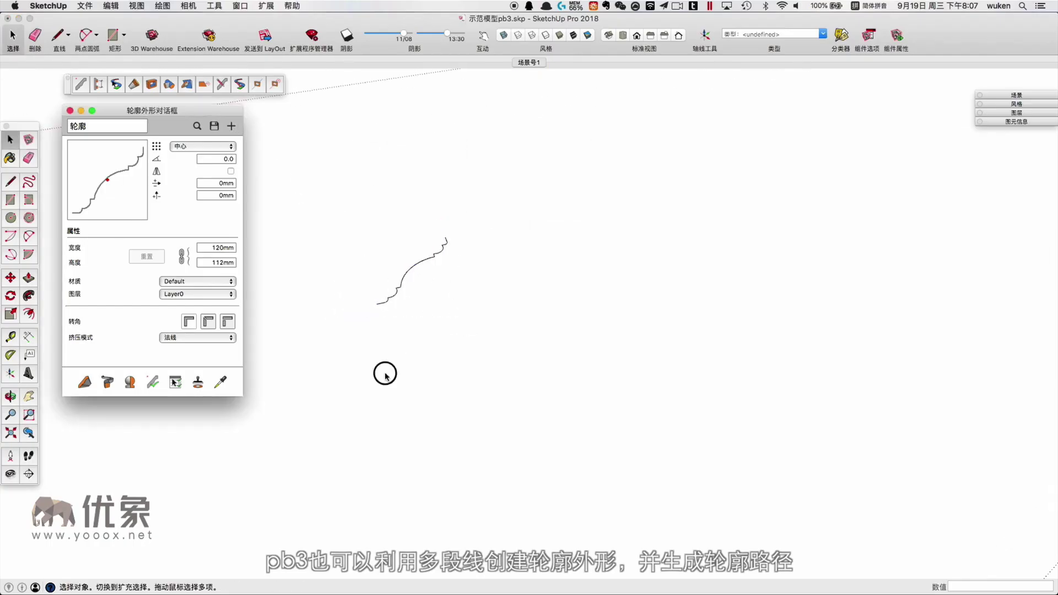
Extrude the first open moulding from the curve profile along a clicked path
left_click(87, 384)
scroll(398, 435, "down", 2)
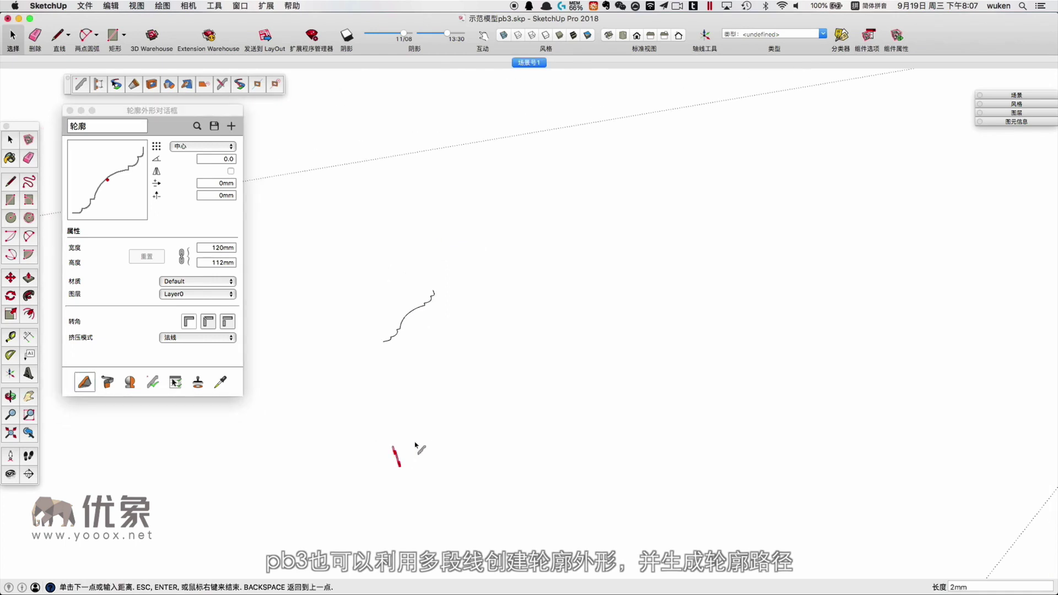
left_click(574, 411)
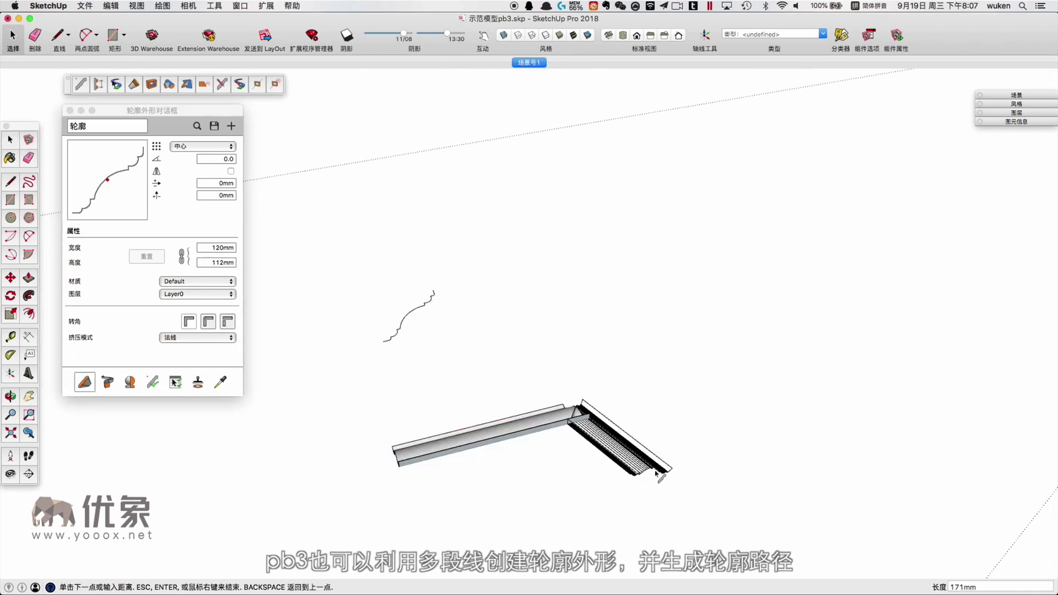
key("Return")
middle_click_drag(658, 474, 935, 342)
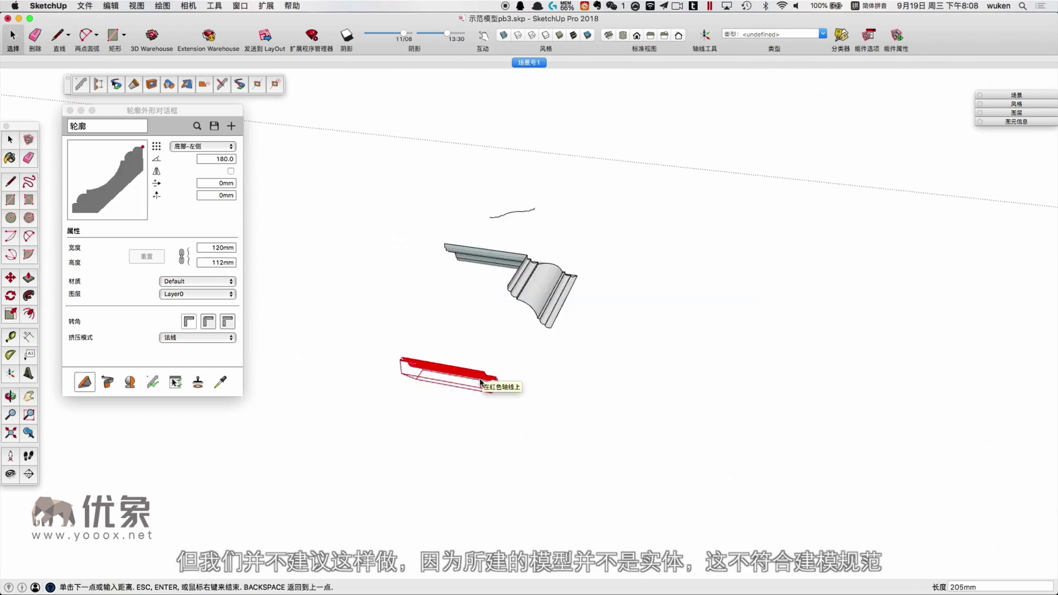
key("Escape")
Extrude a second moulding between two new path points and orbit to view both
left_click(84, 382)
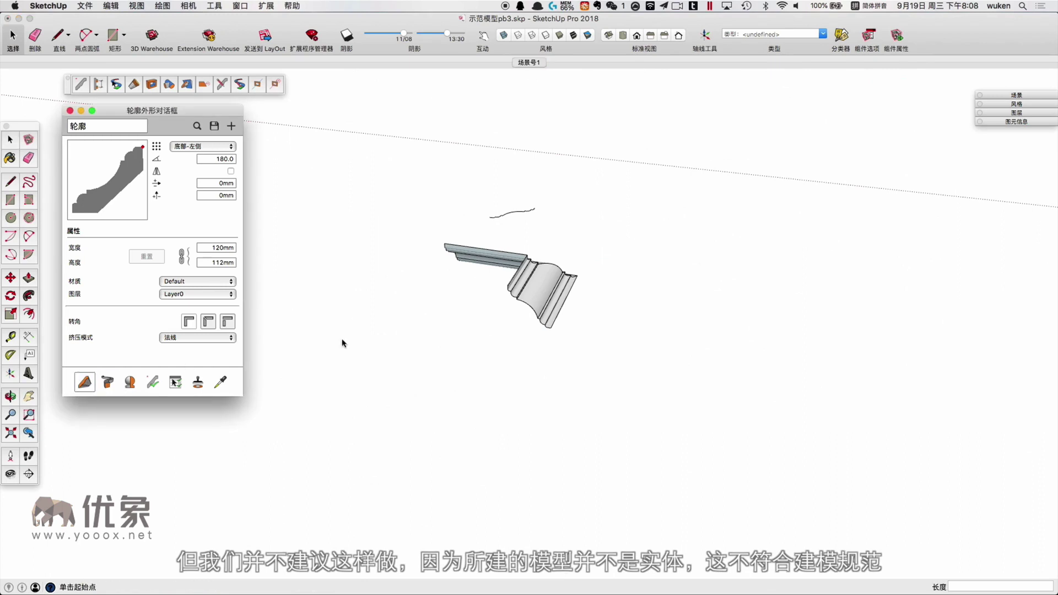
left_click(399, 362)
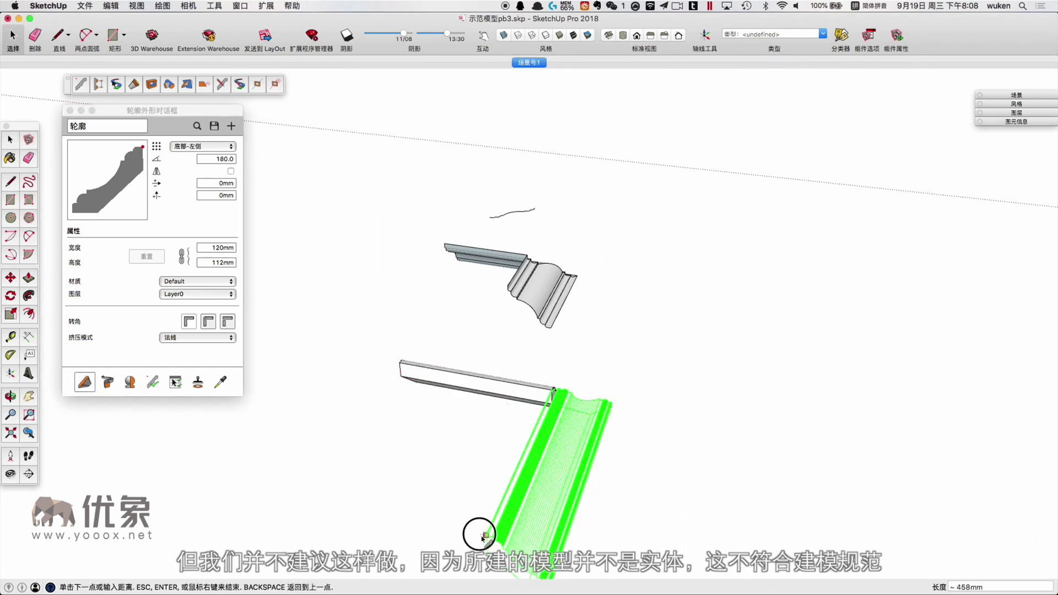
left_click(481, 536)
middle_click_drag(643, 425, 145, 430)
middle_click_drag(871, 344, 512, 372, "shift")
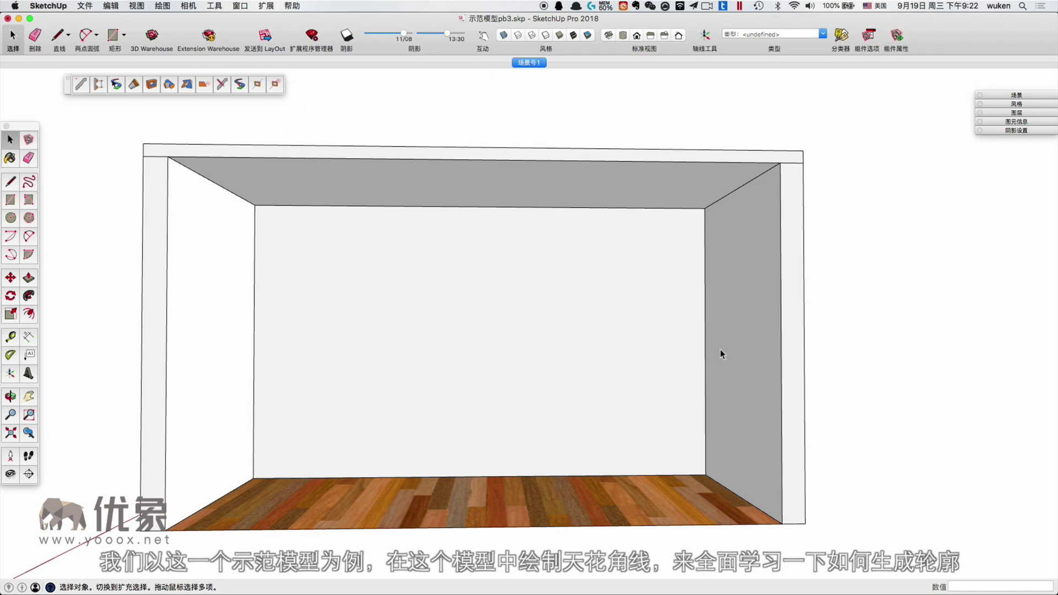
Orbit around the demo room to view its walls, ceiling and wood floor
middle_click_drag(720, 350, 631, 350)
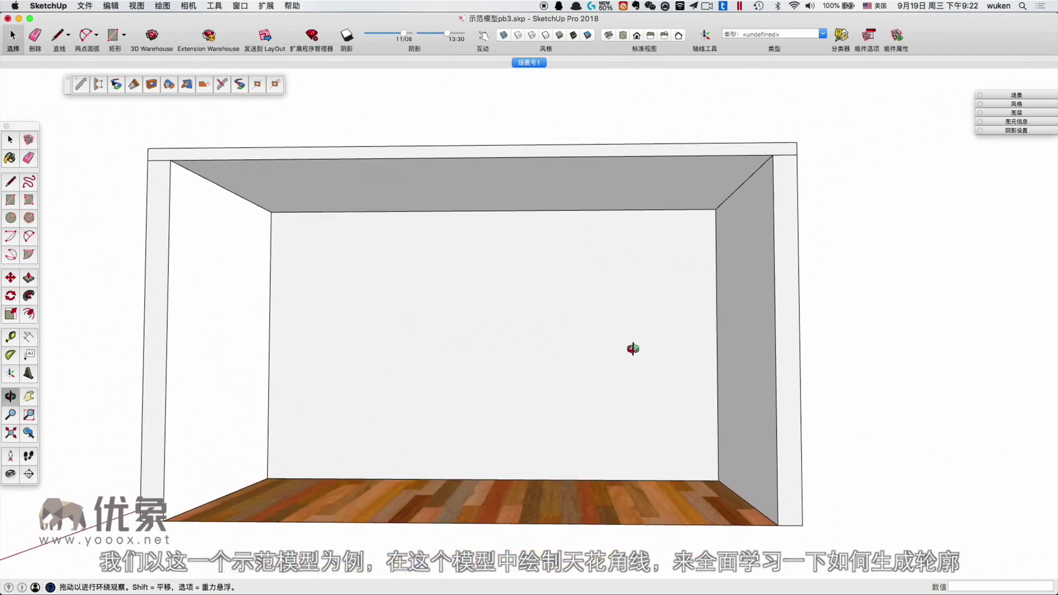
Load the 天花角线（优象） profile from the 优象轮廓库 > 石膏线 library folder
left_click(84, 87)
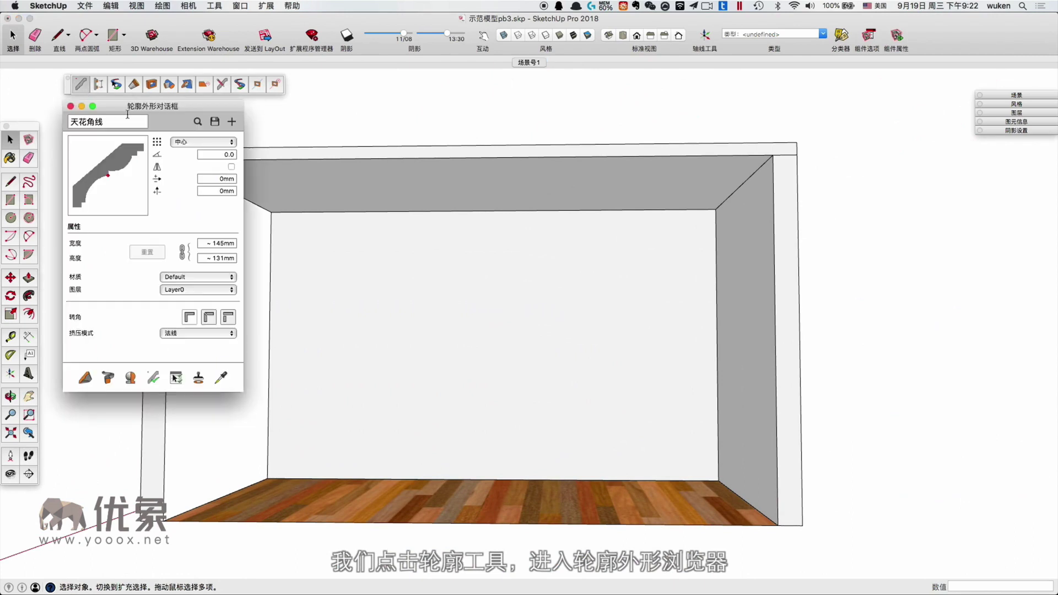
left_click(196, 122)
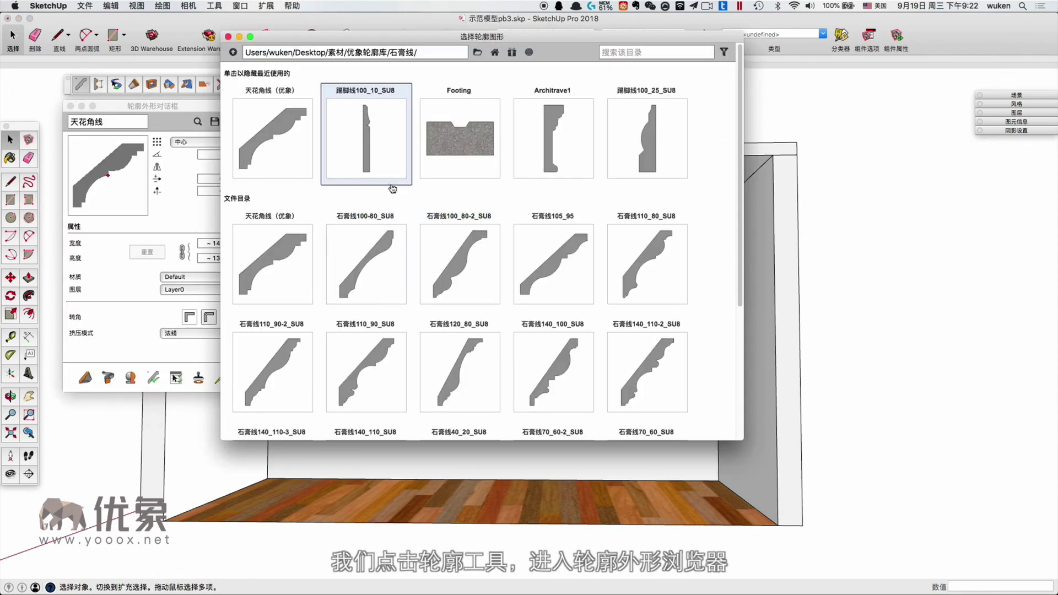
scroll(592, 285, "down", 1)
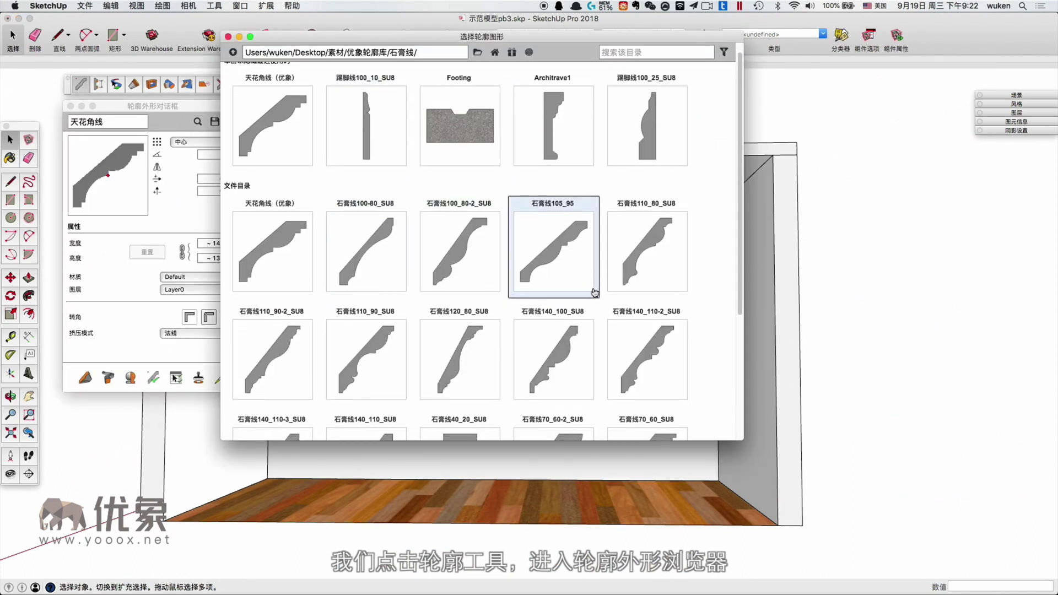
left_click(477, 52)
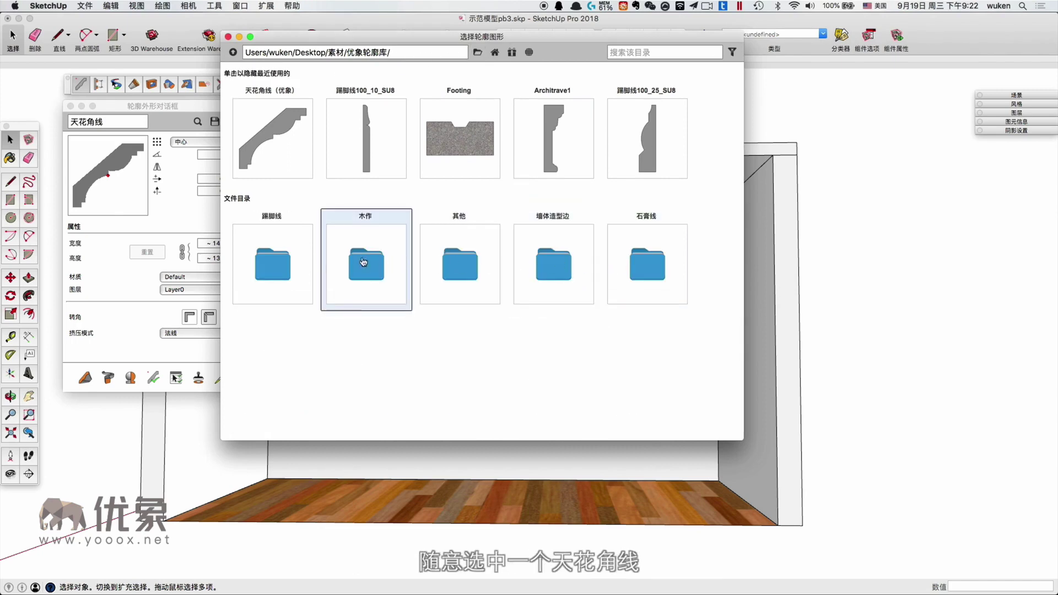
double_click(614, 276)
scroll(584, 286, "down", 5)
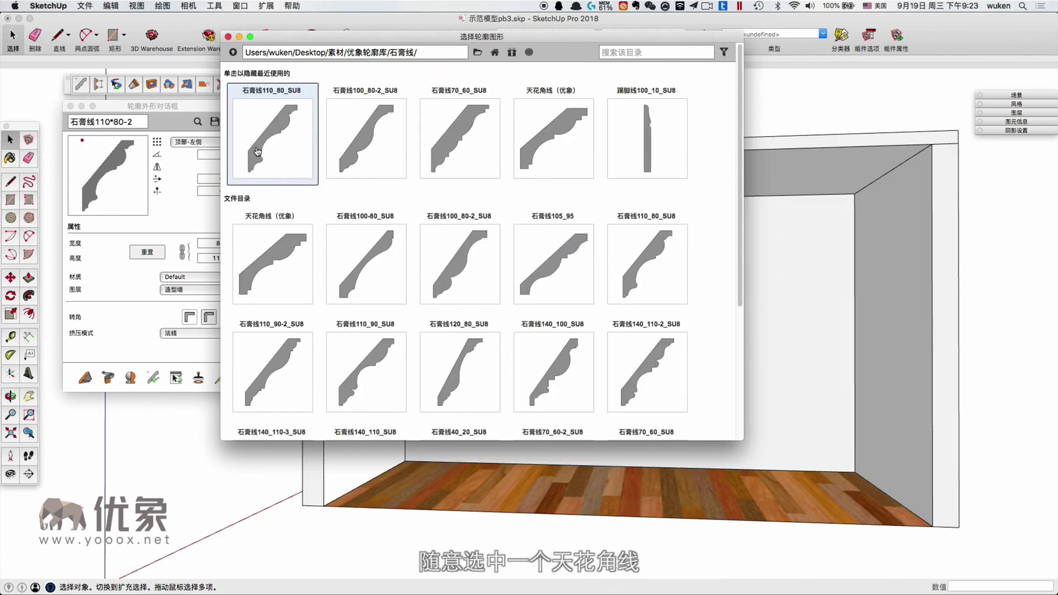
double_click(273, 263)
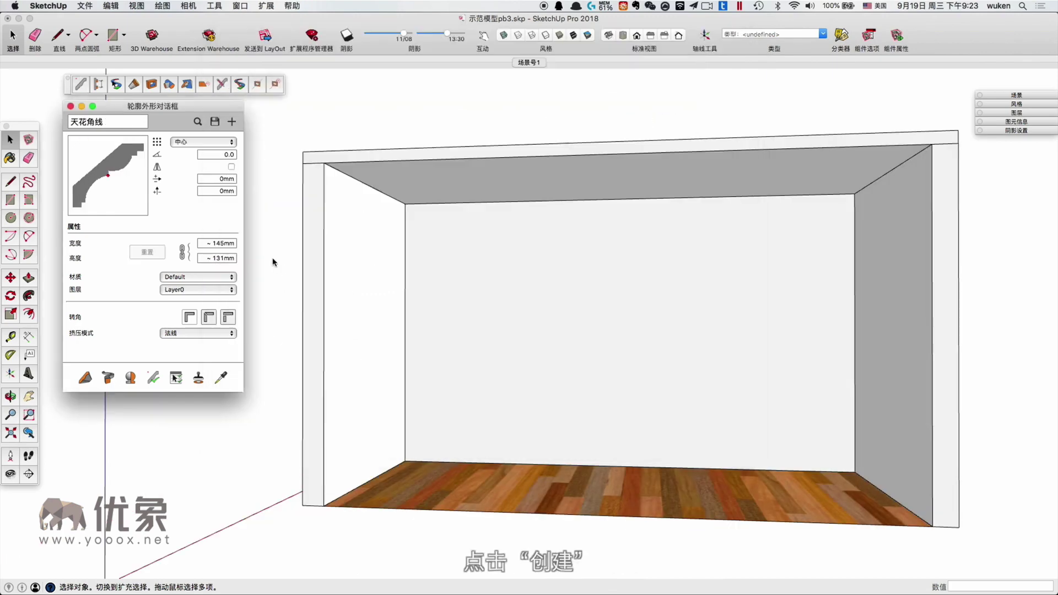
Run 天花角线 crown moulding along the left and back ceiling edges, then orbit to check it
left_click(85, 379)
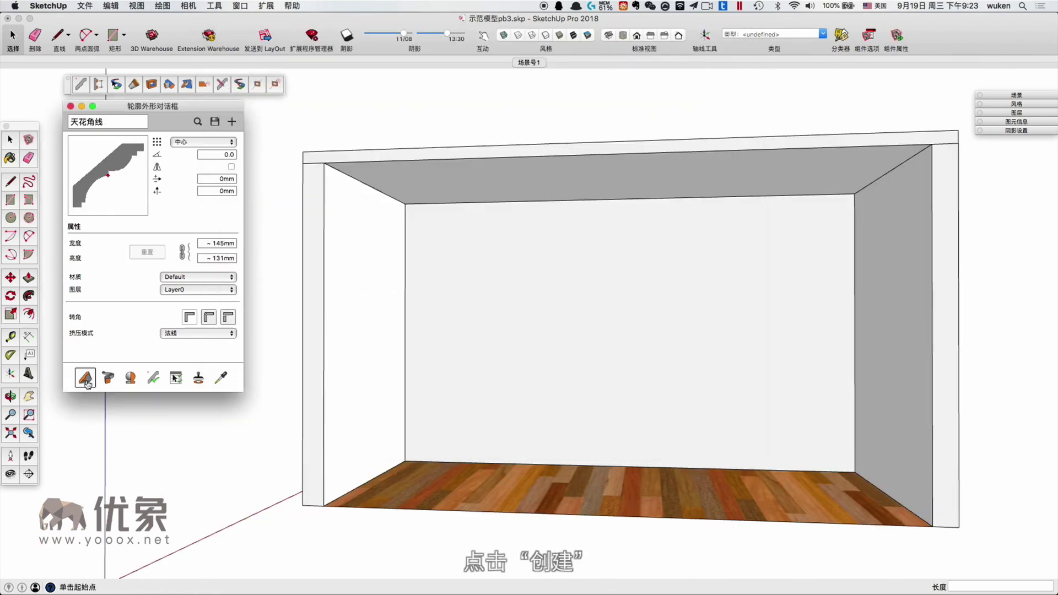
left_click(324, 167)
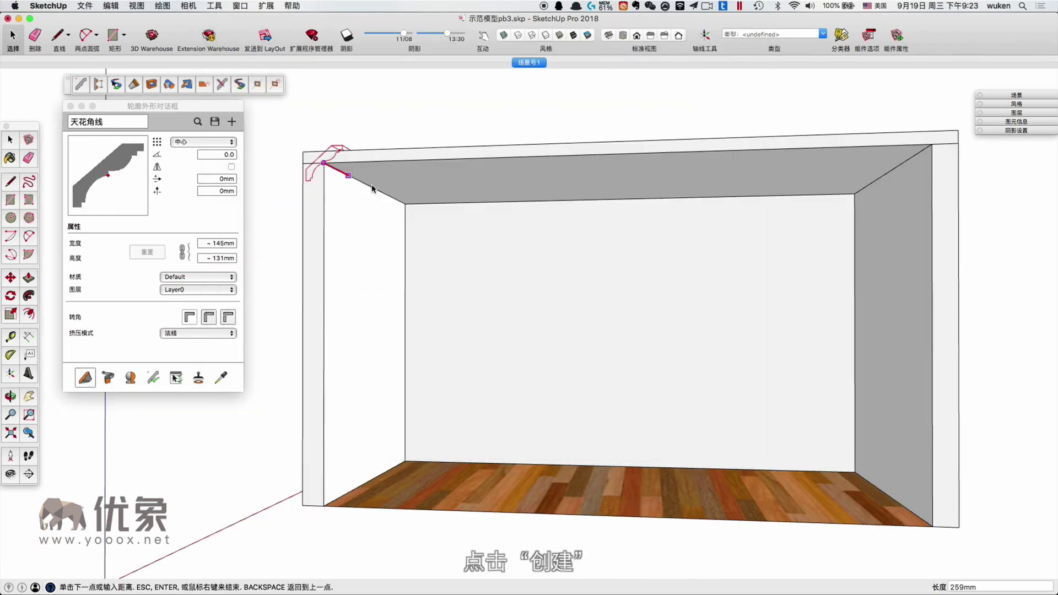
left_click(405, 205)
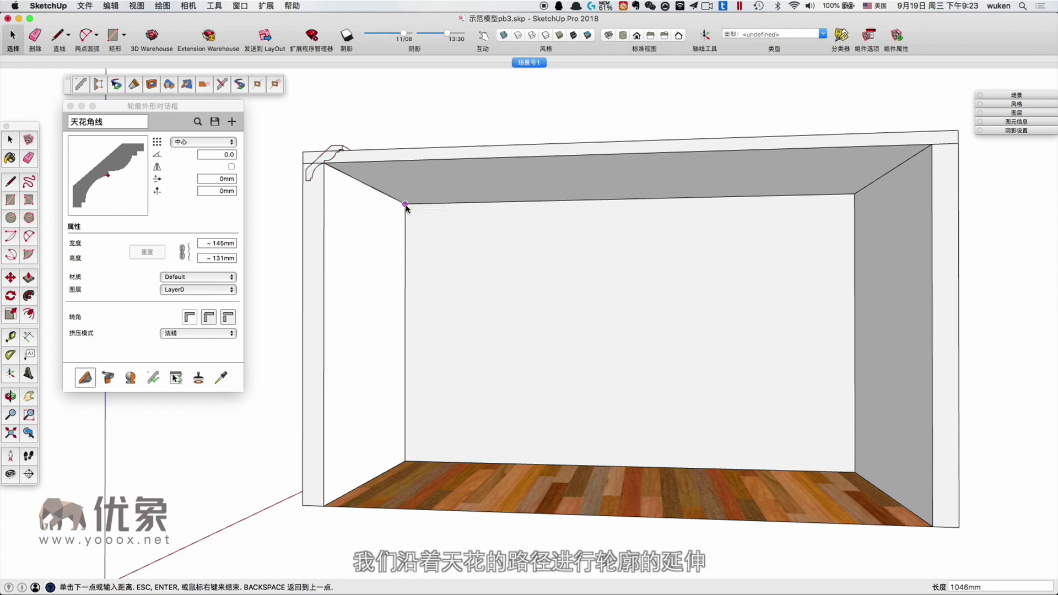
left_click(854, 193)
double_click(932, 145)
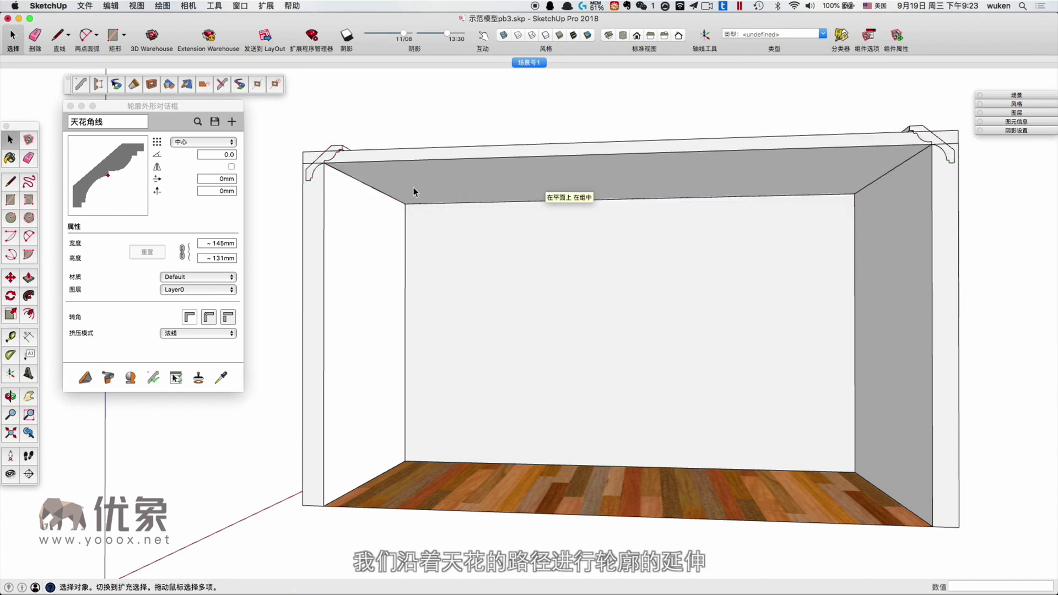
middle_click_drag(414, 187, 371, 187)
left_click(435, 160)
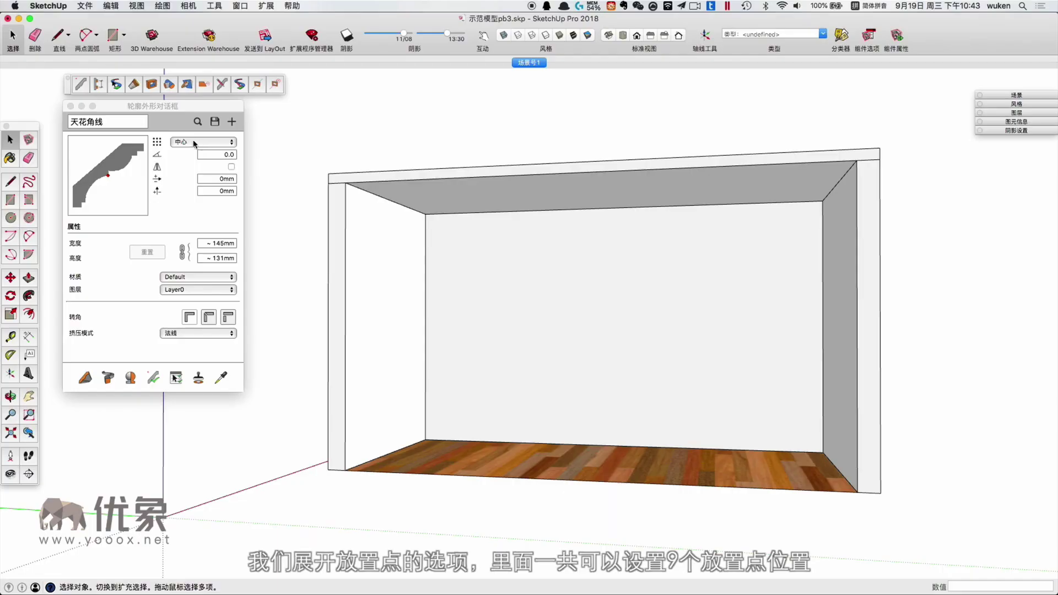
Try each placement-point option in turn, from top-left through centre to bottom-right
left_click(199, 145)
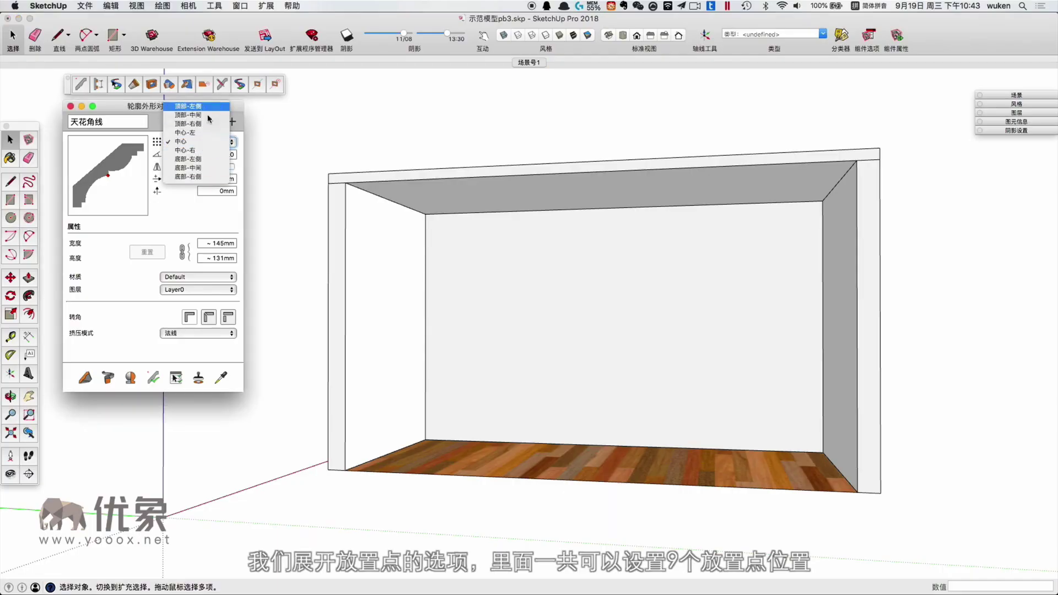
left_click(205, 107)
left_click(205, 141)
left_click(205, 150)
left_click(205, 142)
left_click(206, 149)
left_click(207, 145)
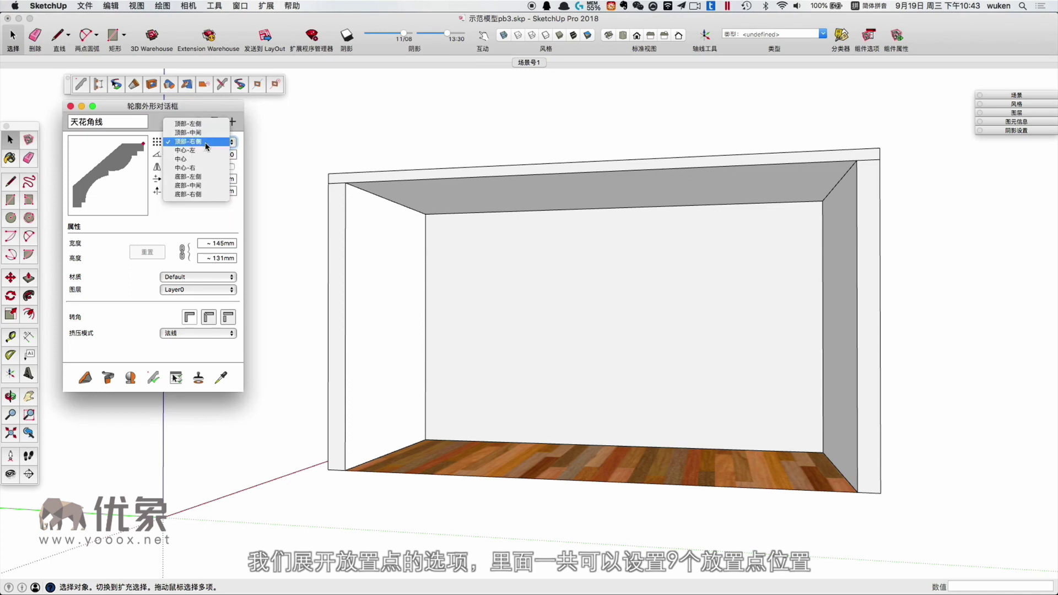
left_click(206, 150)
left_click(207, 141)
left_click(207, 151)
left_click(207, 141)
left_click(208, 144)
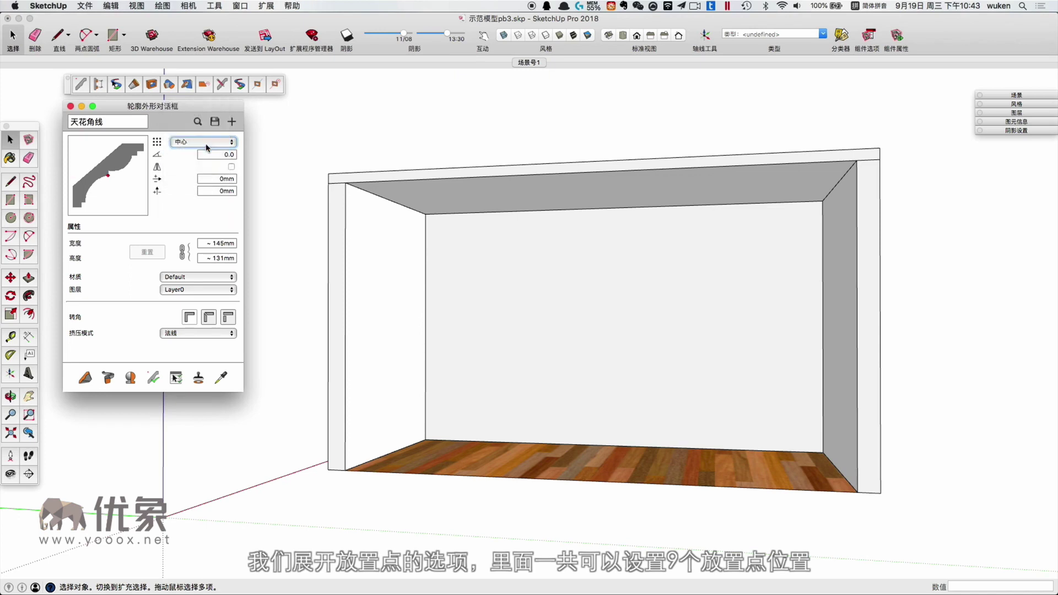
left_click(207, 142)
left_click(207, 150)
left_click(206, 143)
left_click(207, 150)
left_click(207, 143)
left_click(207, 151)
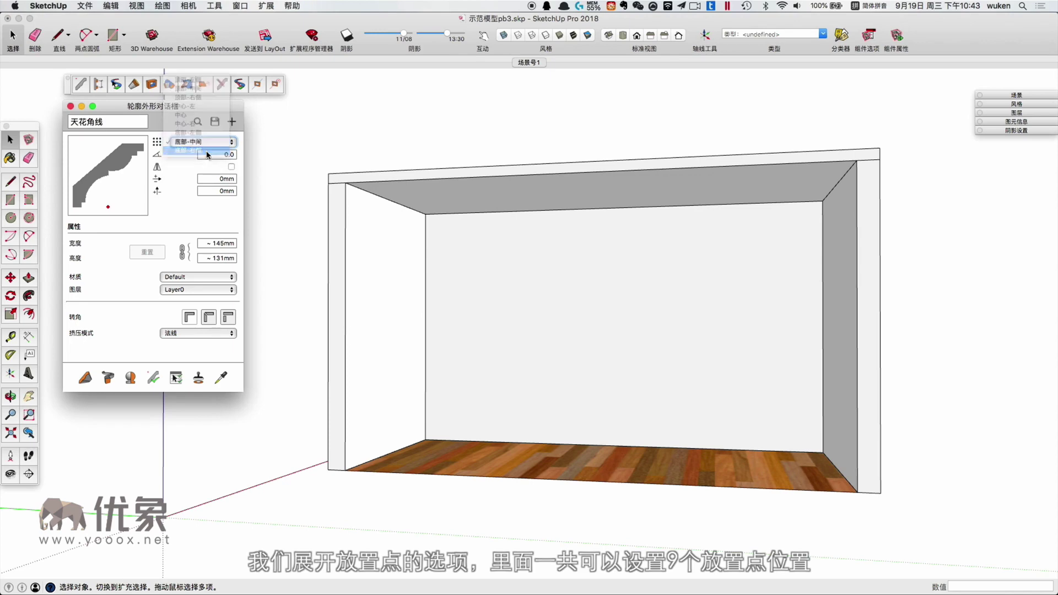
left_click(205, 141)
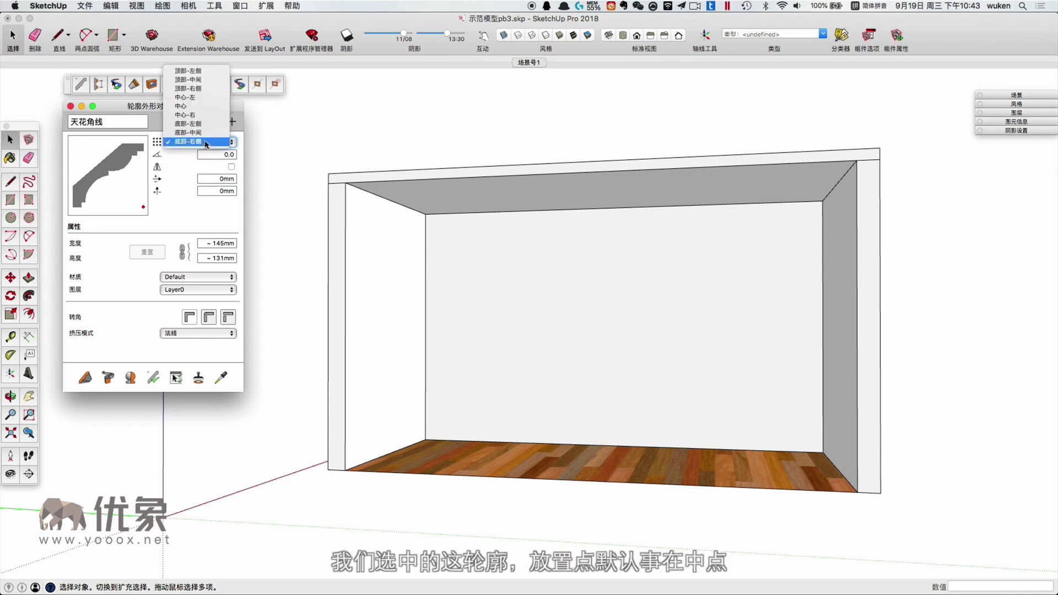
Reset placement to 中心, then set it to 顶部-左侧 (top-left)
left_click(207, 107)
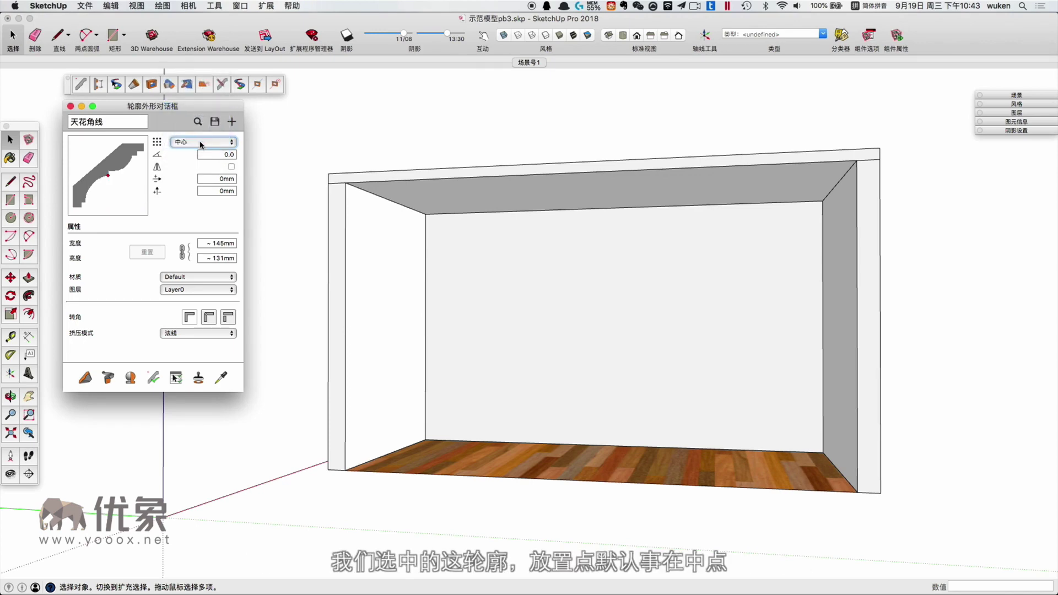
left_click(200, 142)
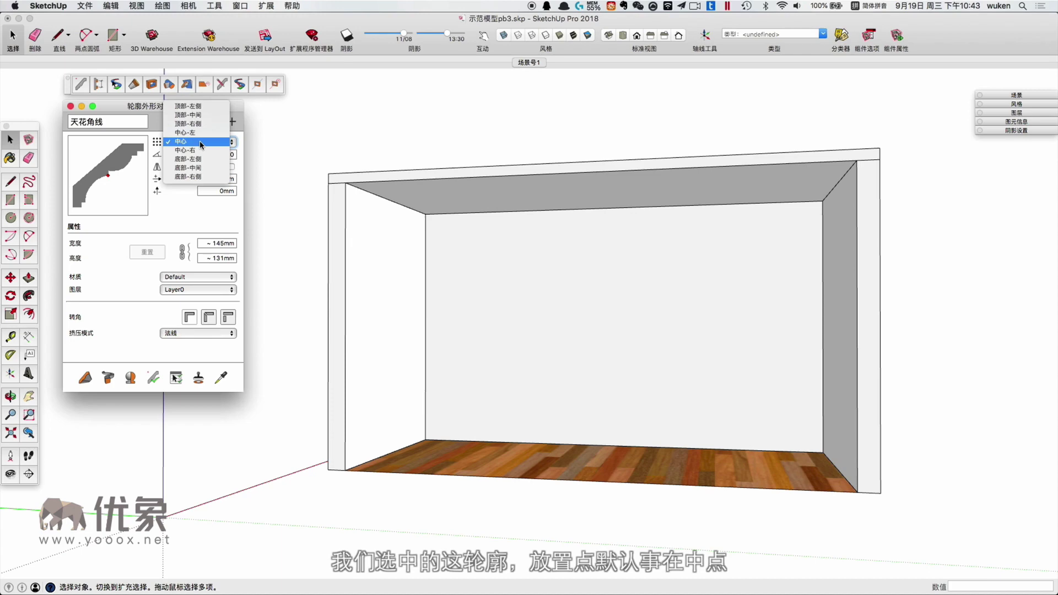
left_click(188, 106)
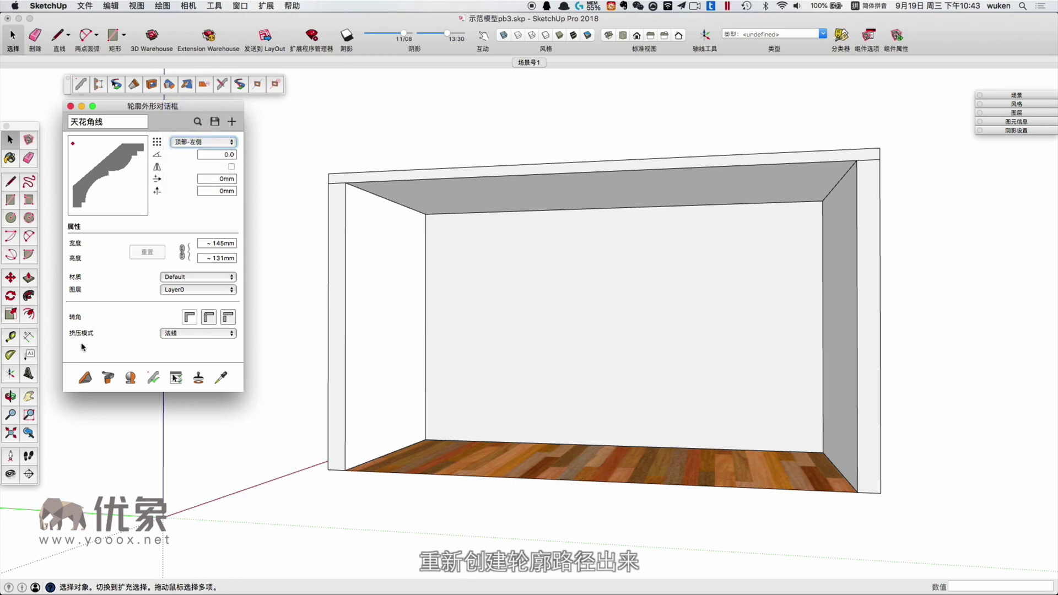
Run crown moulding from the front-left corner along the left, back and right ceiling edges
left_click(84, 379)
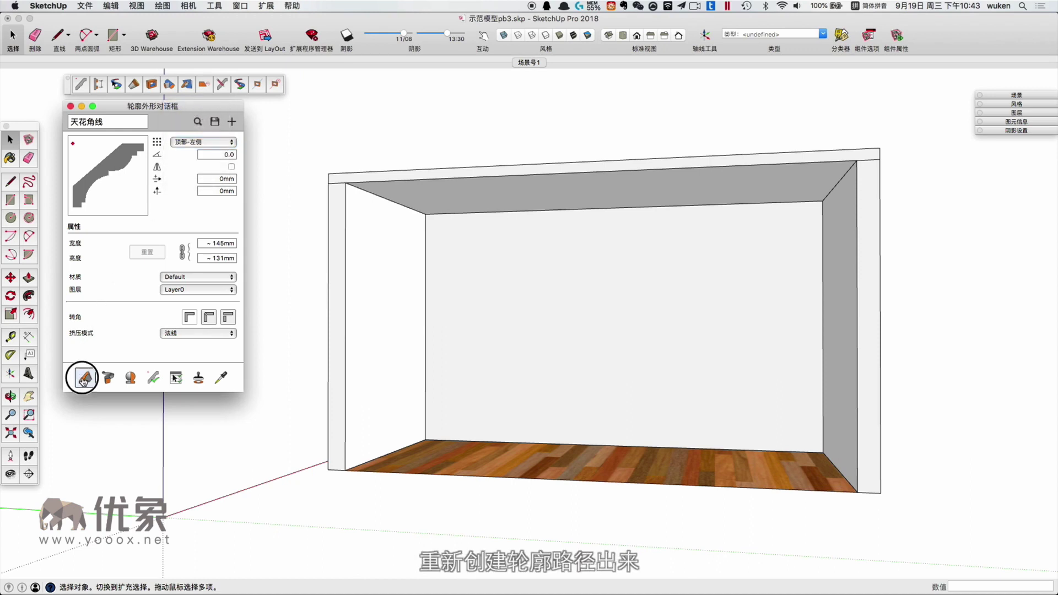
left_click(346, 184)
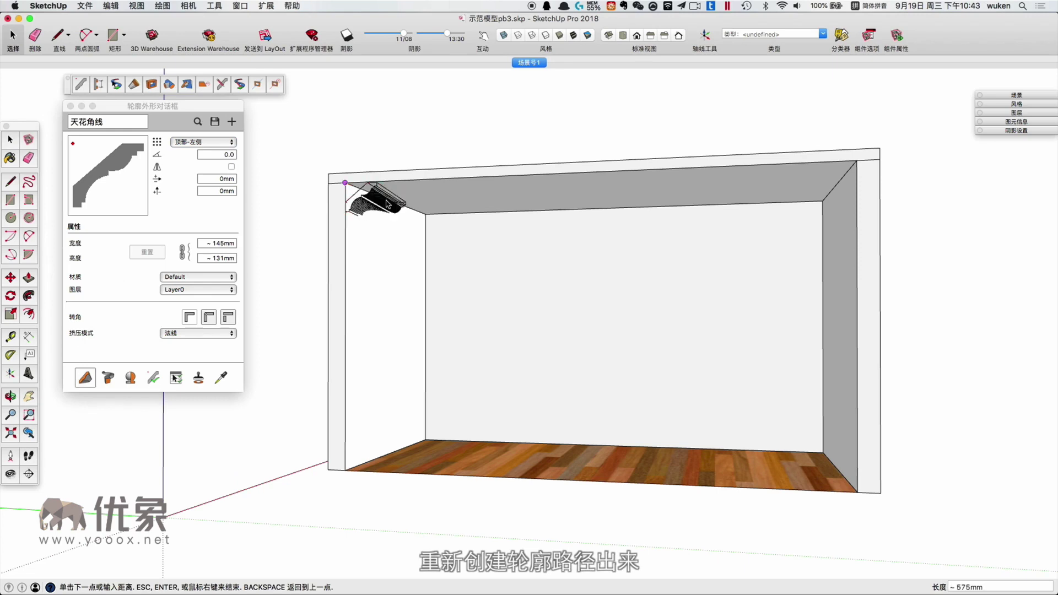
left_click(426, 213)
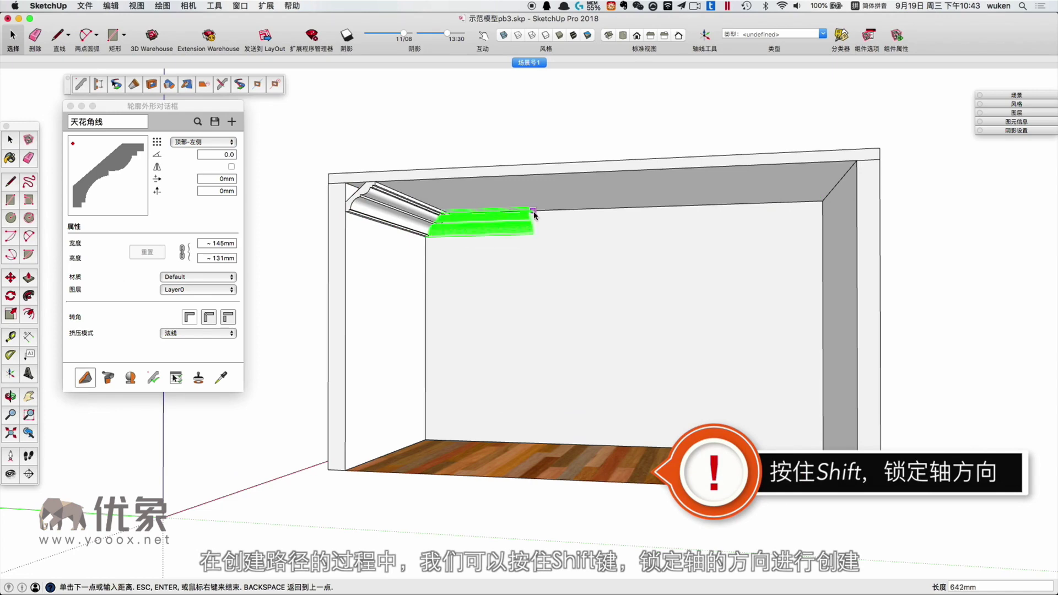
left_click(825, 201)
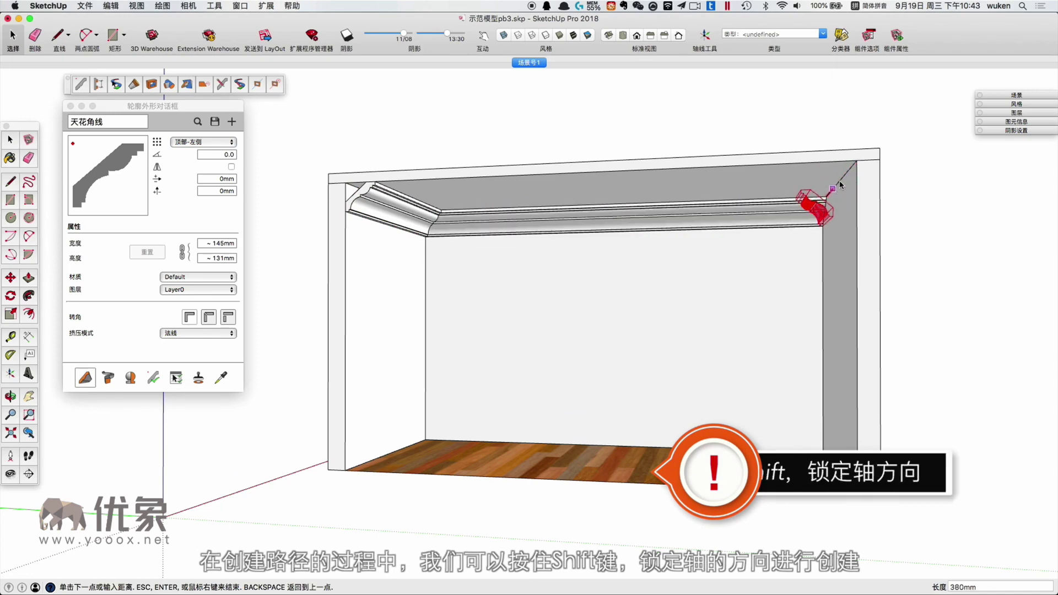
double_click(863, 165)
middle_click_drag(836, 199, 754, 203)
key("space")
key("6")
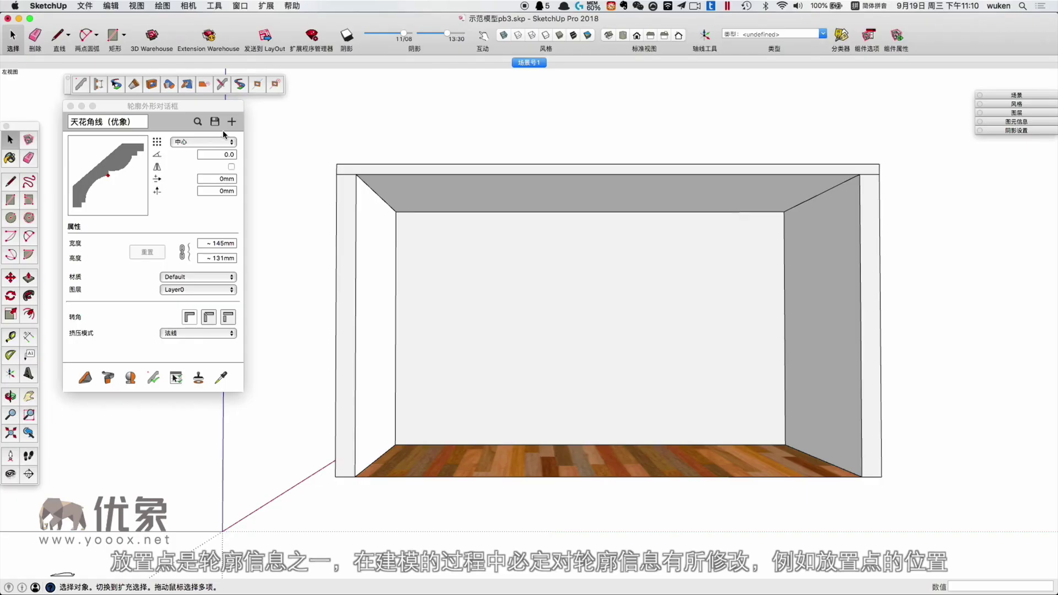
Set placement to 顶部-左侧 and overwrite 天花角线（优象）.skp in the library
left_click(213, 142)
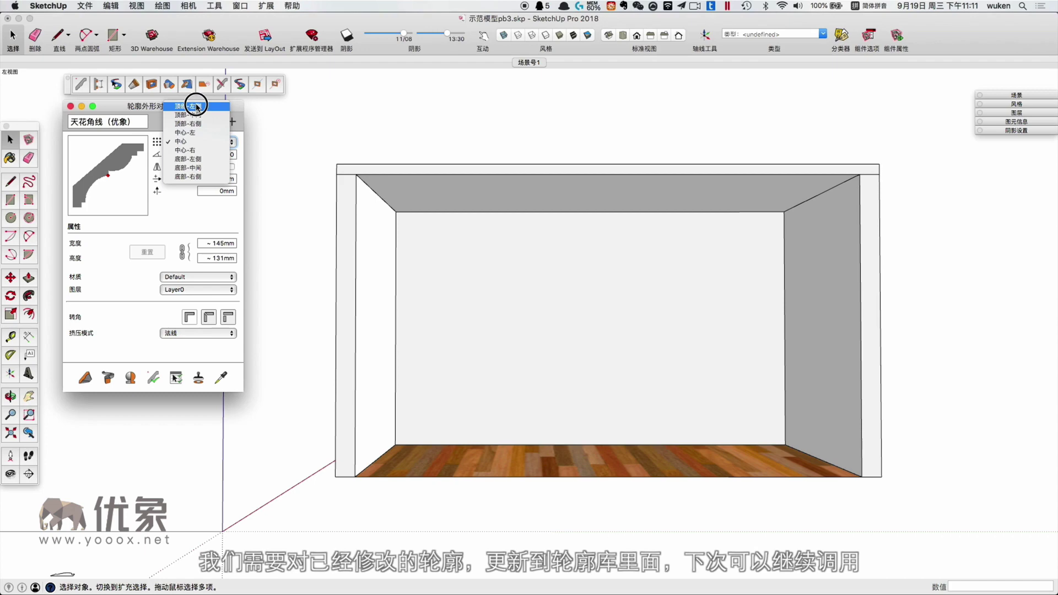
left_click(195, 106)
left_click(215, 122)
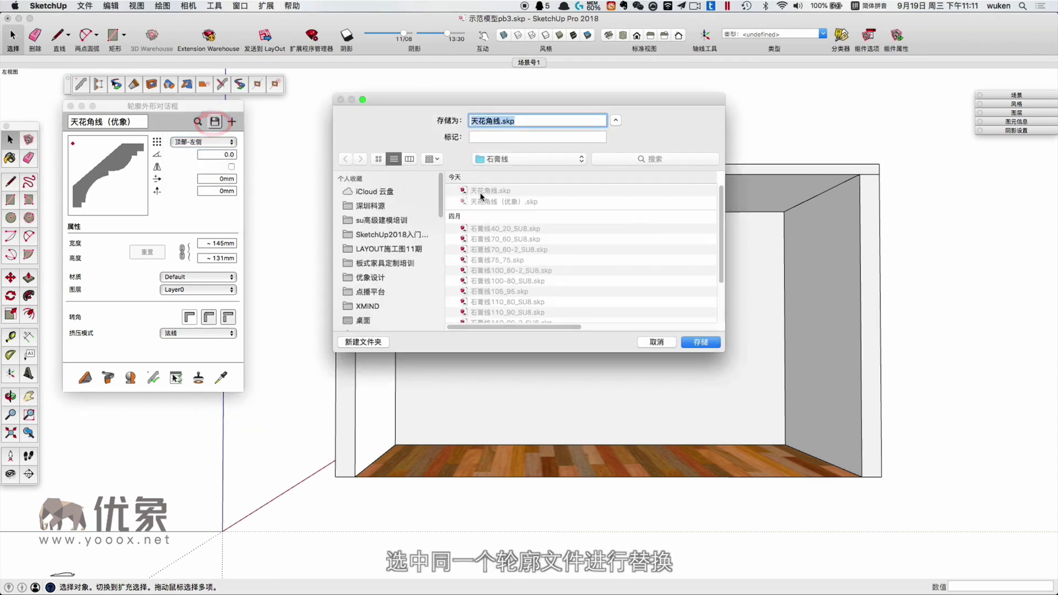
left_click(484, 203)
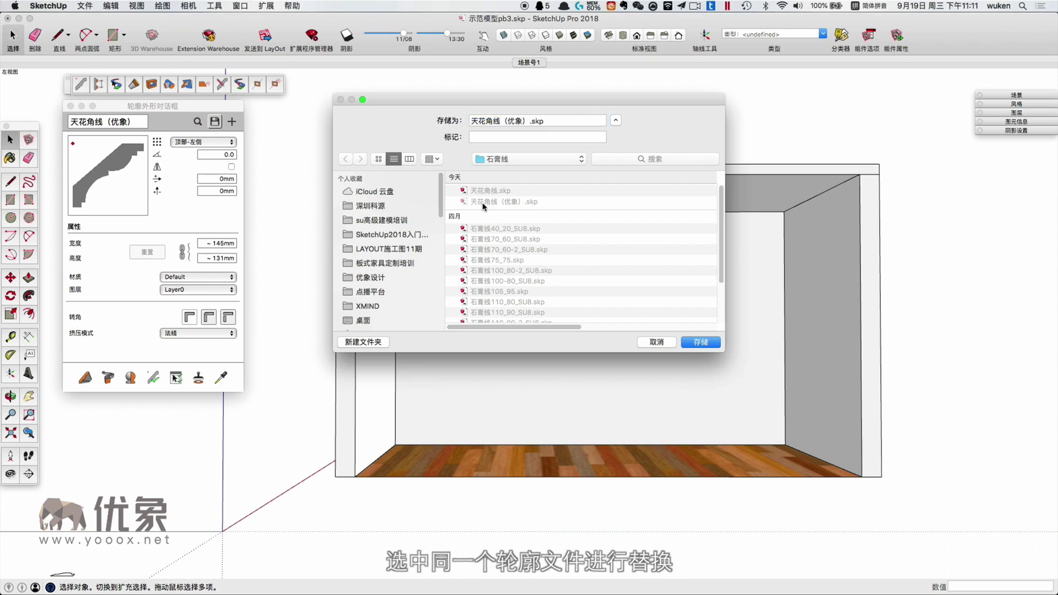
left_click(701, 343)
left_click(601, 164)
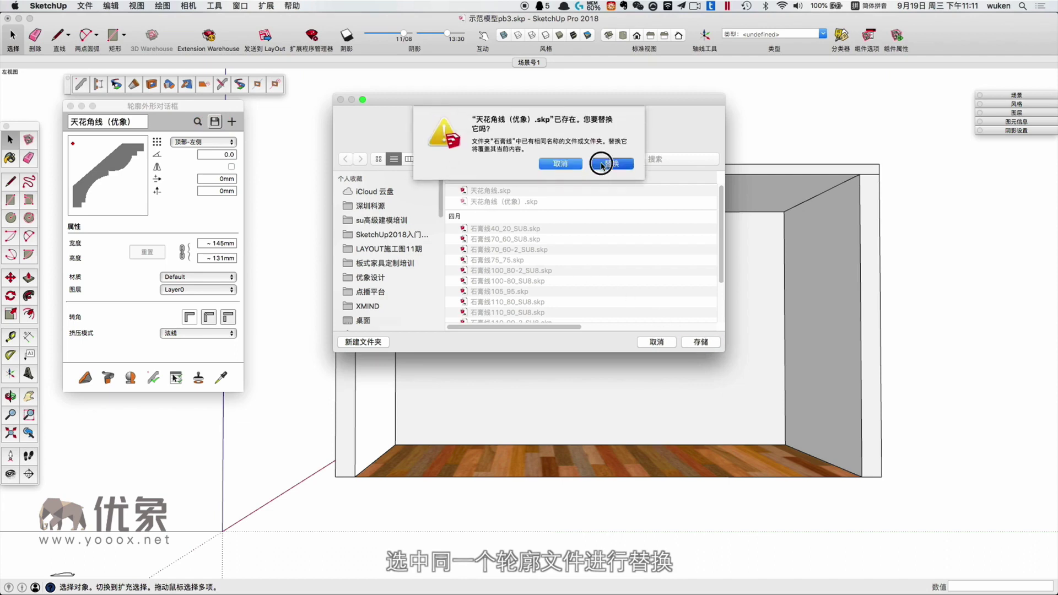
left_click(607, 204)
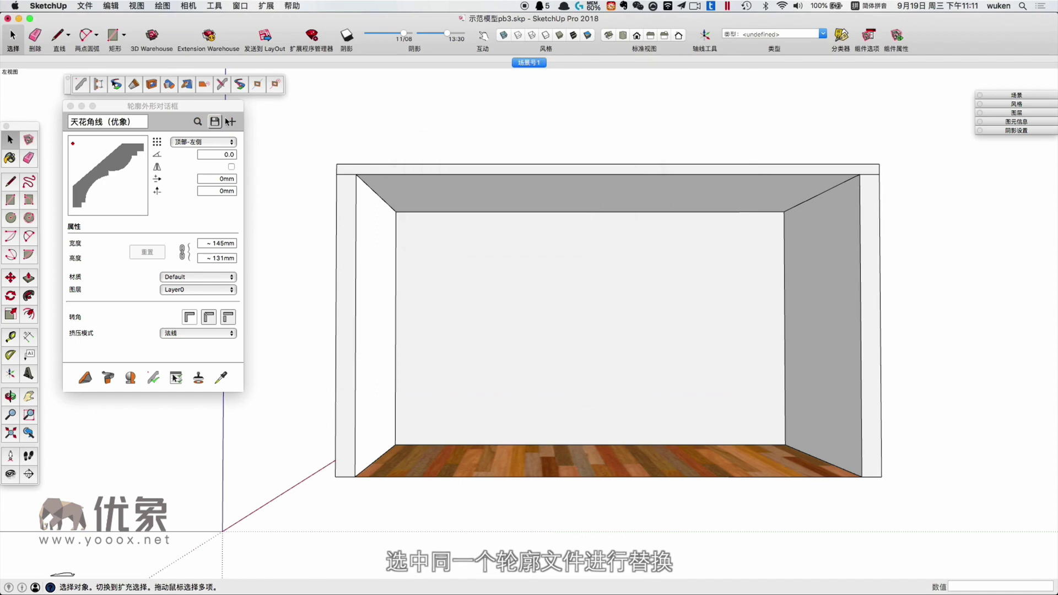
Reload the updated 天花角线（优象） profile from the profile browser
left_click(198, 122)
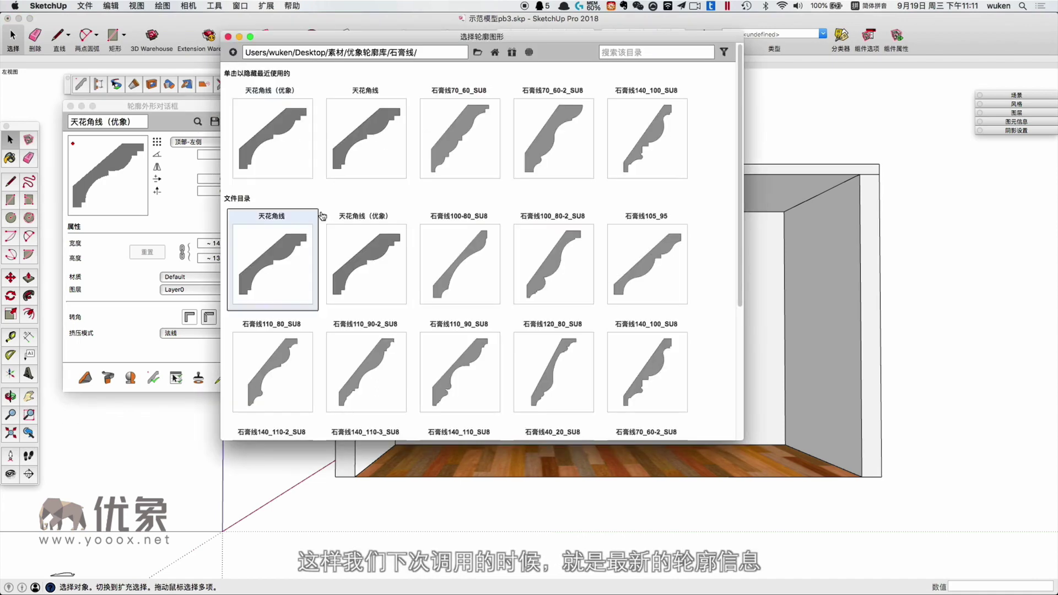
double_click(467, 263)
left_click(195, 122)
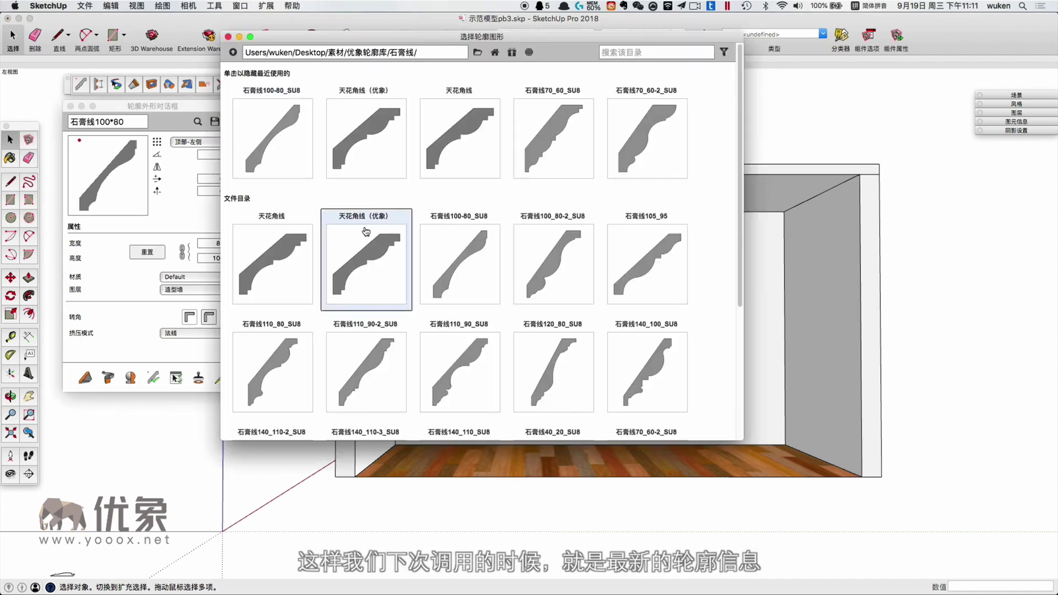
double_click(384, 252)
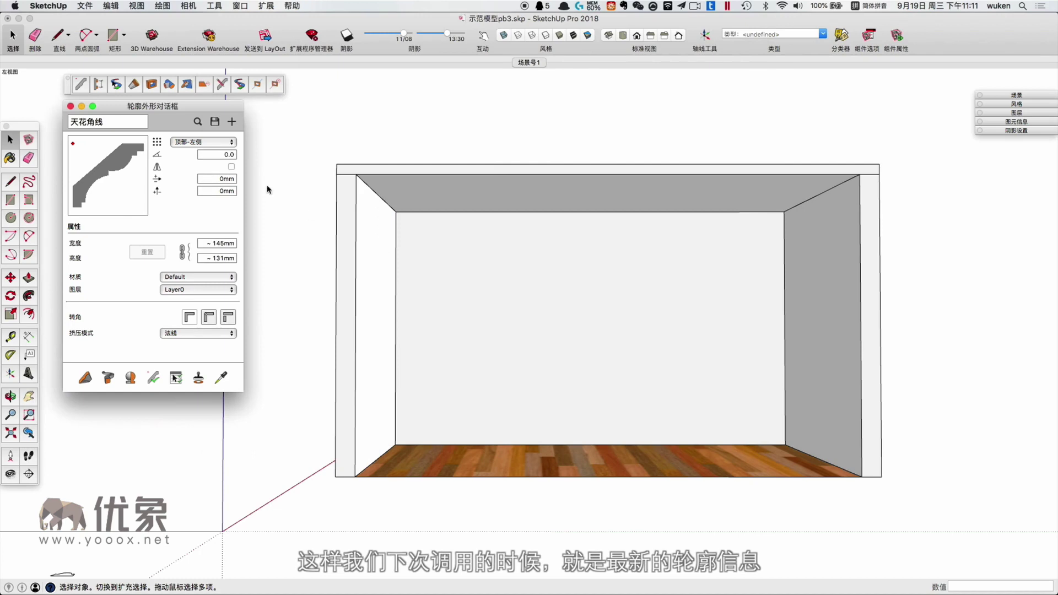
Rebuild crown moulding along the left, back and right ceiling edges with the reloaded profile
left_click(91, 379)
left_click(356, 174)
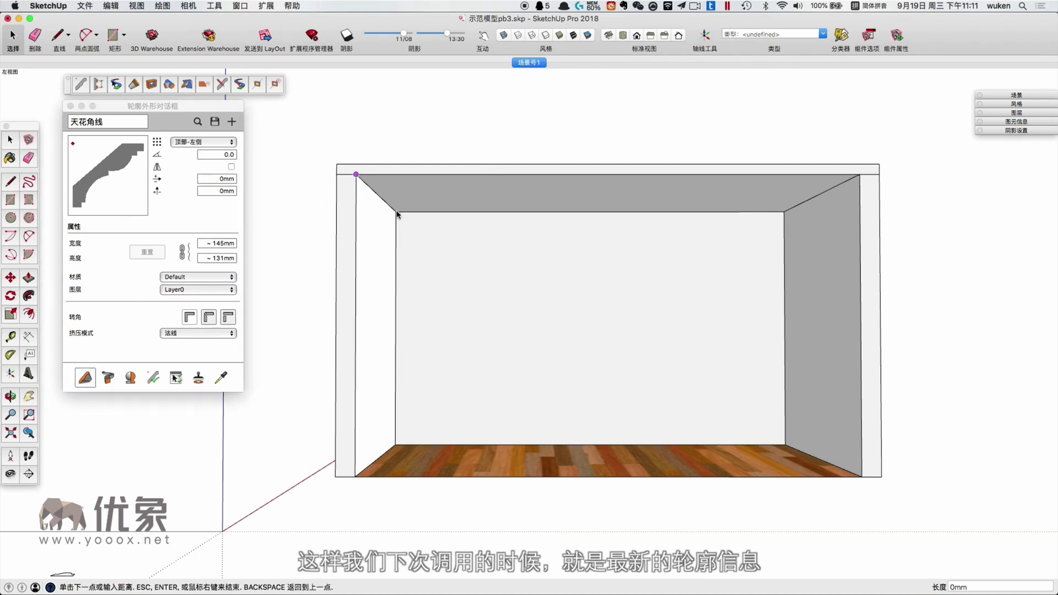
left_click(396, 212)
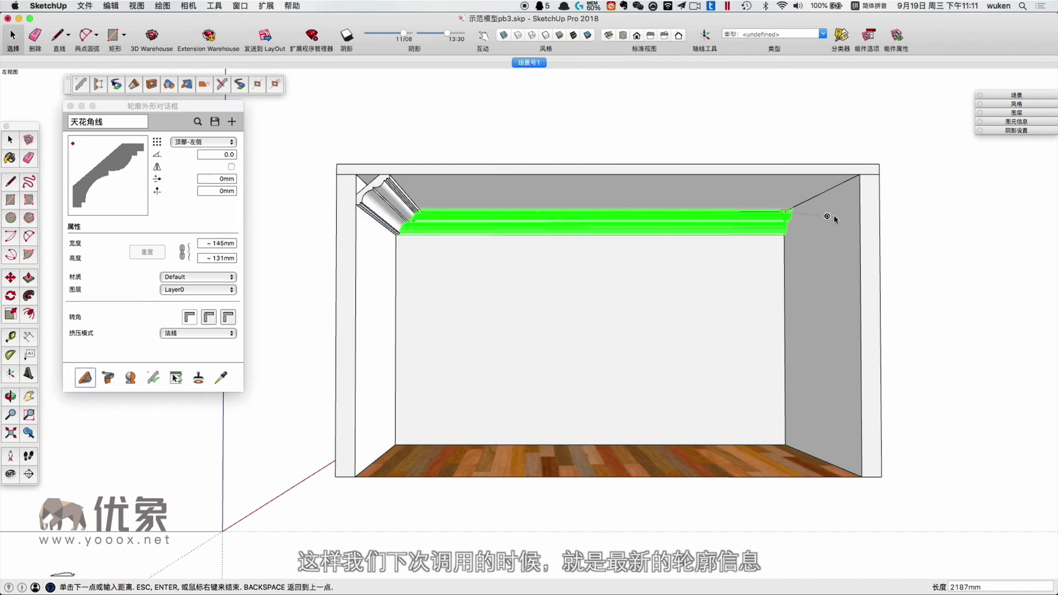
left_click(793, 213)
left_click(858, 175)
key("Return")
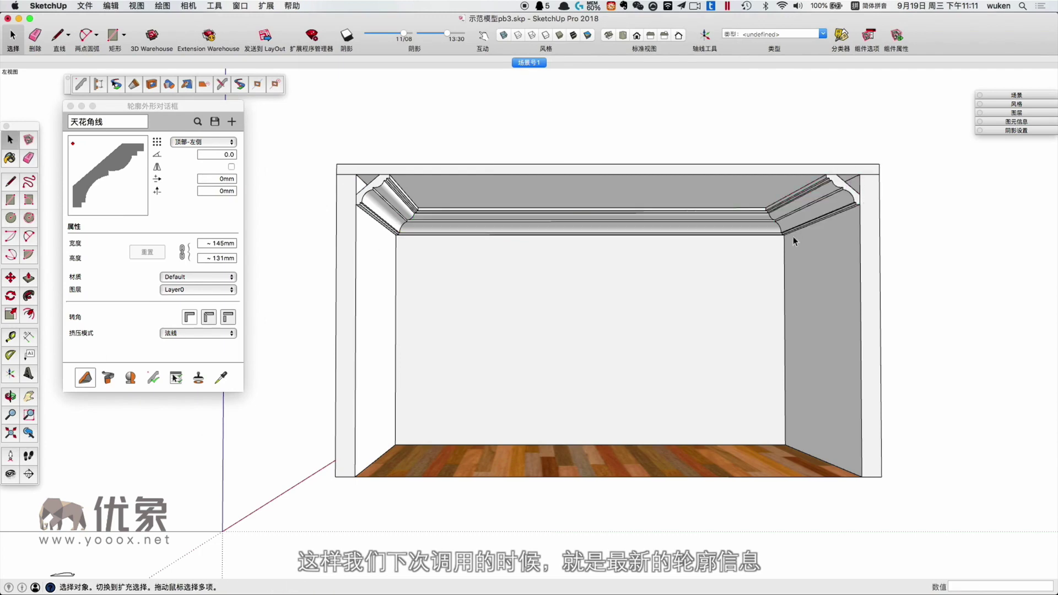
middle_click_drag(792, 236, 801, 293)
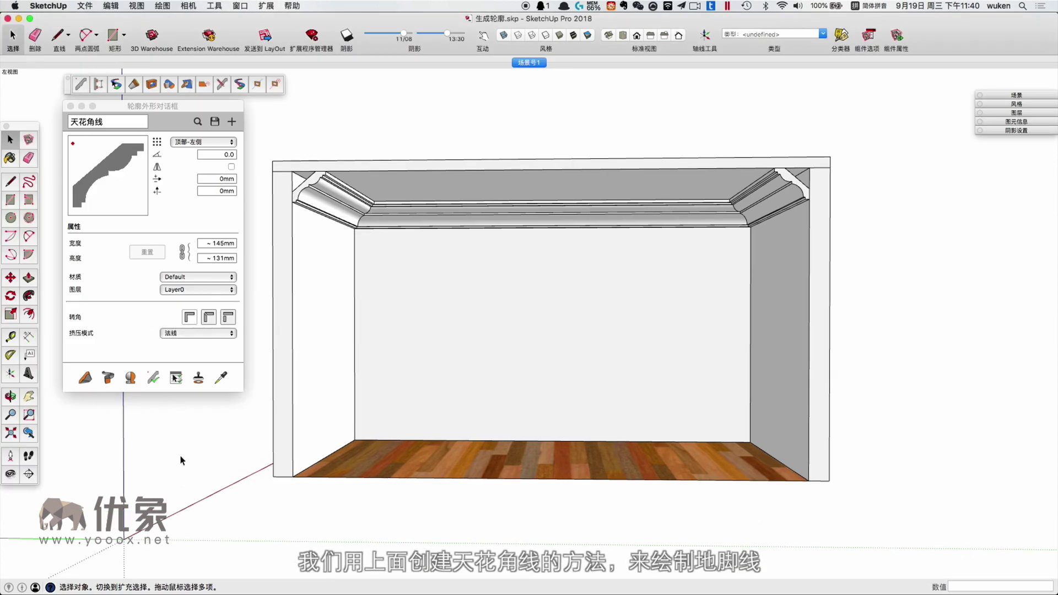
Load the 踢脚线100*10 skirting profile from the 踢脚线 library folder
left_click(198, 122)
left_click(234, 53)
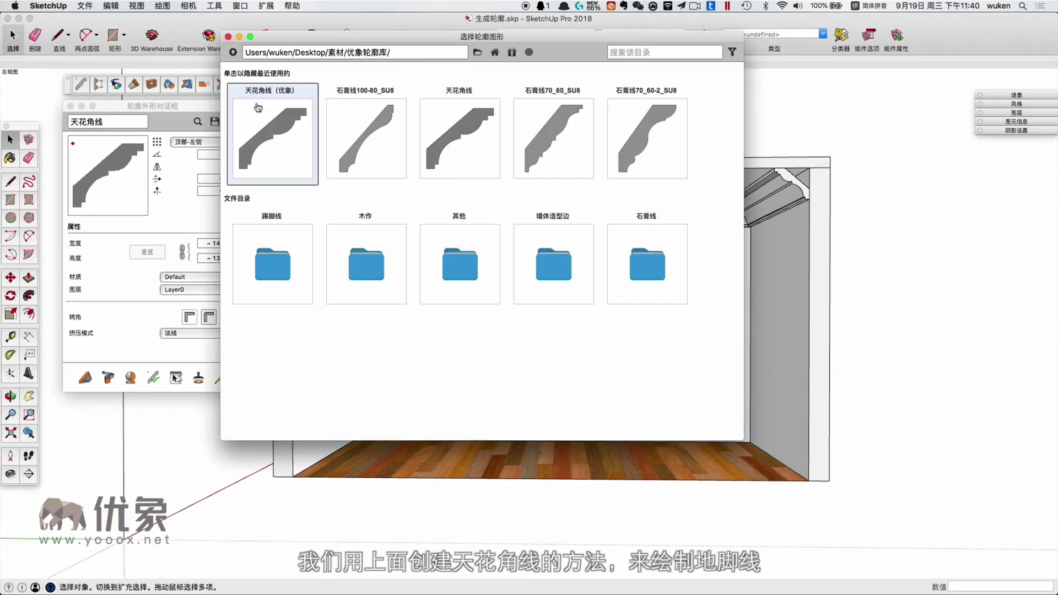
double_click(272, 265)
double_click(293, 282)
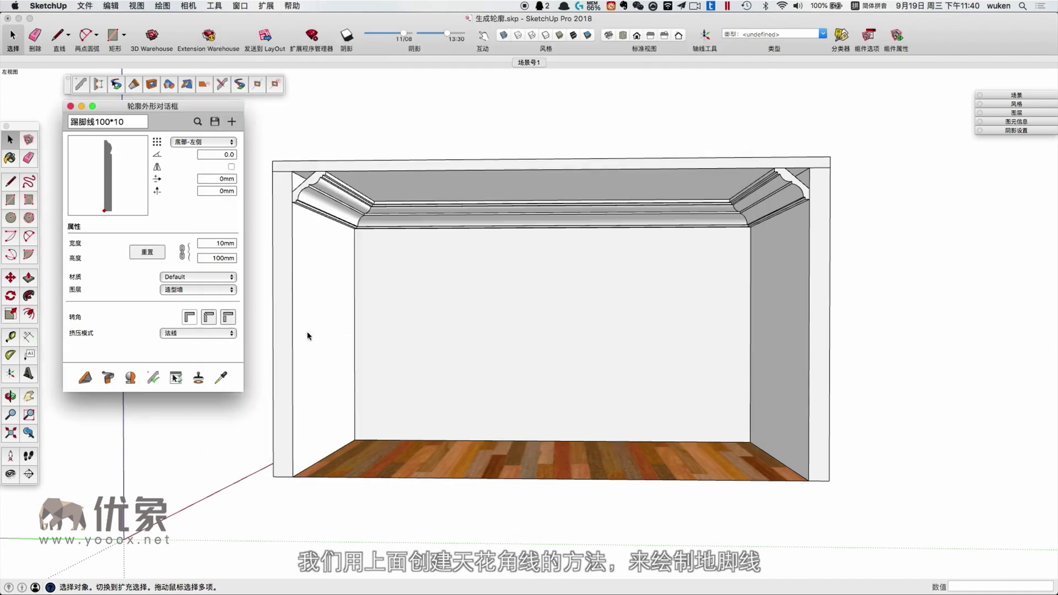
Run the skirting board along the floor edges of the left, back and right walls
left_click(85, 378)
left_click(300, 462)
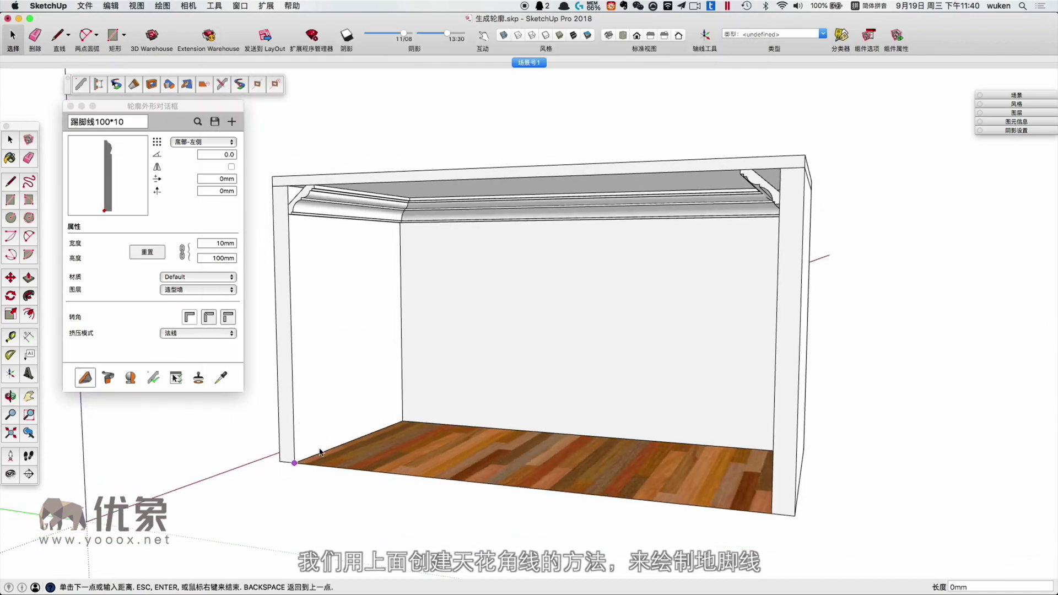
left_click(402, 423)
middle_click_drag(402, 423, 673, 432)
left_click(710, 427)
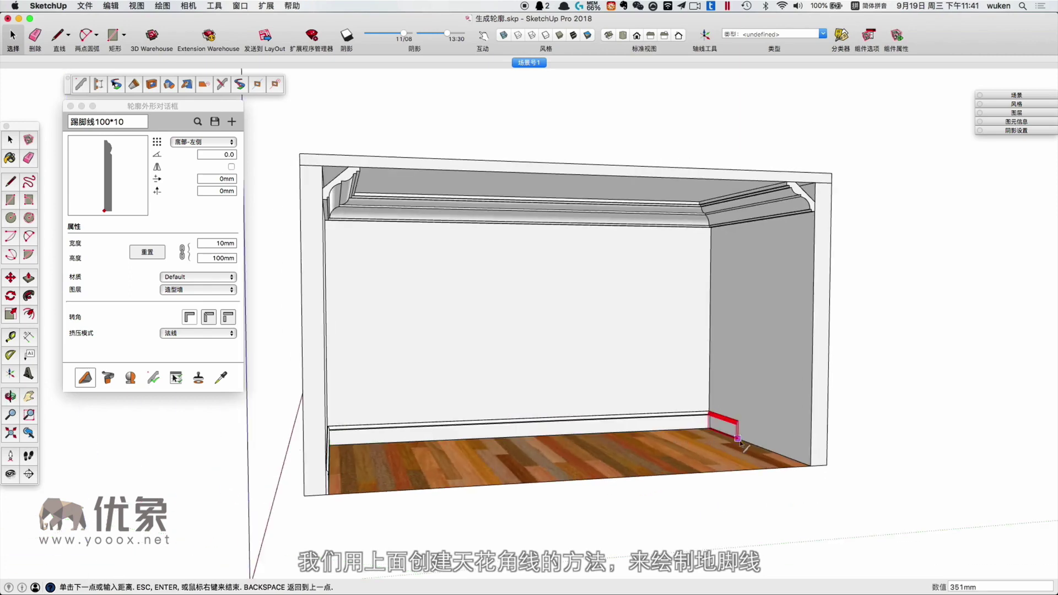
double_click(810, 466)
middle_click_drag(811, 466, 683, 489)
key("space")
left_click(302, 460)
scroll(303, 463, "up", 8)
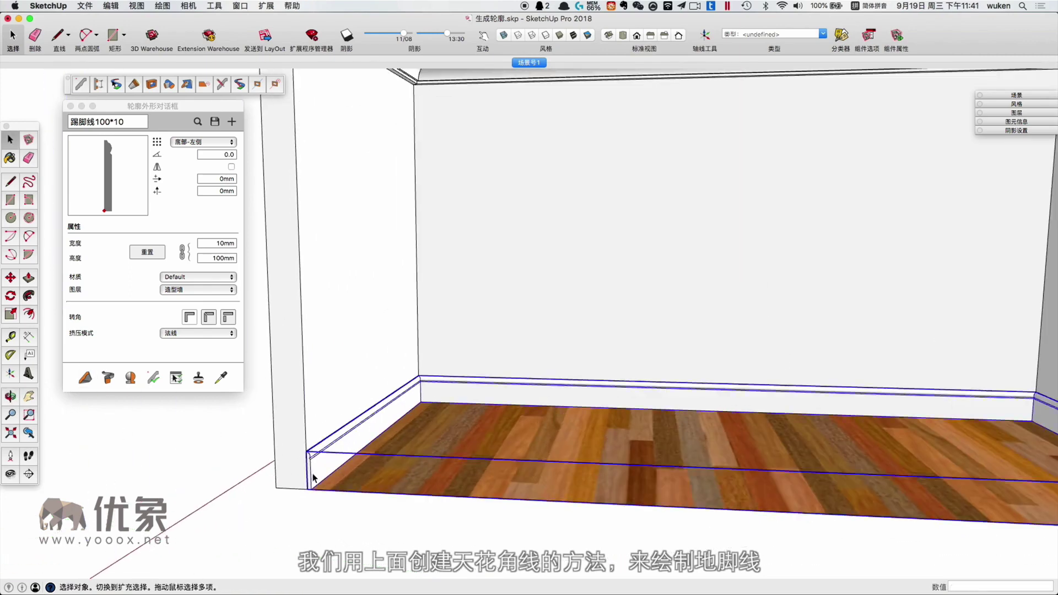
key("m")
key("space")
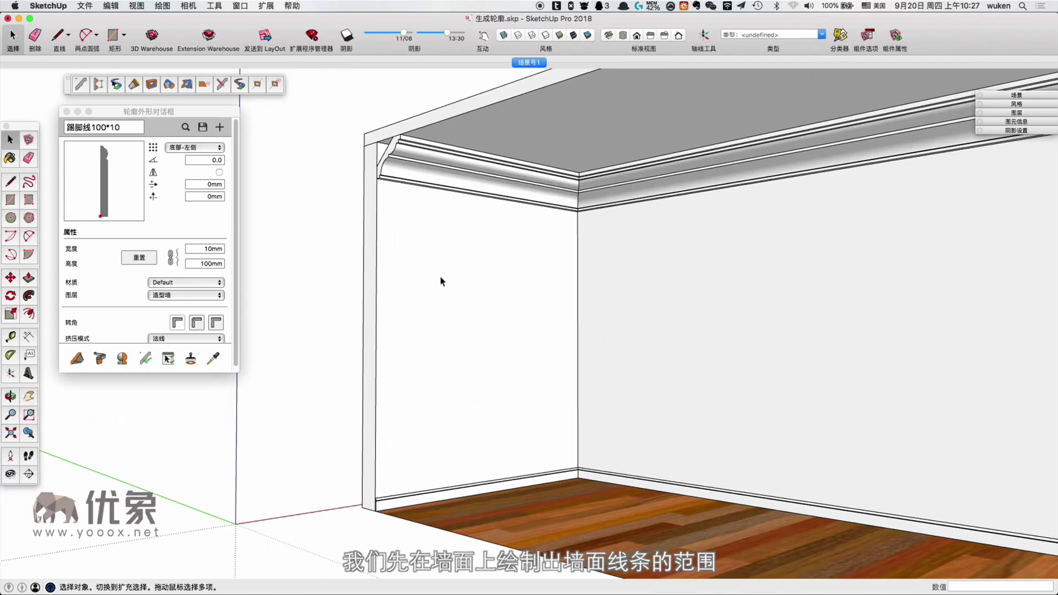
Draw a rectangle outlining a wall panel on the left wall
key("r")
left_click(425, 218)
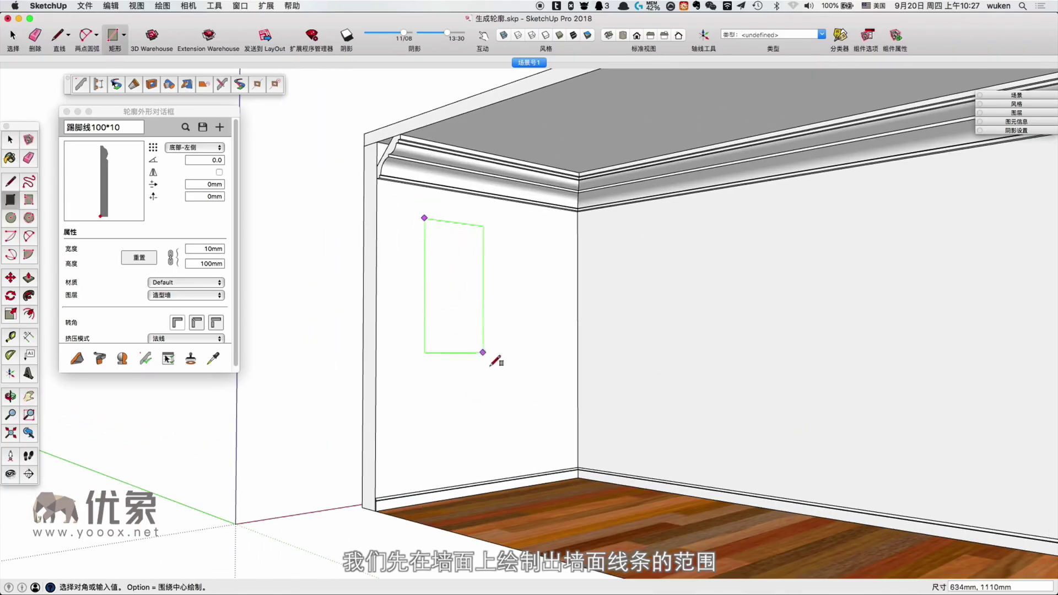
left_click(511, 430)
middle_click_drag(480, 330, 495, 339)
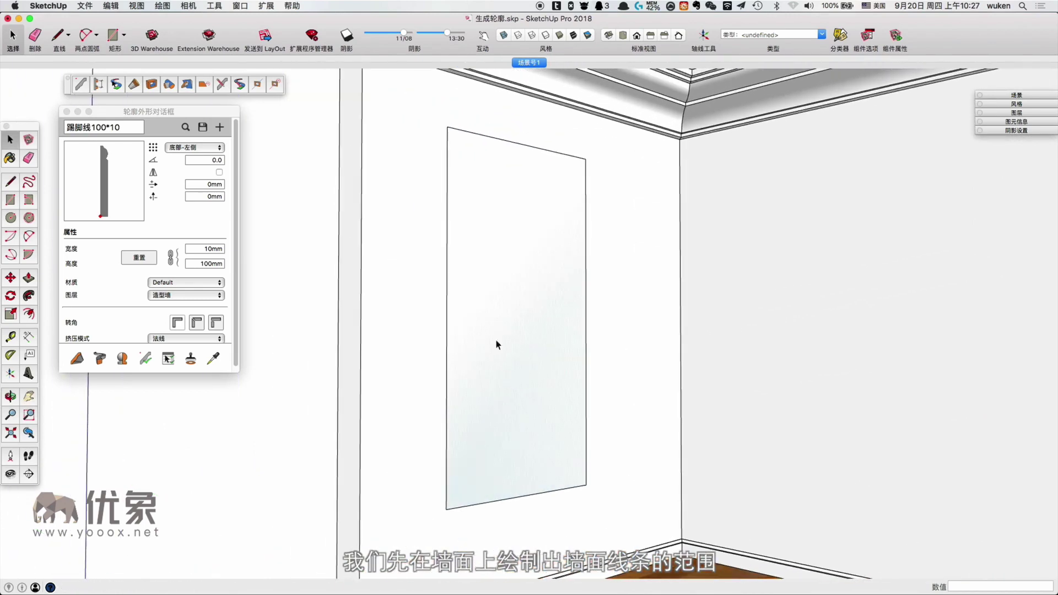
key("space")
left_click(484, 299)
key("Escape")
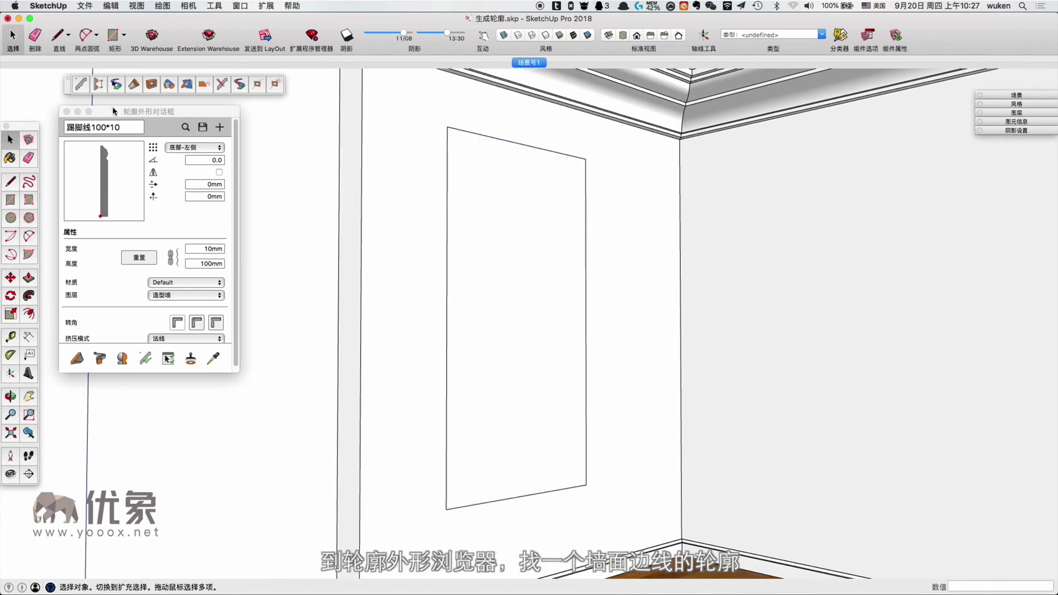
Load the 墙面造型边100*30 trim profile from the 墙体造型边 library folder
left_click(186, 128)
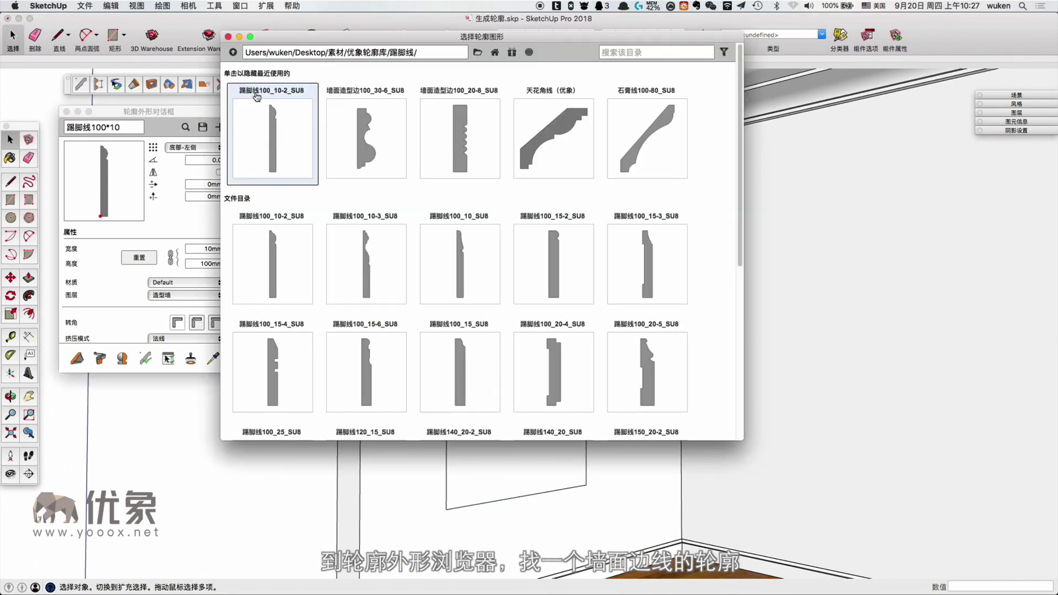
left_click(233, 51)
double_click(574, 255)
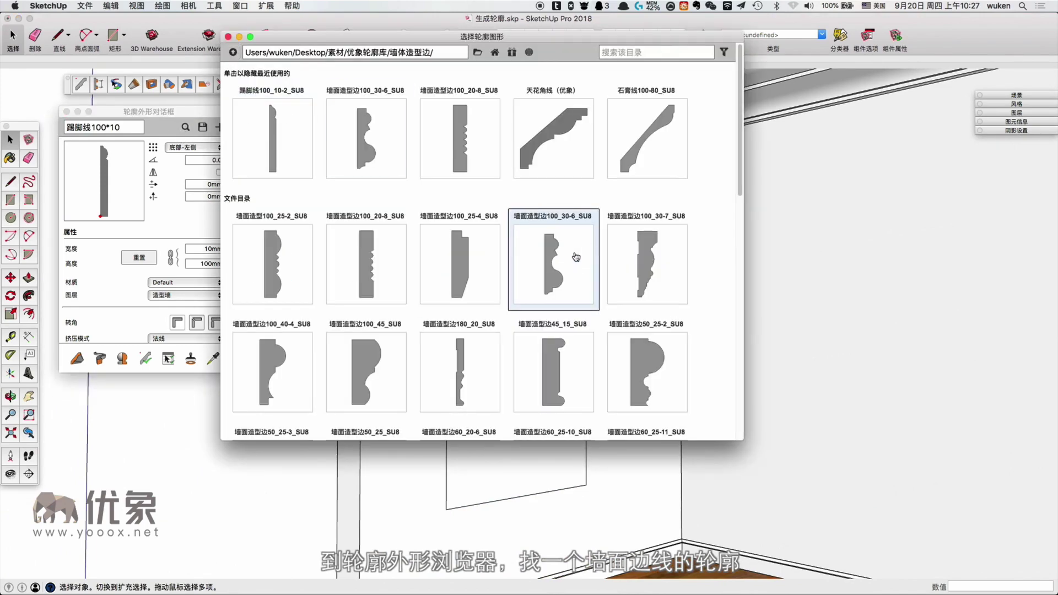
double_click(589, 269)
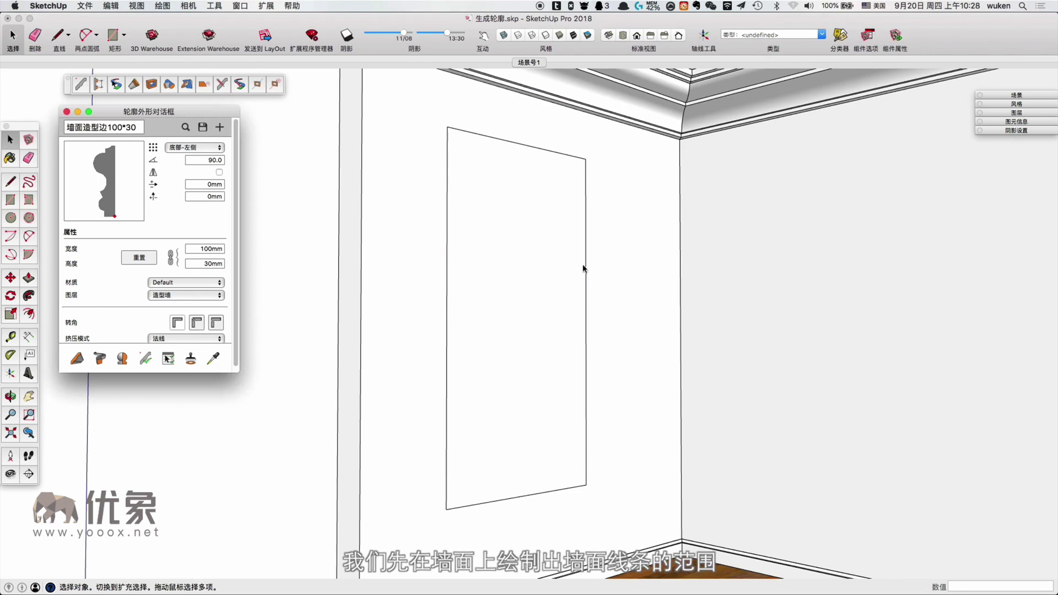
left_click(78, 360)
Run the 墙面造型边100*30 moulding around all four corners of the left-wall panel, profile rotated 180°
left_click(448, 510)
scroll(444, 437, "up", 6)
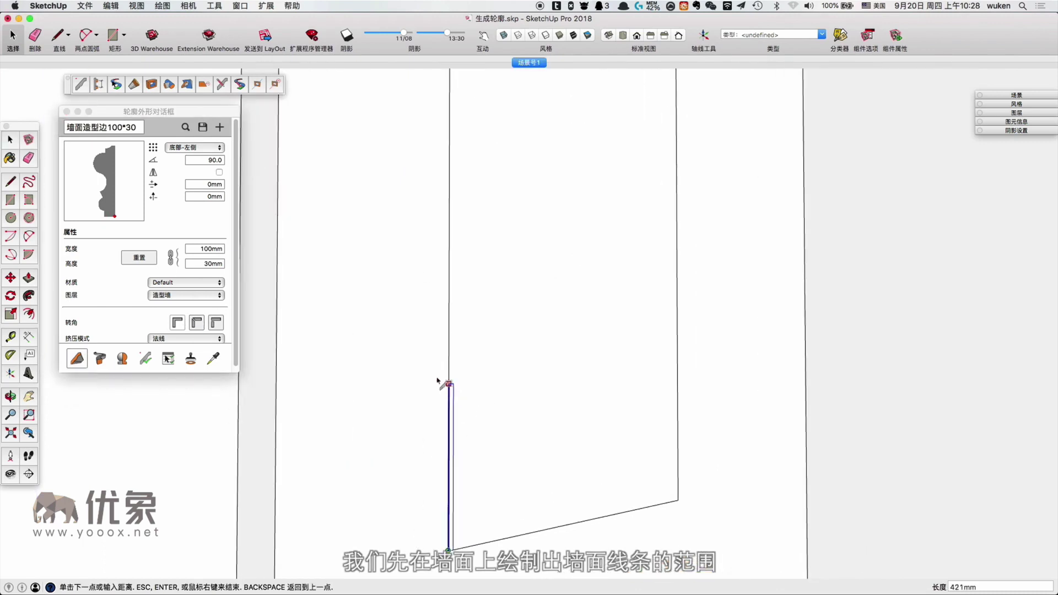
scroll(441, 352, "down", 3)
middle_click_drag(444, 261, 430, 320, "shift")
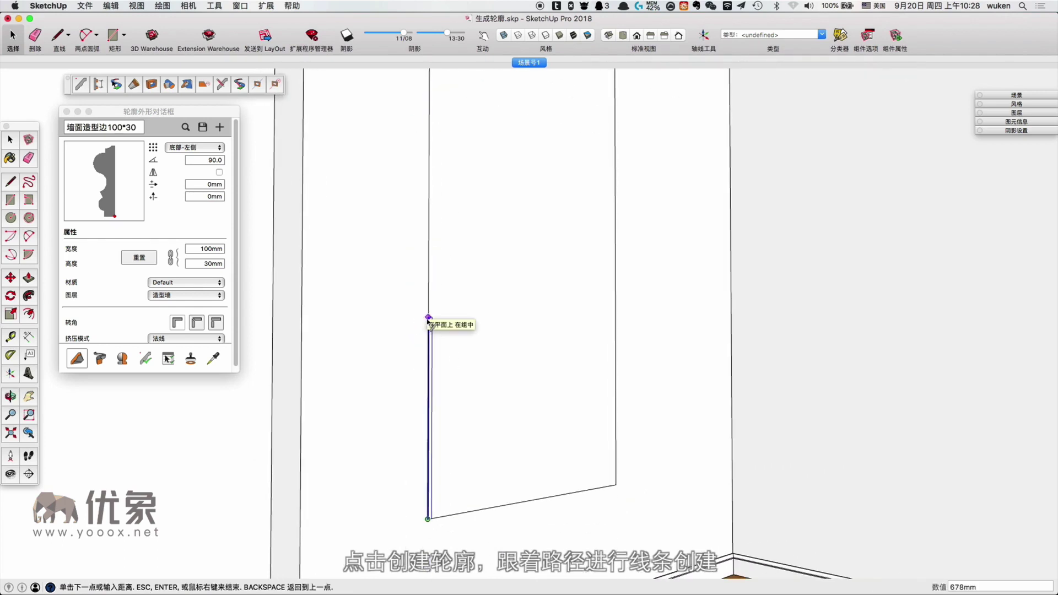
key("End")
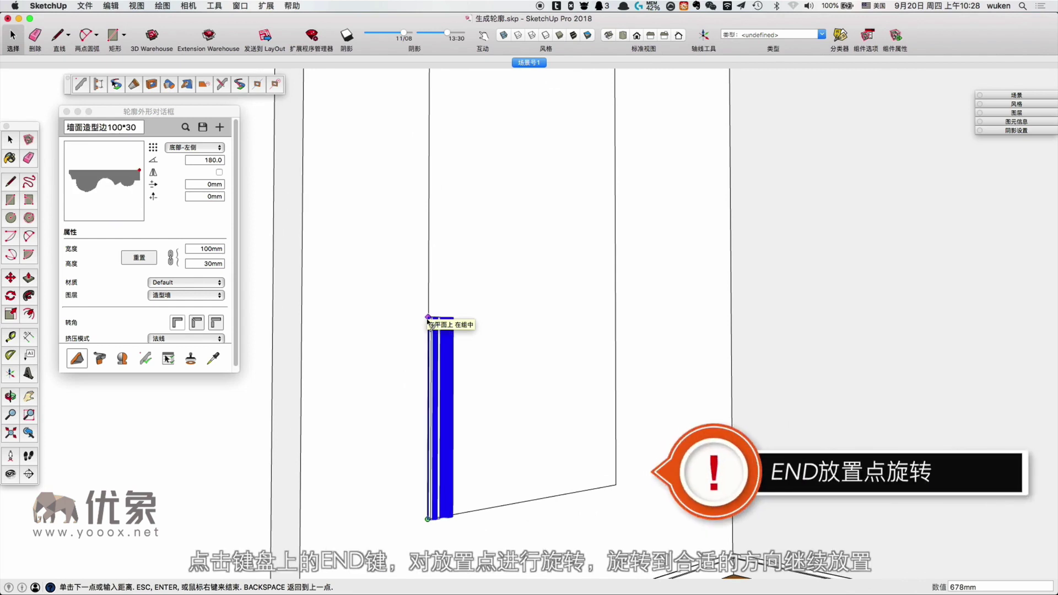
middle_click_drag(429, 321, 439, 472)
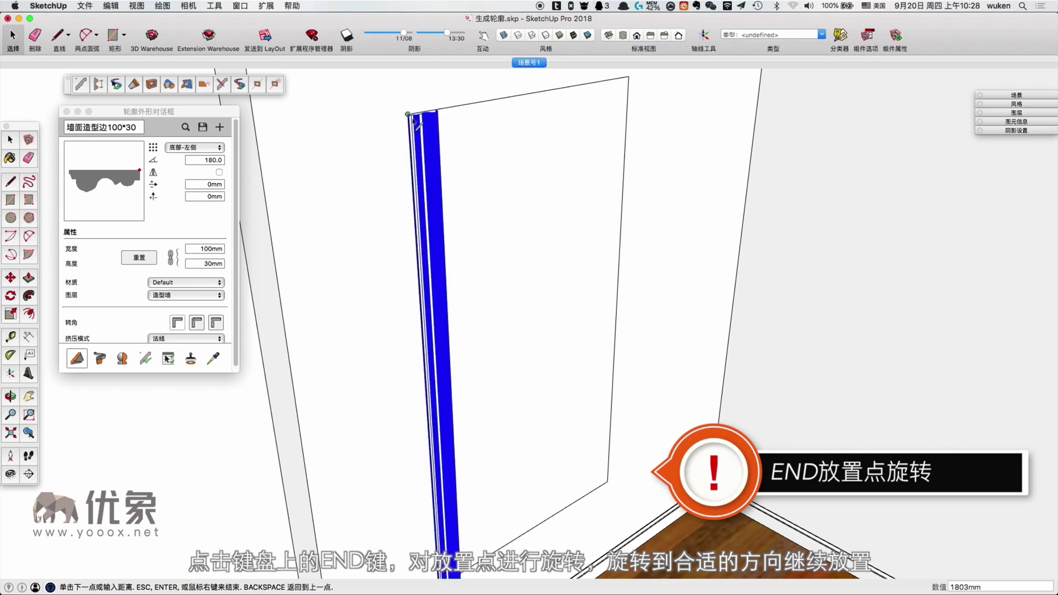
left_click(418, 117)
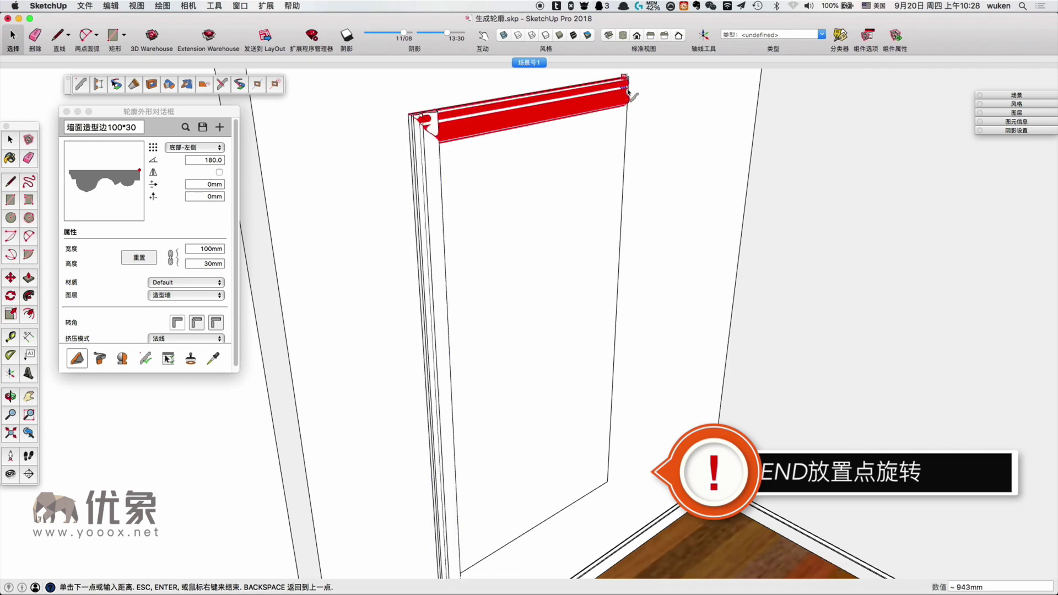
left_click(630, 81)
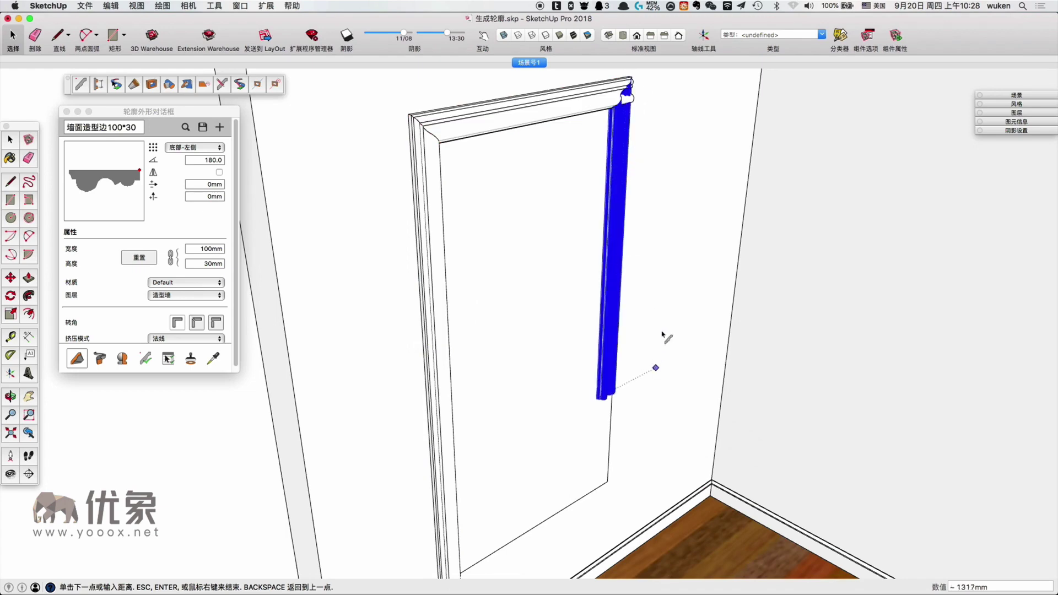
middle_click_drag(666, 336, 609, 366)
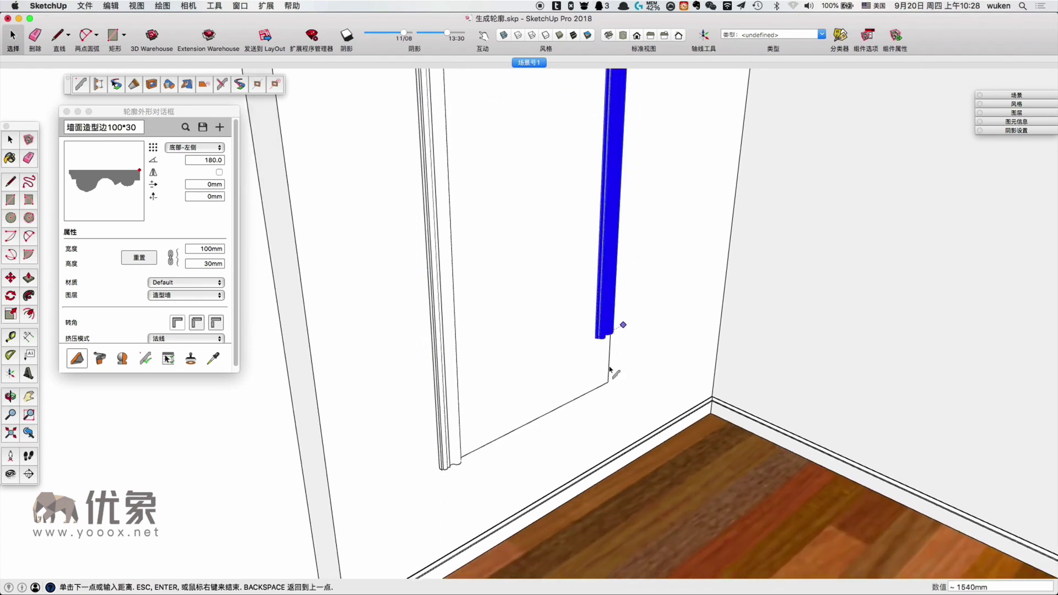
left_click(565, 415)
left_click(459, 453)
middle_click_drag(459, 456, 527, 325)
Place two horizontal guide lines on the long wall, one below the crown and one above the skirting
key("r")
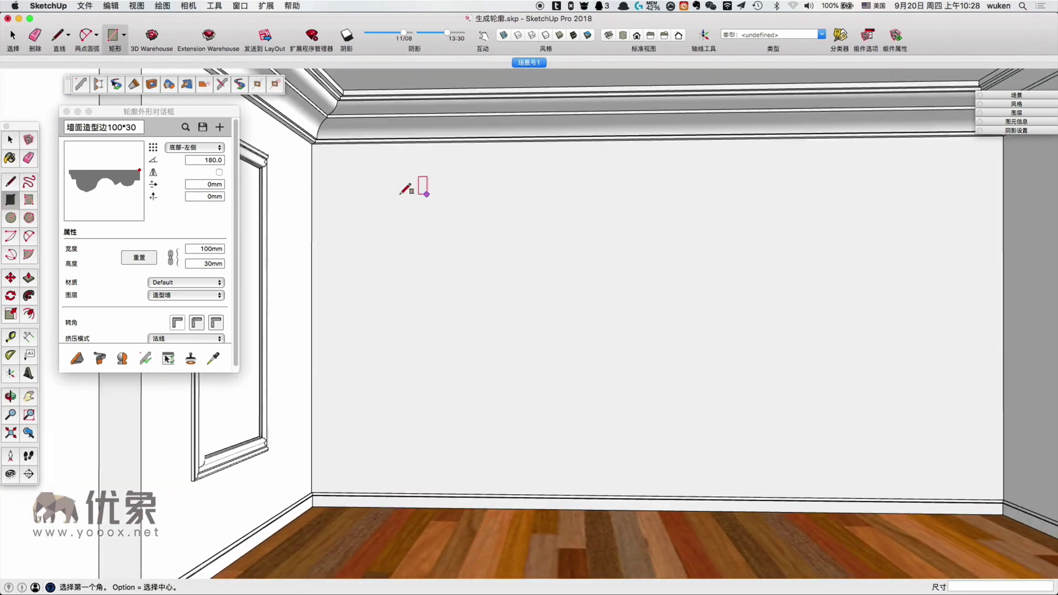
key("space")
middle_click_drag(337, 212, 293, 217)
left_click(295, 214)
key("t")
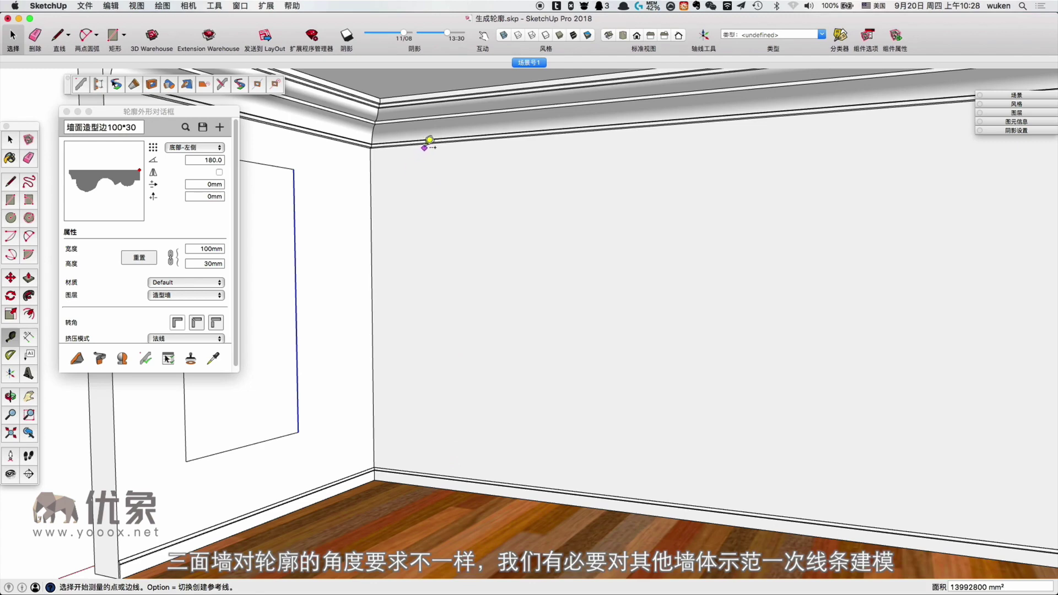
left_click(426, 143)
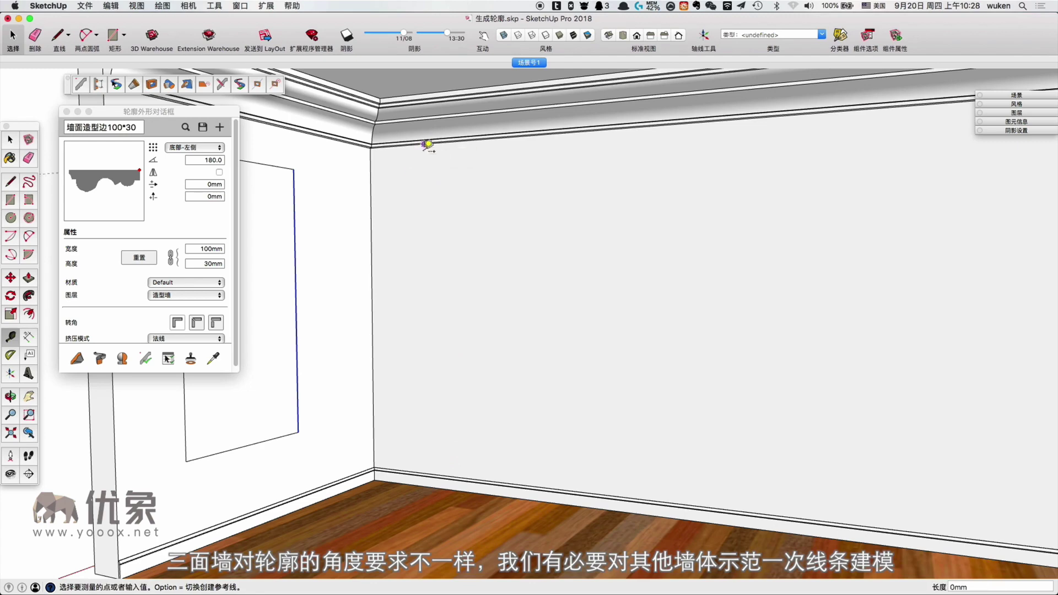
left_click(296, 172)
left_click(422, 177)
left_click(298, 433)
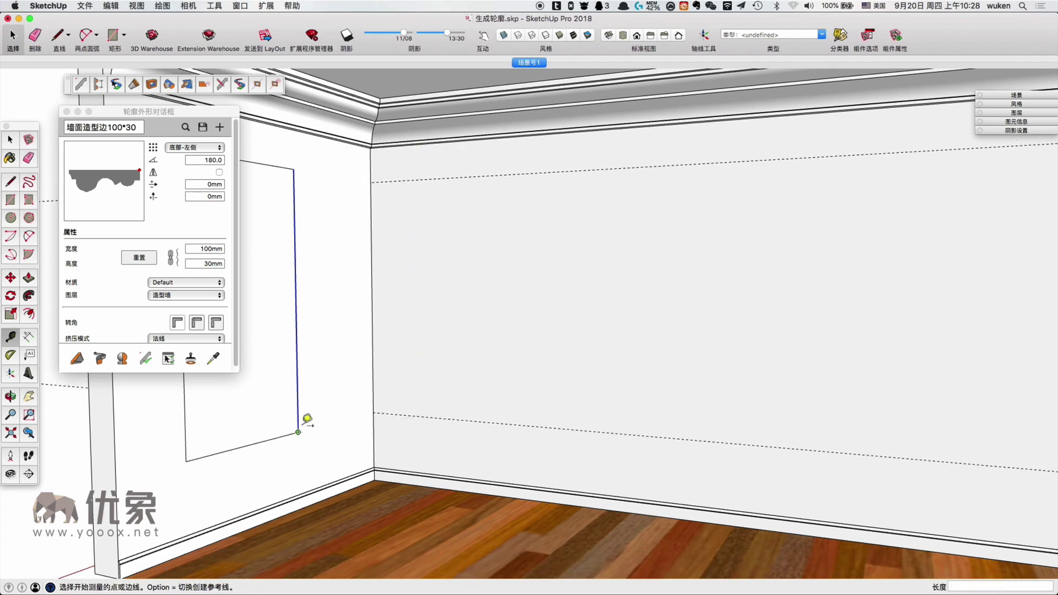
Draw a tall rectangle on the long wall from the upper guide down to the lower guide
middle_click_drag(307, 419, 447, 297)
key("r")
left_click(390, 176)
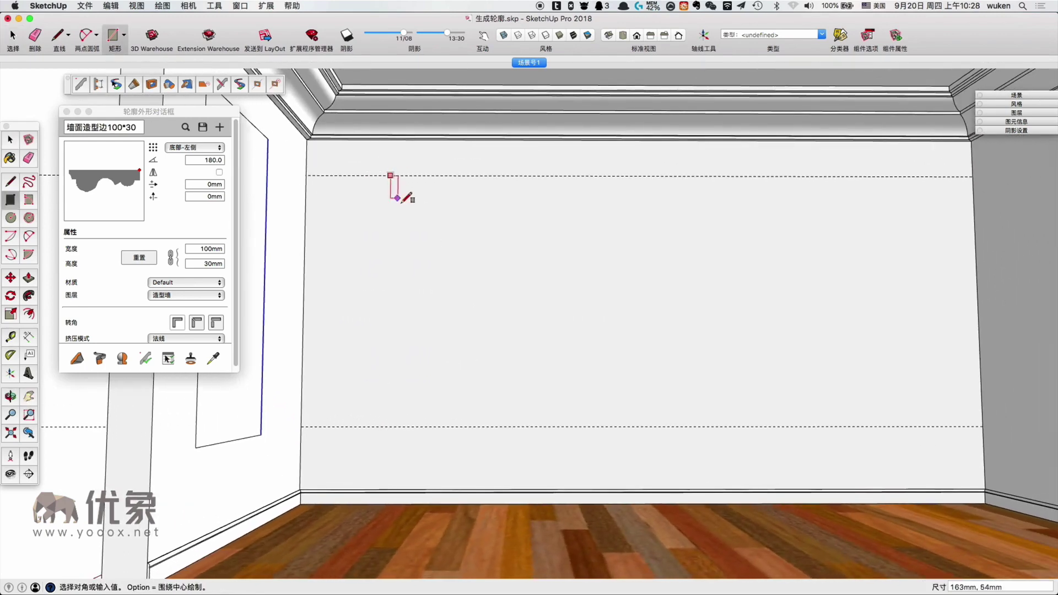
left_click(520, 431)
key("space")
scroll(472, 324, "up", 3)
middle_click_drag(472, 323, 525, 348, "shift")
left_click(77, 358)
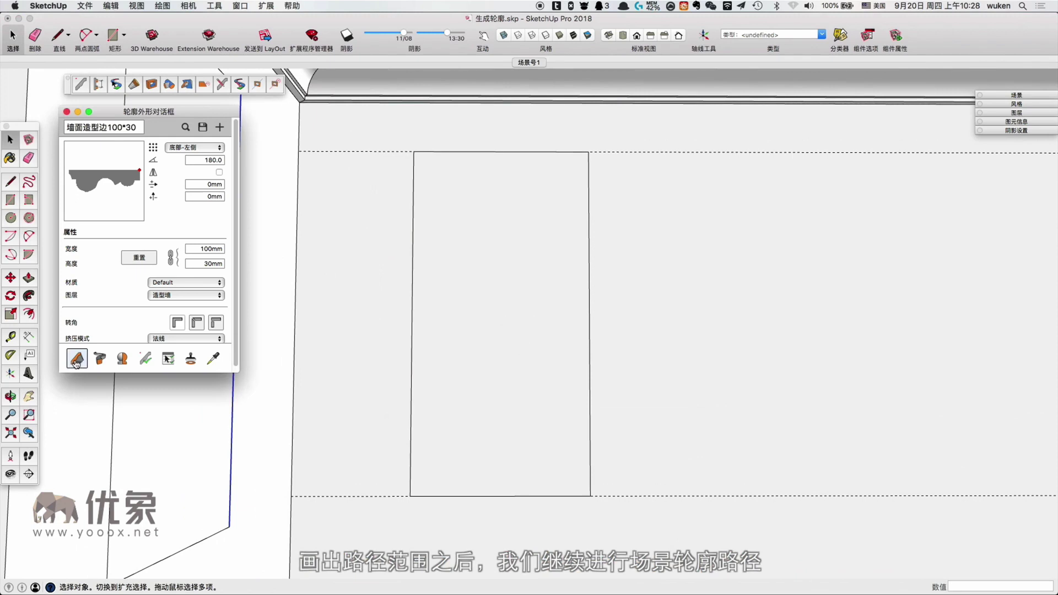
Trace the back-wall rectangle's four corners with 墙面造型边100*30 moulding, profile rotated to 270°
left_click(412, 496)
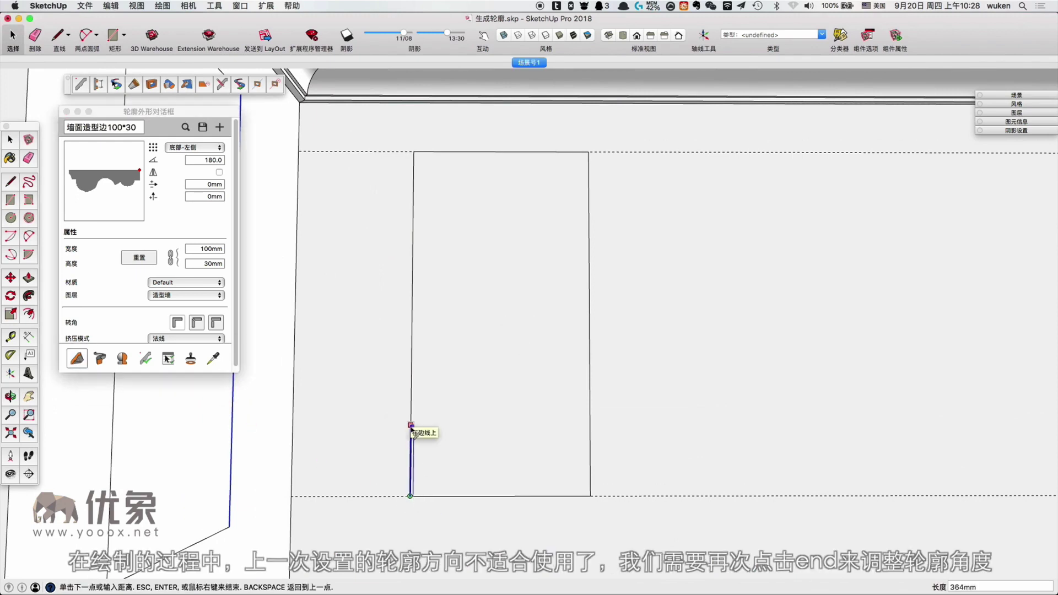
key("End")
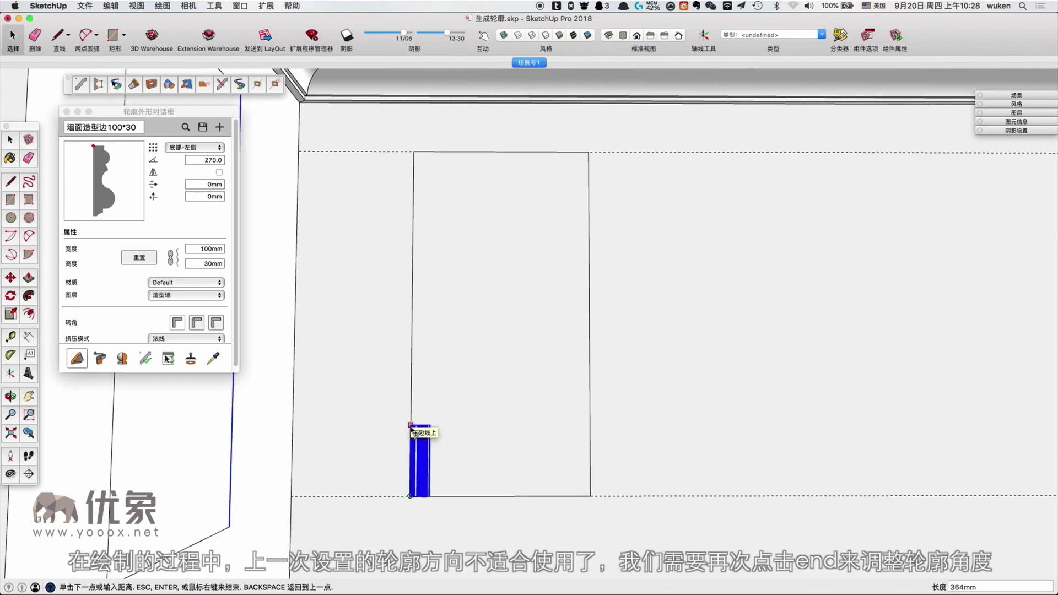
middle_click_drag(412, 430, 396, 428)
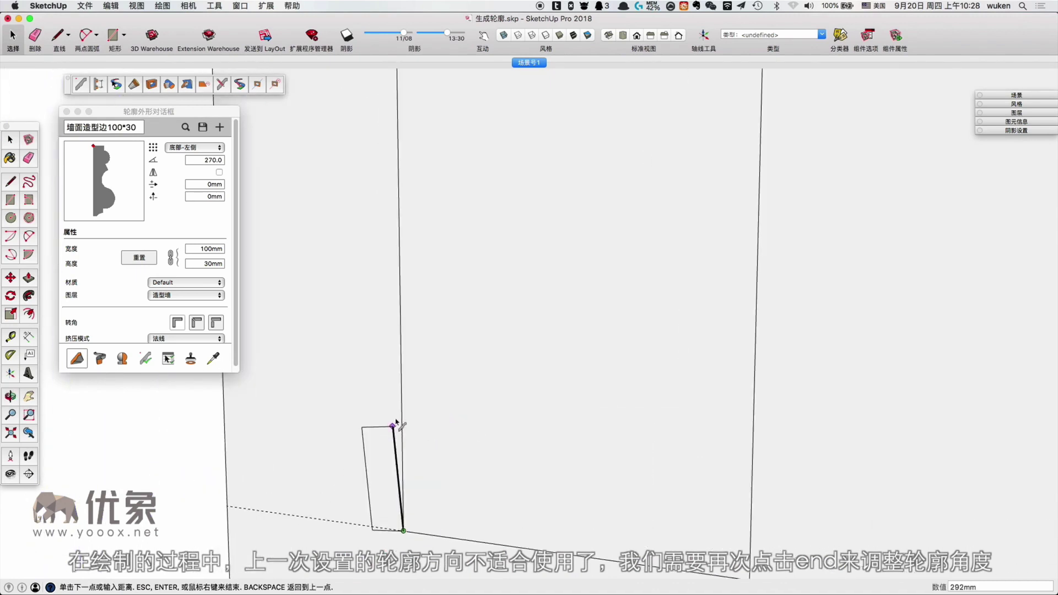
scroll(410, 415, "down", 5)
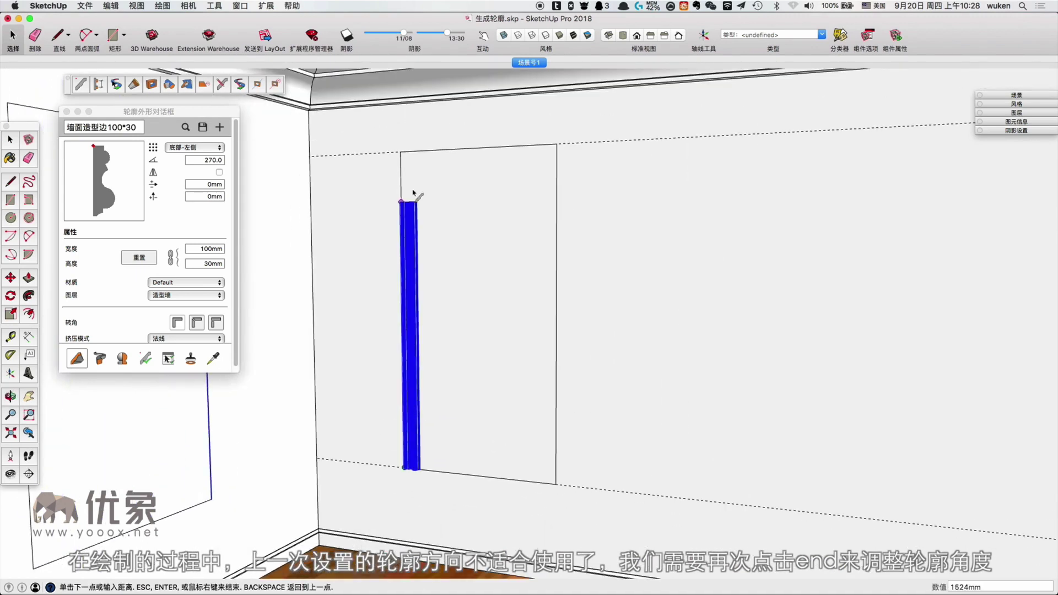
left_click(430, 157)
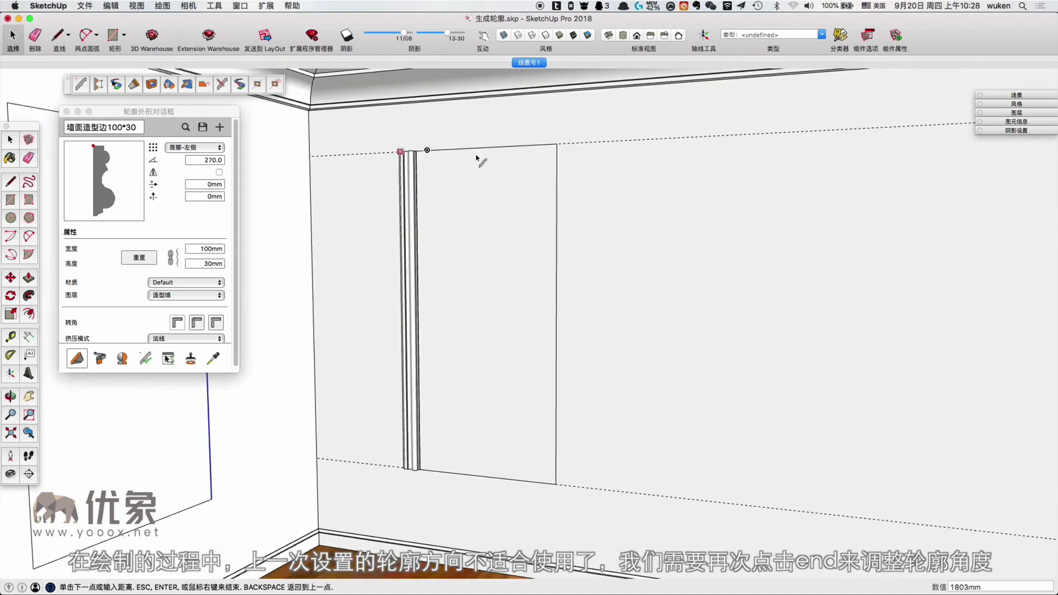
left_click(556, 156)
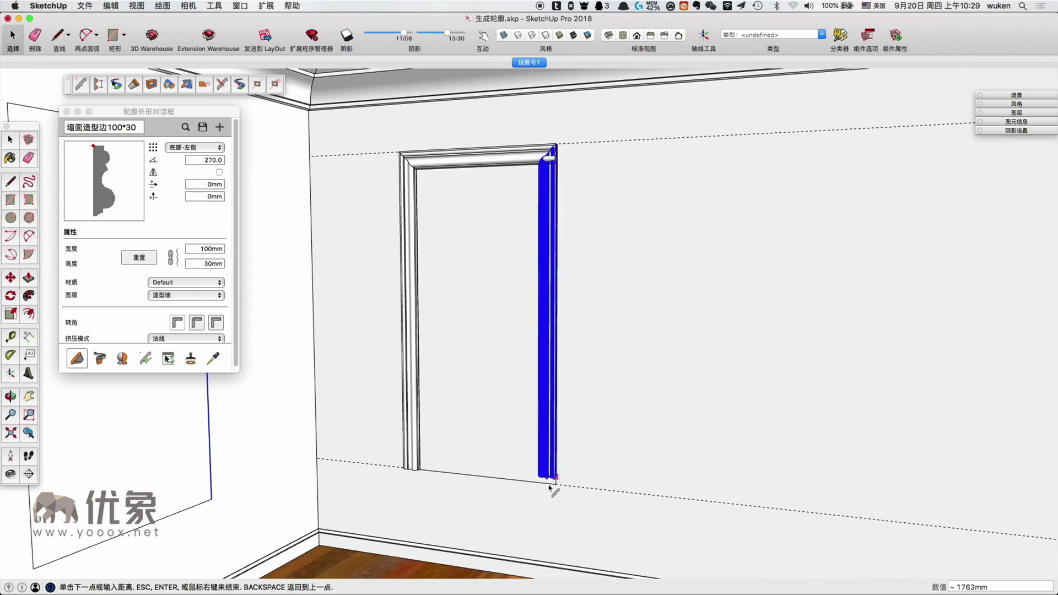
left_click(526, 489)
left_click(413, 466)
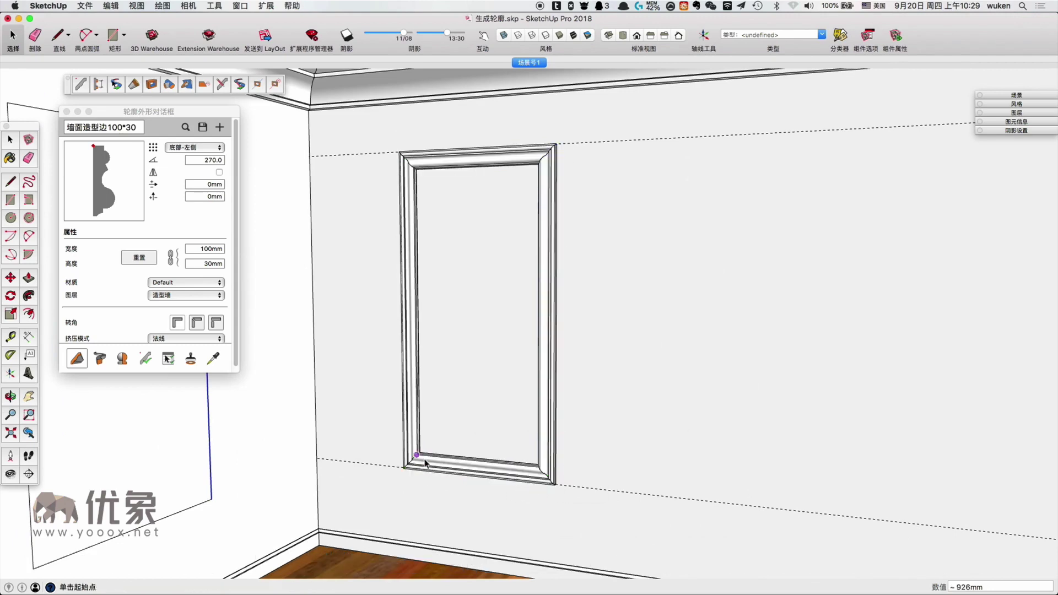
middle_click_drag(414, 465, 578, 432)
scroll(551, 392, "down", 10)
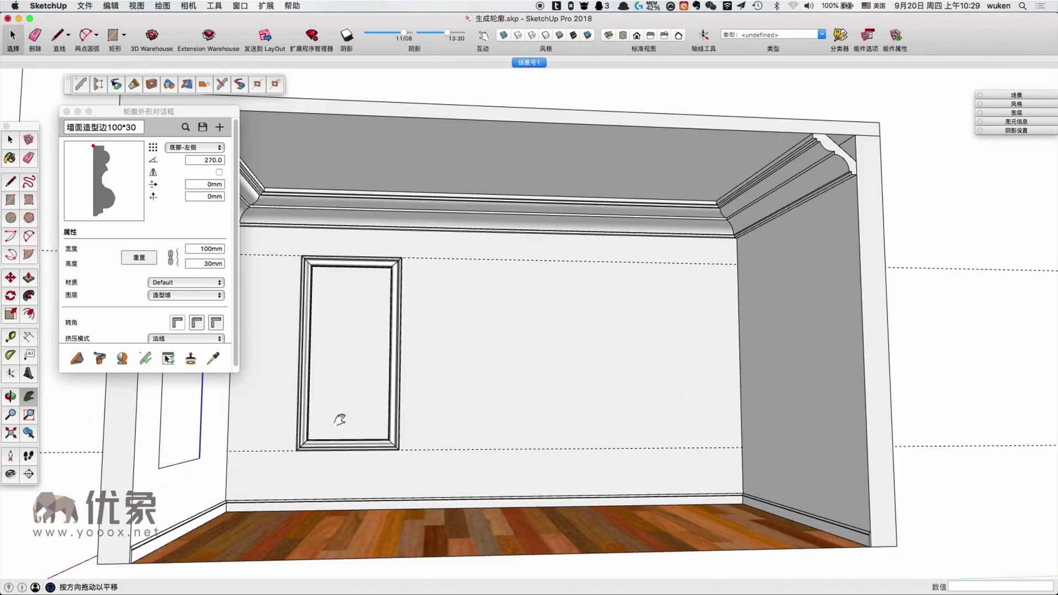
Copy the whole panel outline onto the third wall
key("space")
triple_click(194, 464)
key("m")
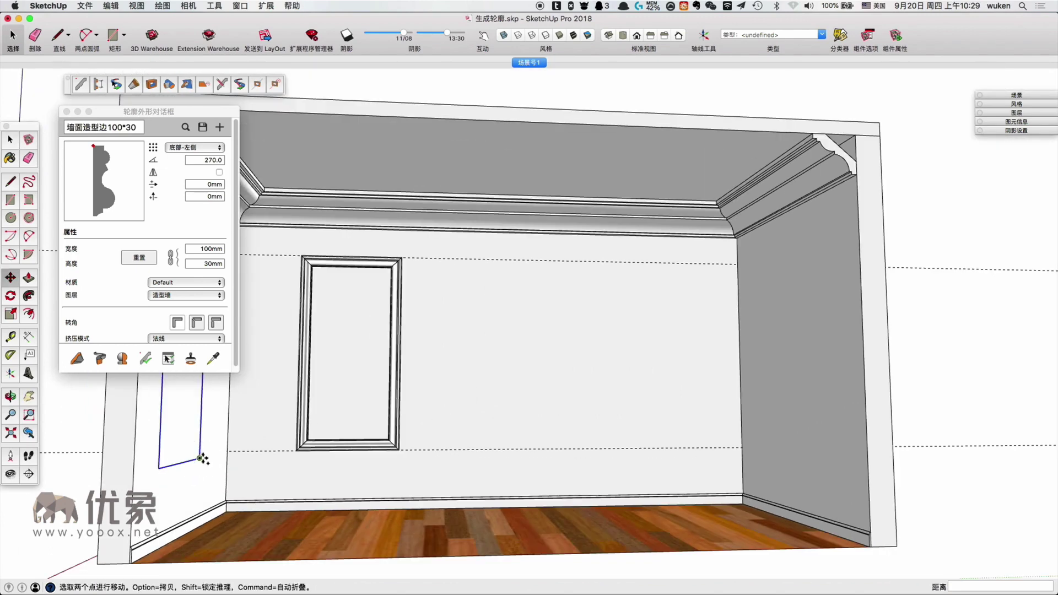
left_click(200, 458, "alt")
left_click(793, 464)
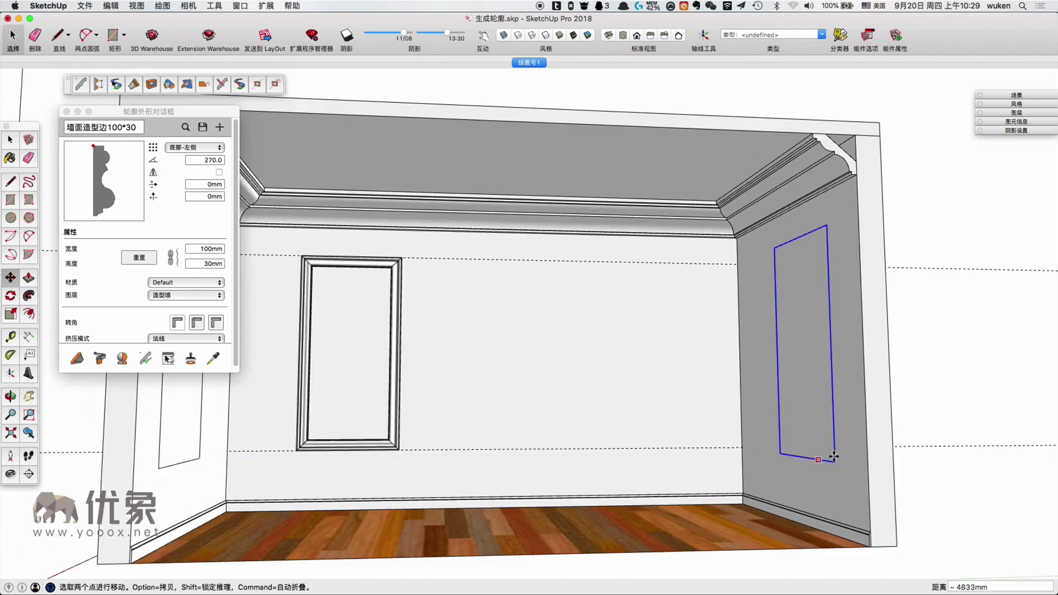
middle_click_drag(793, 464, 626, 402)
scroll(501, 349, "up", 5)
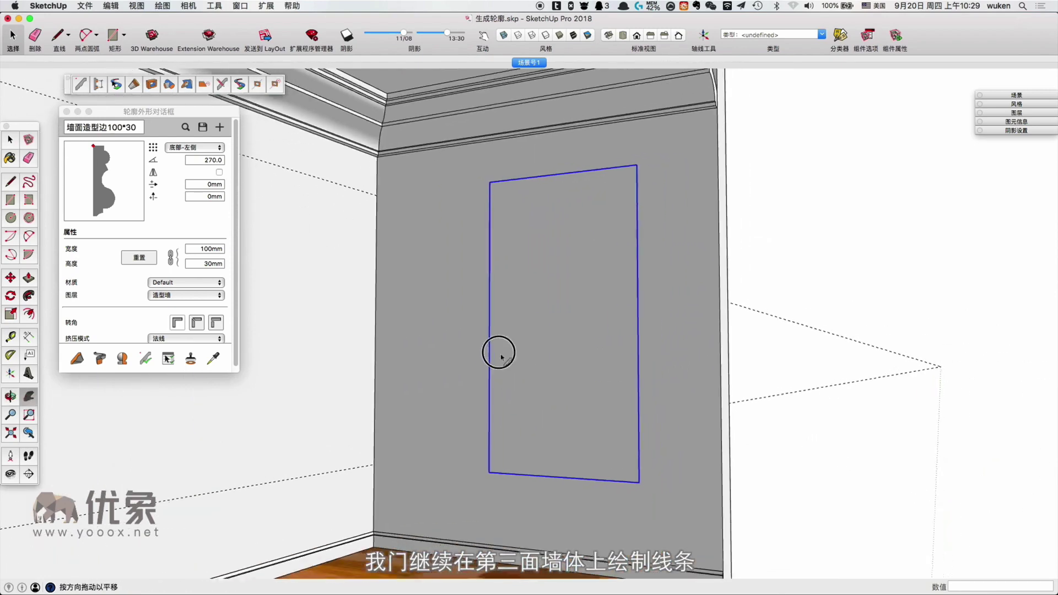
Run 墙面造型边100*30 moulding along the copied outline's top, right and bottom edges
left_click(77, 359)
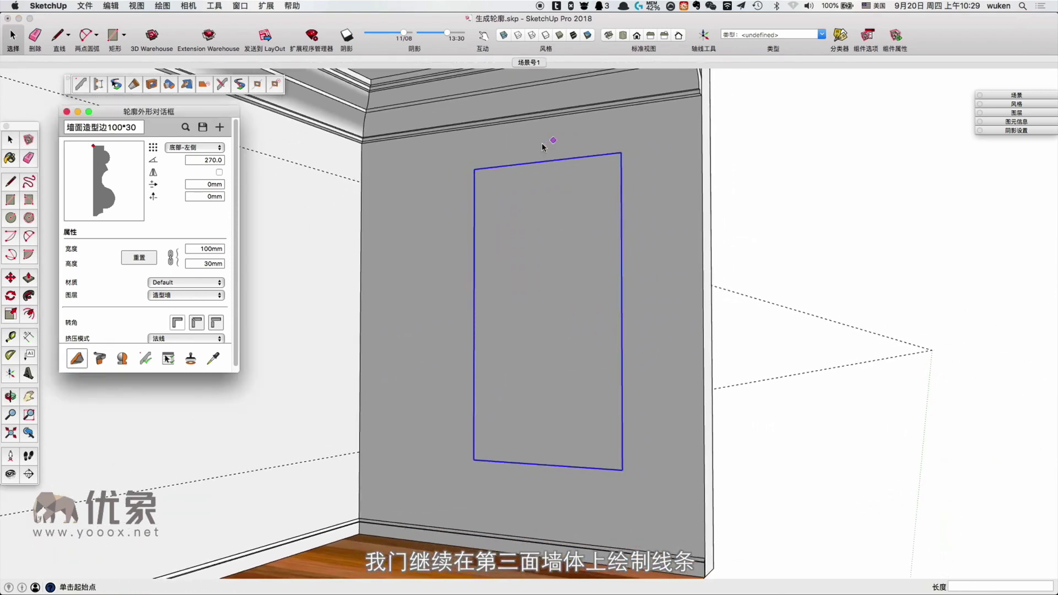
left_click(474, 171)
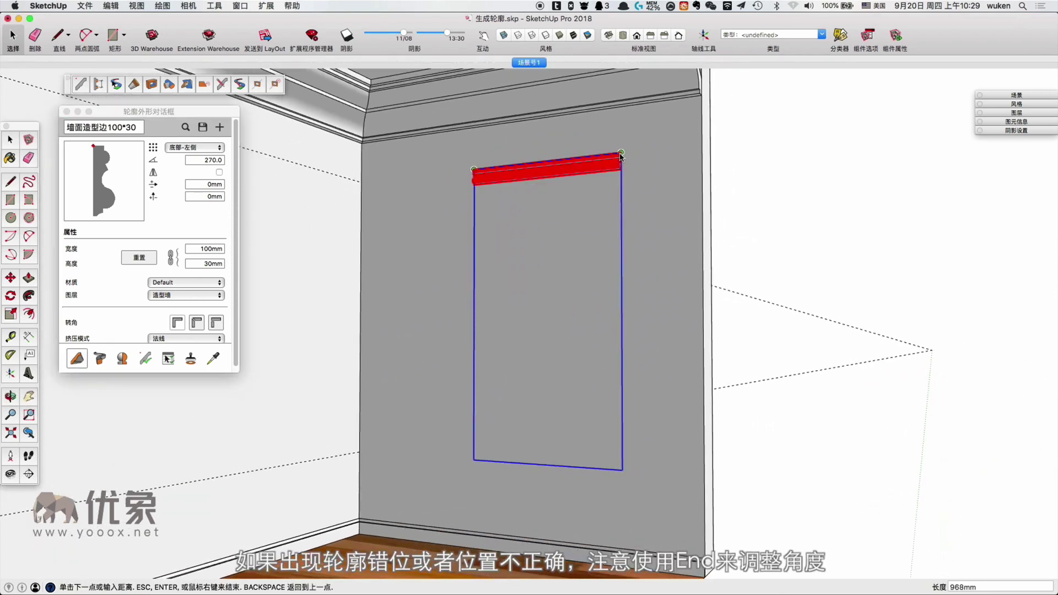
middle_click_drag(620, 158, 432, 194)
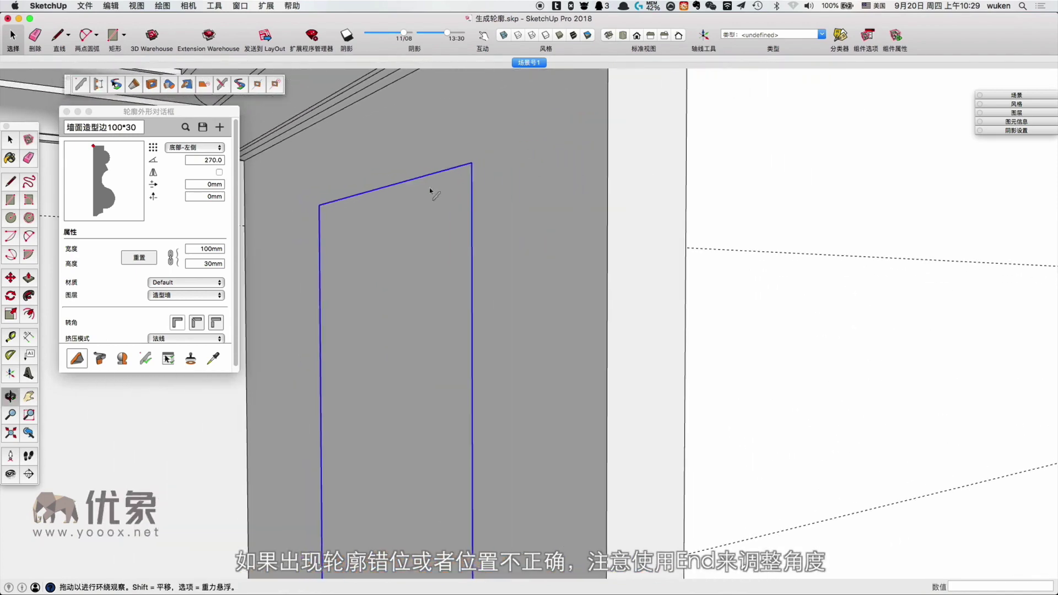
left_click(471, 163)
middle_click_drag(472, 301, 560, 253)
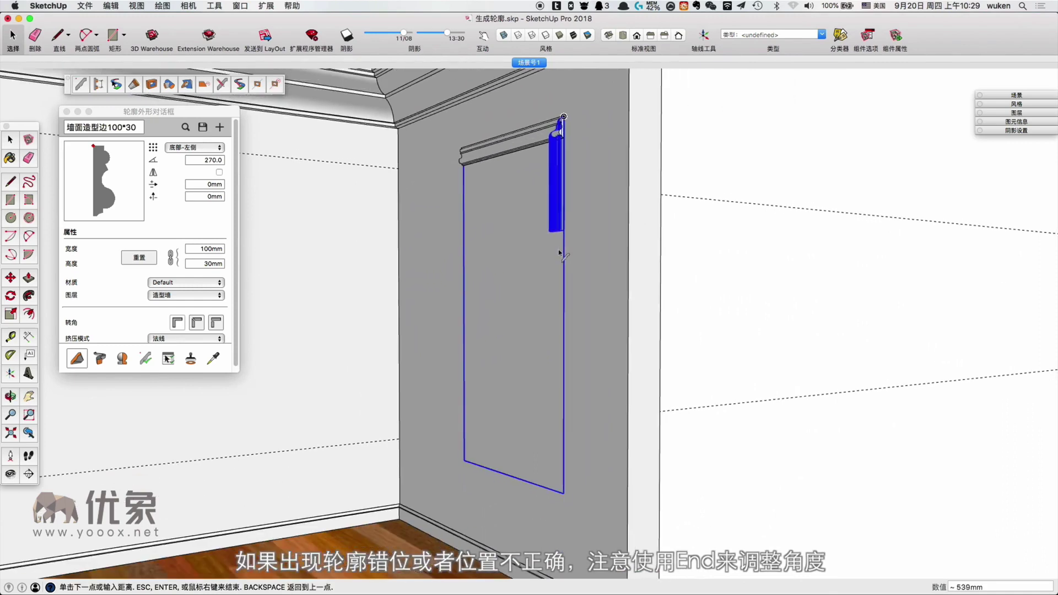
left_click(515, 483)
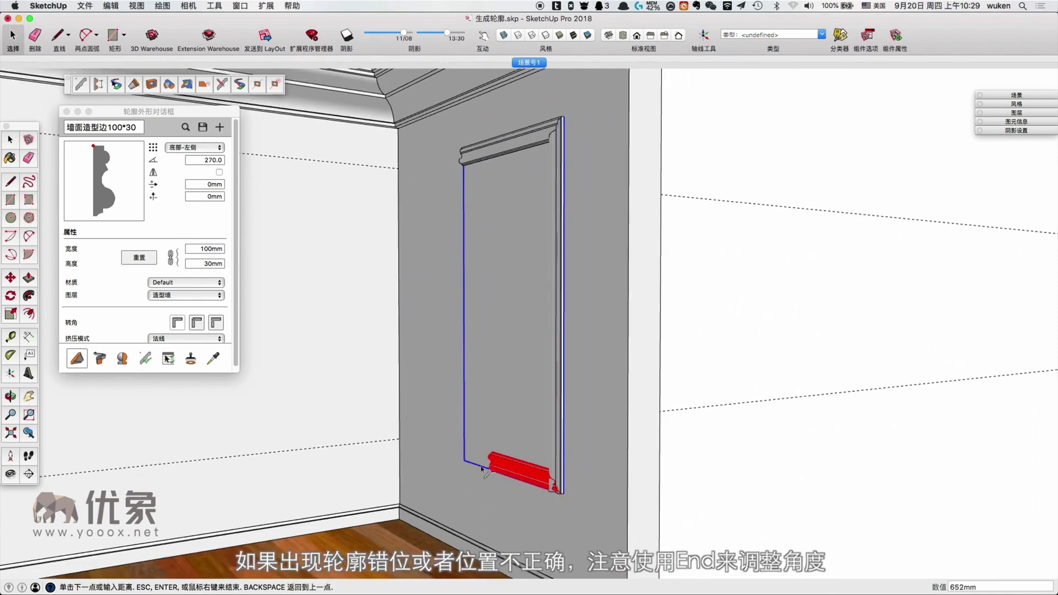
left_click(465, 457)
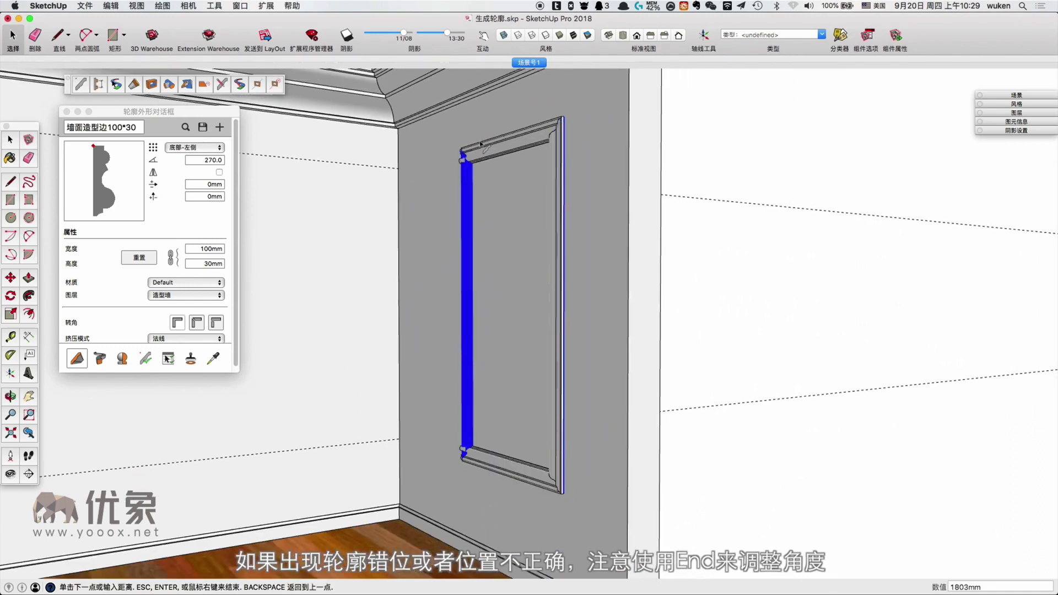